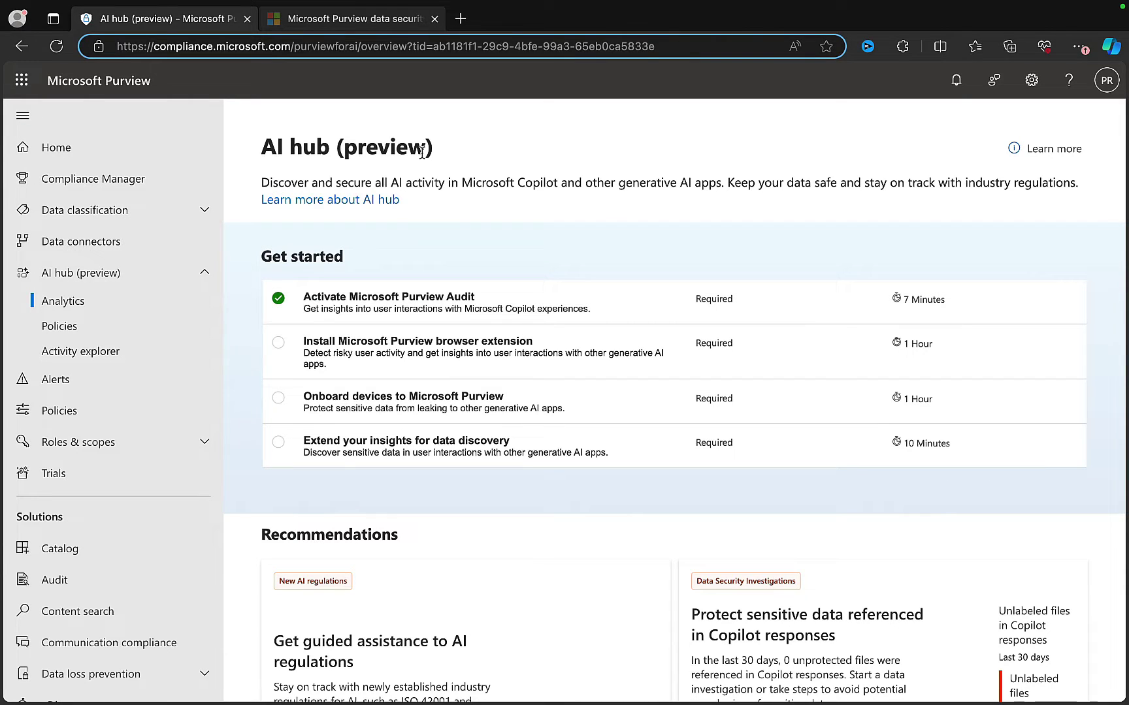
Review the introduction and supported capabilities list in the Microsoft Learn article on Purview protections for generative AI apps
left_click(363, 23)
scroll(624, 268, "up", 3)
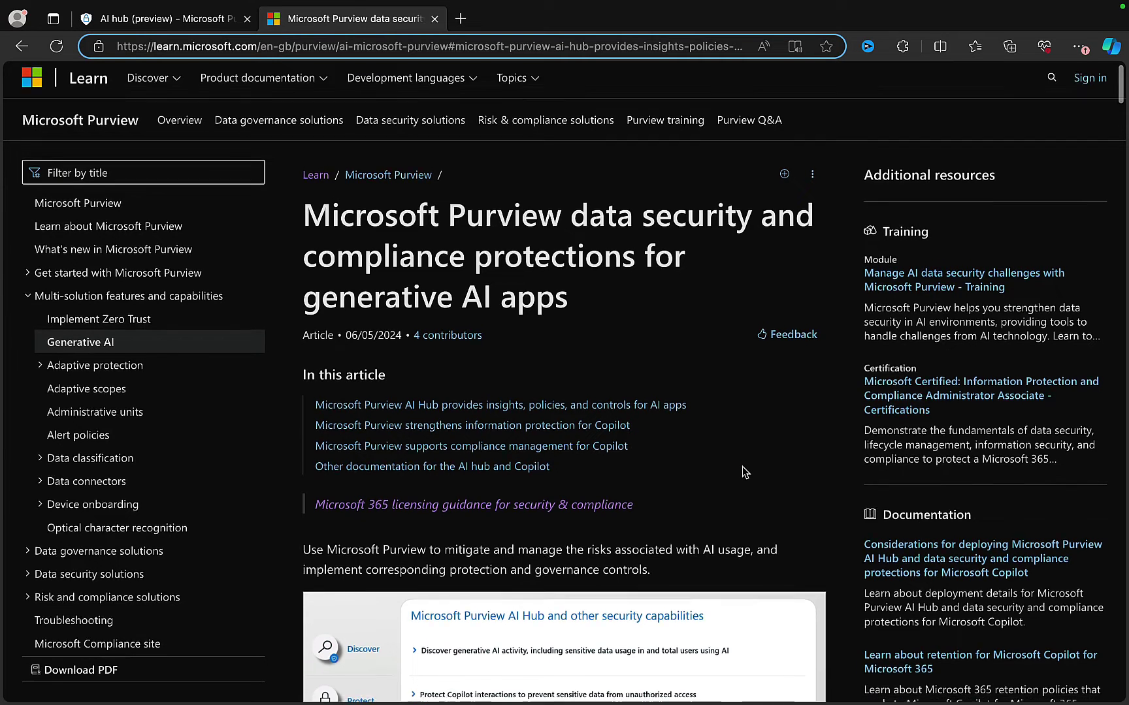
scroll(741, 466, "down", 1)
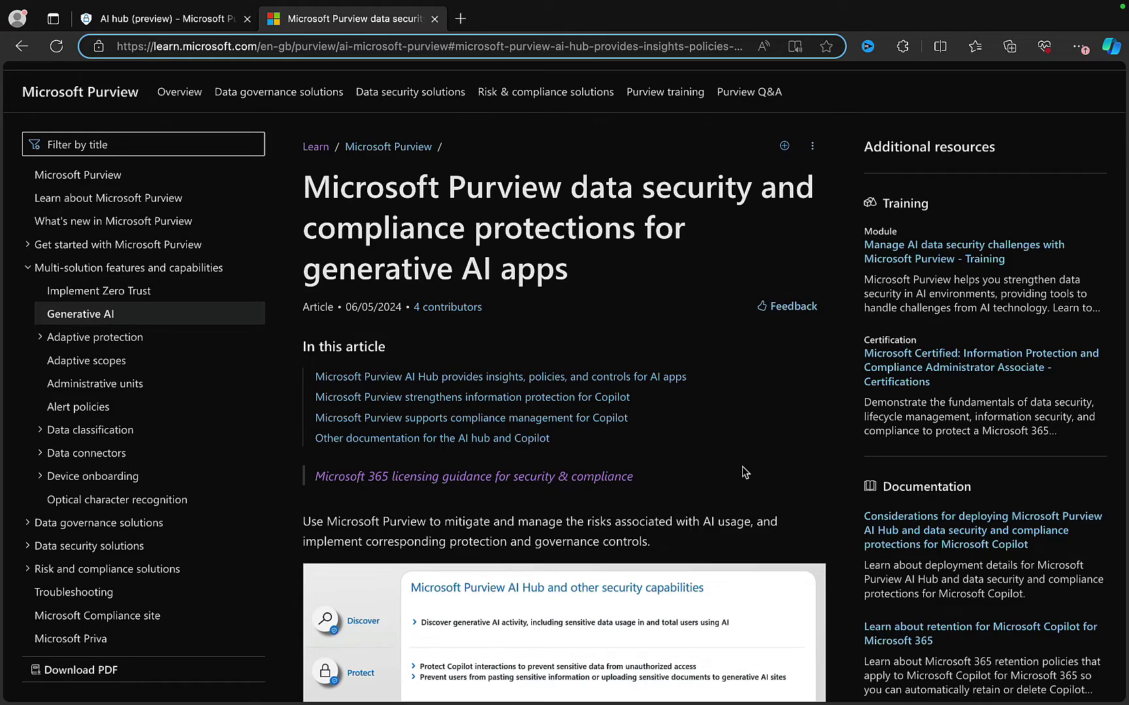
scroll(741, 466, "down", 3)
scroll(743, 472, "down", 3)
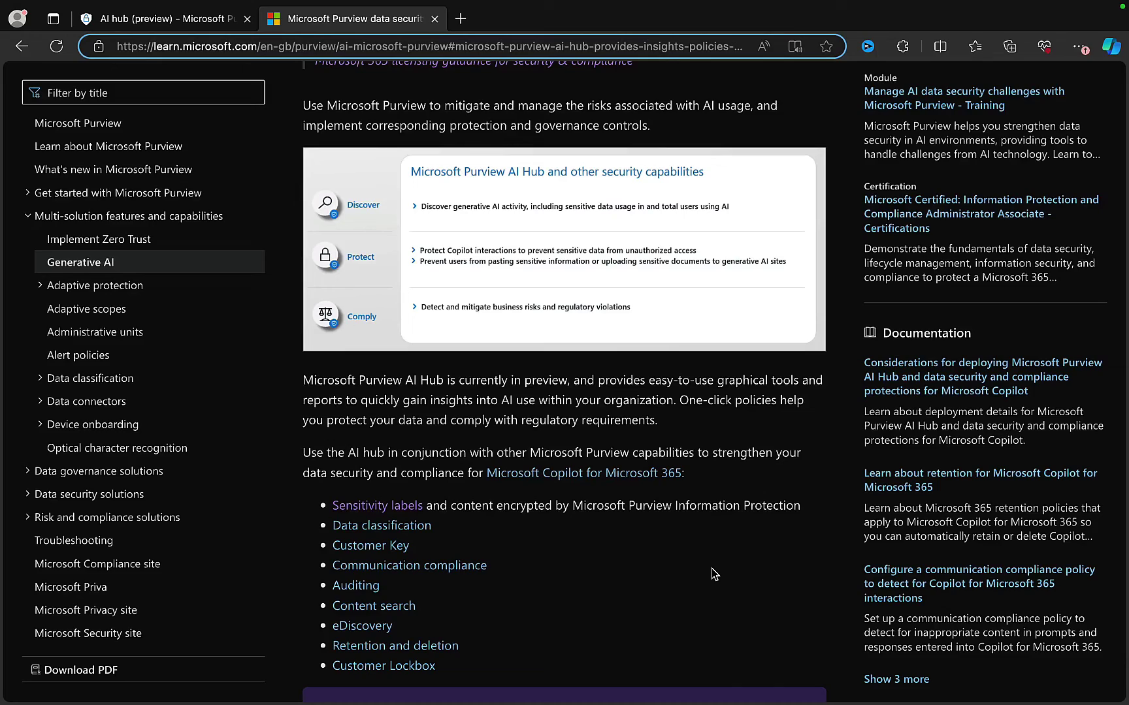
scroll(711, 568, "down", 2)
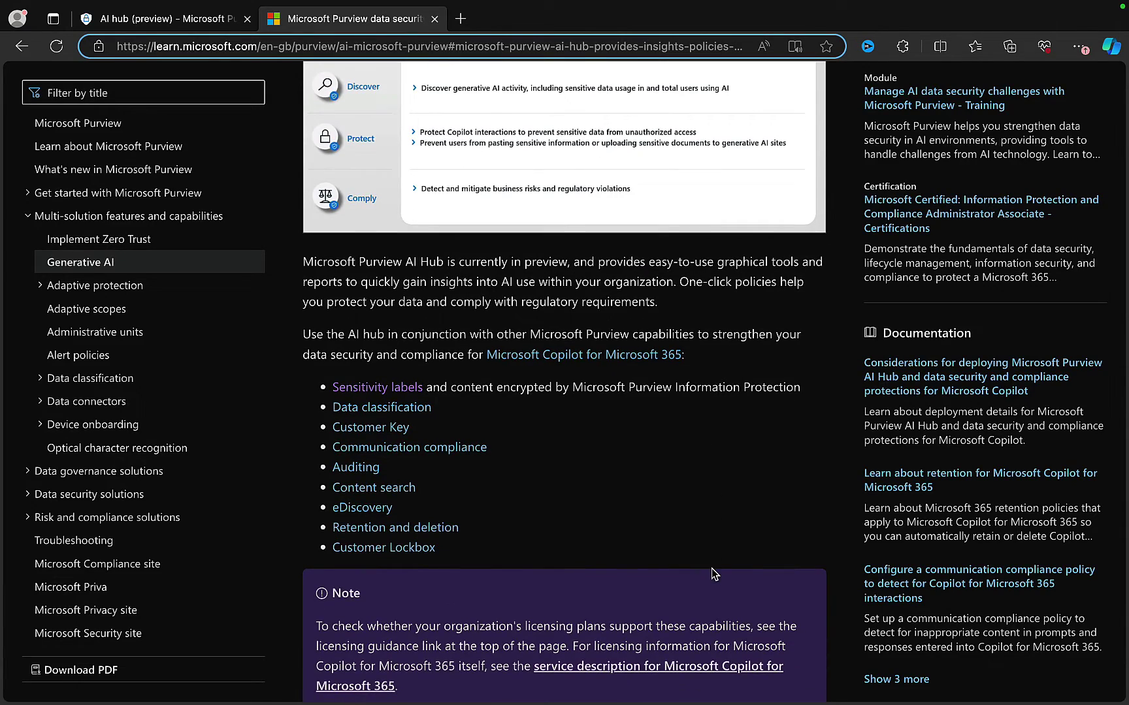
scroll(633, 494, "down", 4)
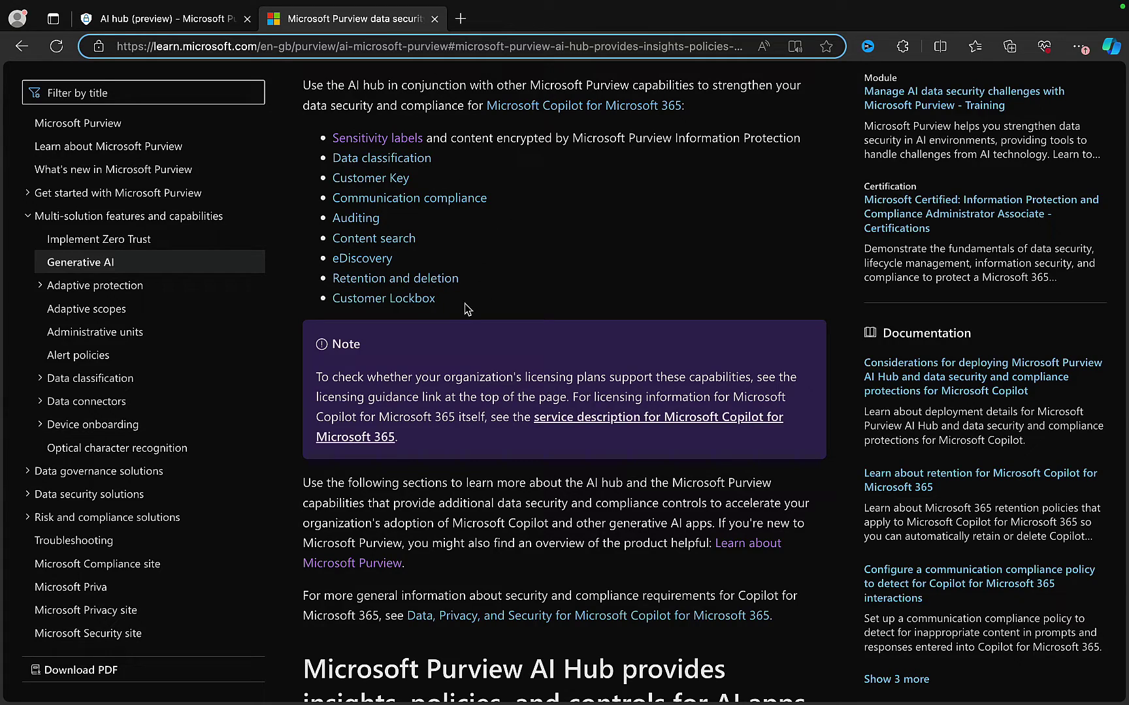
Examine the article's AI Hub overview, the How to use the AI hub instructions and the table of get-started actions
scroll(484, 346, "down", 6)
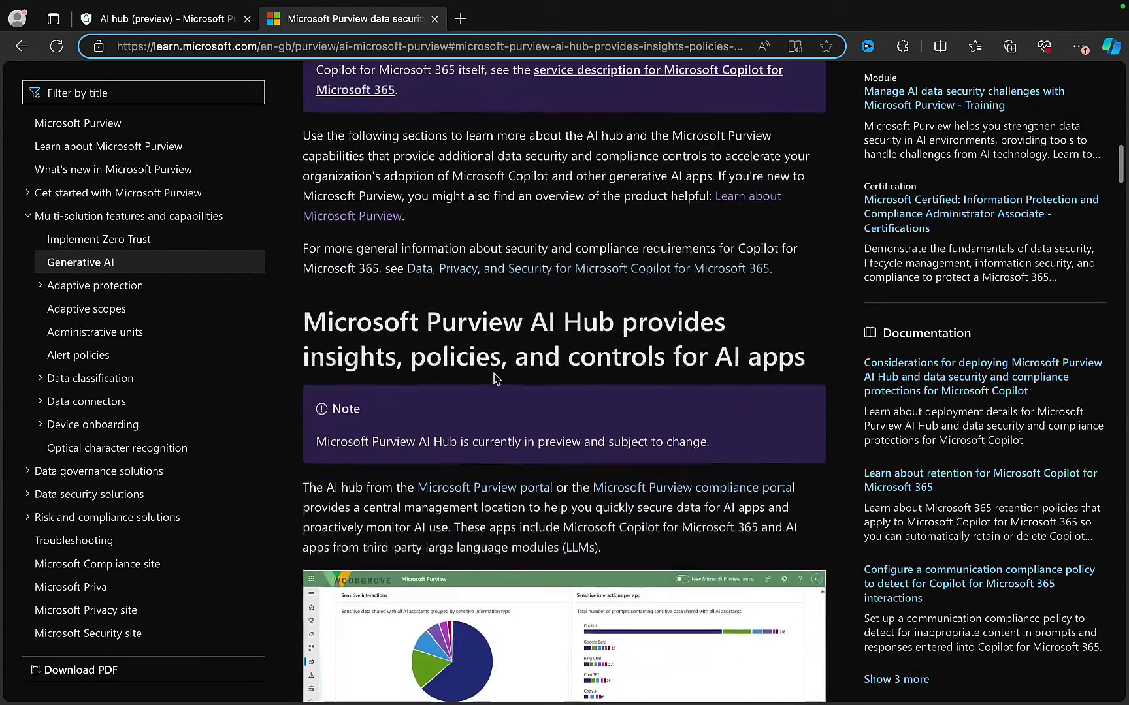
scroll(494, 378, "down", 3)
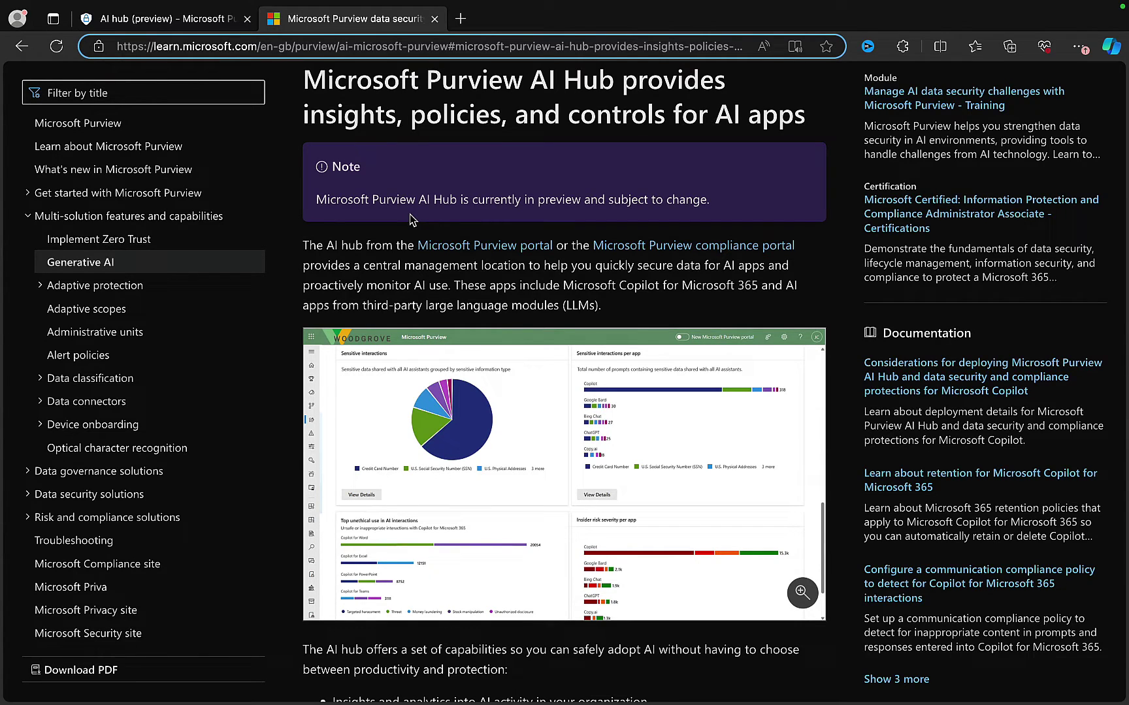
scroll(545, 358, "down", 3)
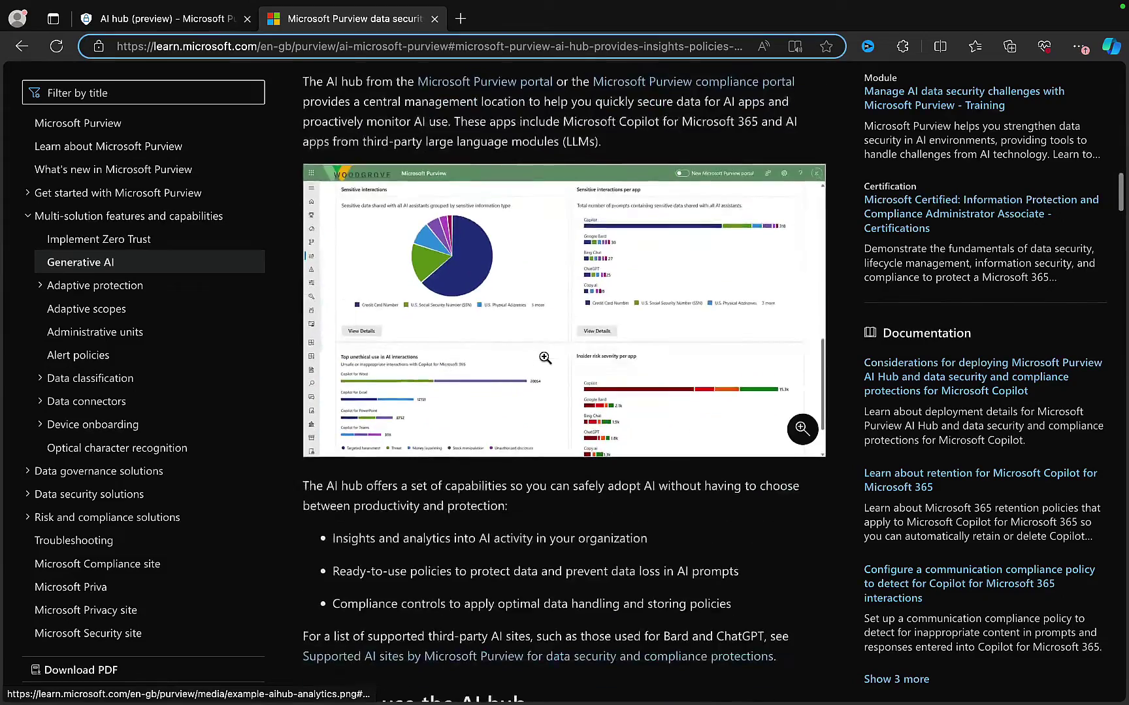
scroll(545, 358, "down", 3)
scroll(545, 357, "down", 5)
scroll(543, 356, "down", 3)
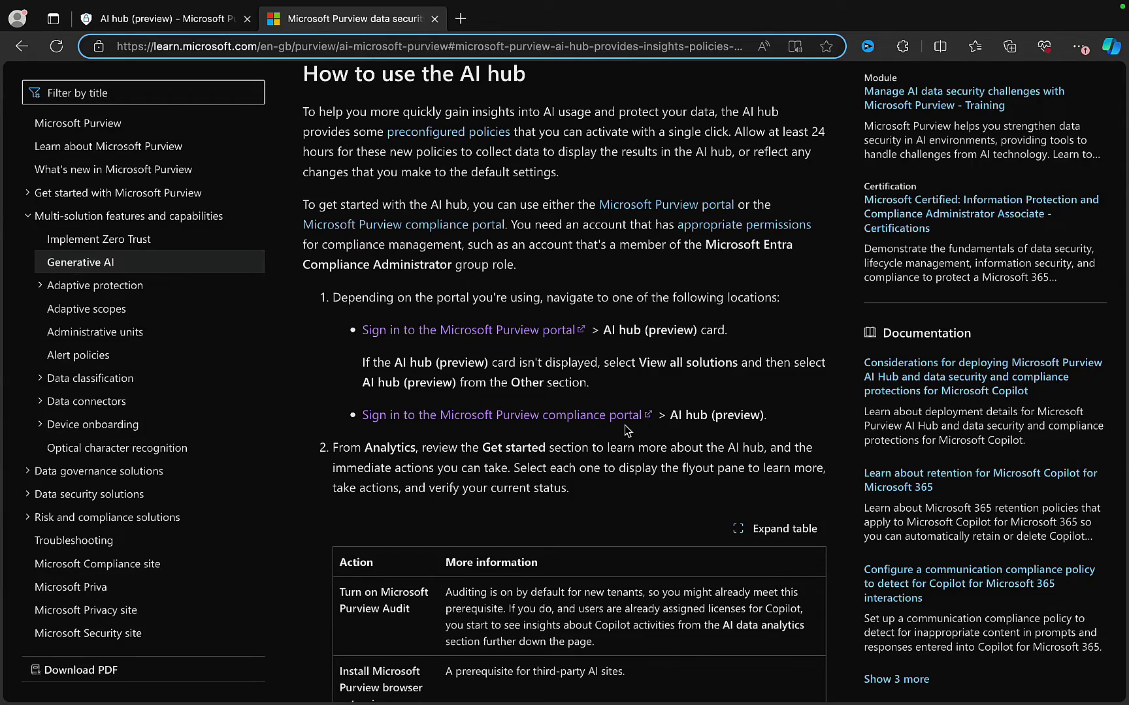
scroll(625, 429, "down", 5)
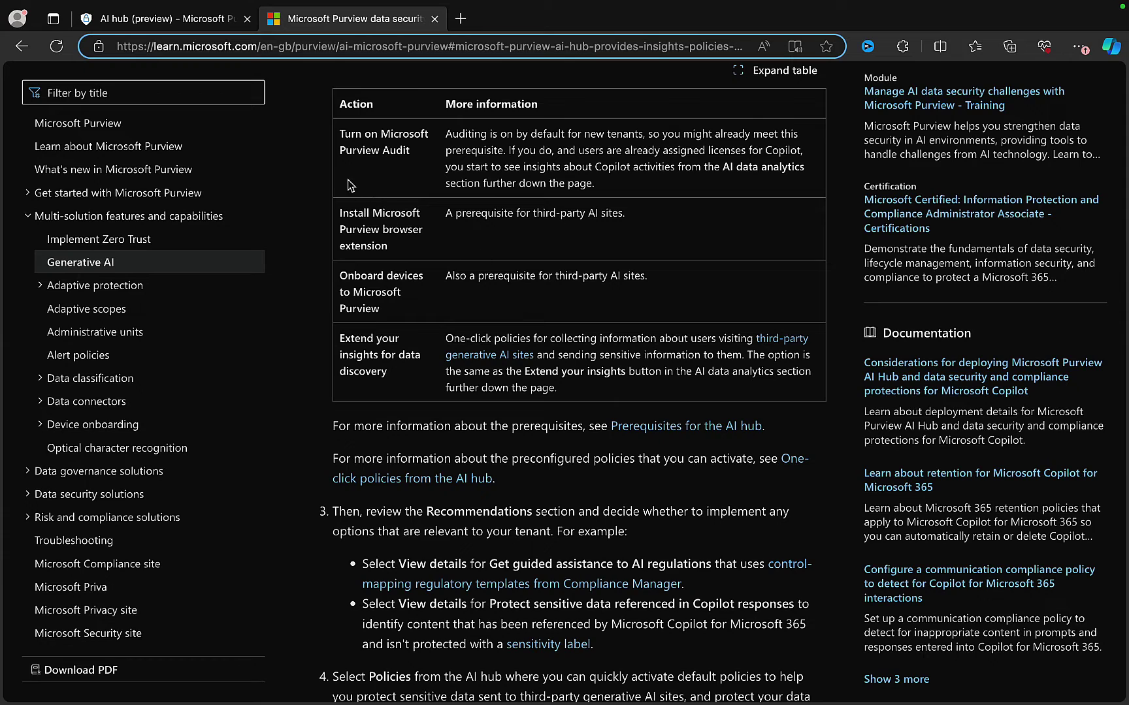
From the AI hub's Install Microsoft Purview browser extension task, open the documentation about the Microsoft Purview Compliance Extension
left_click(200, 25)
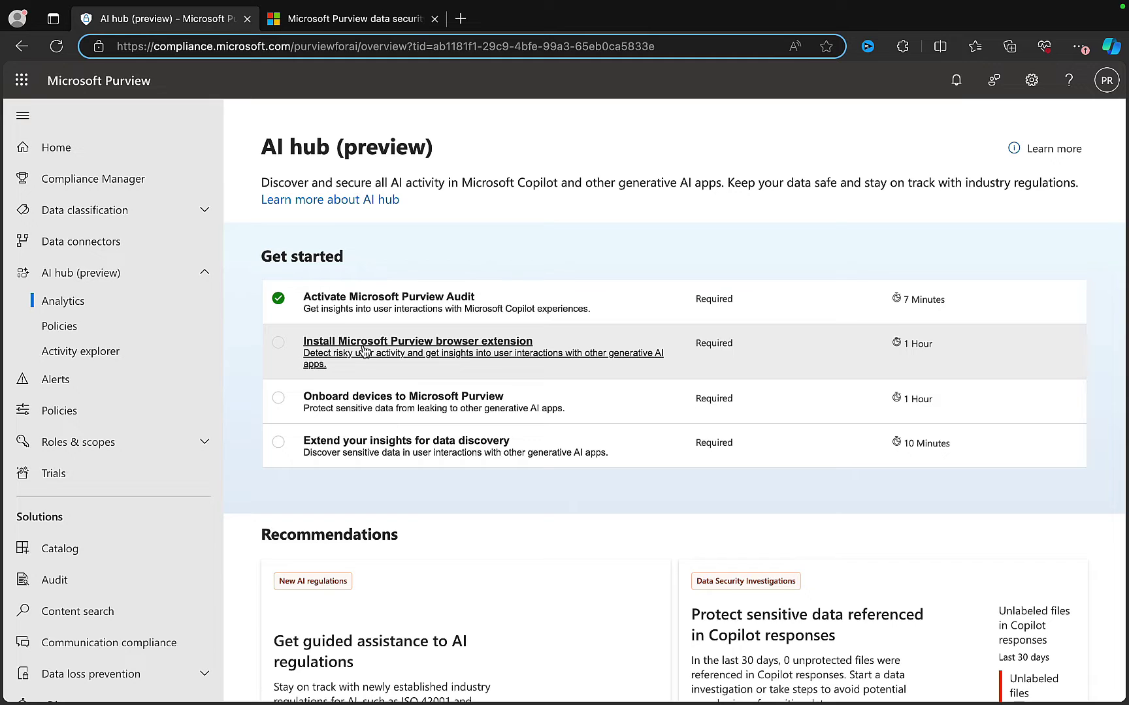
left_click(364, 352)
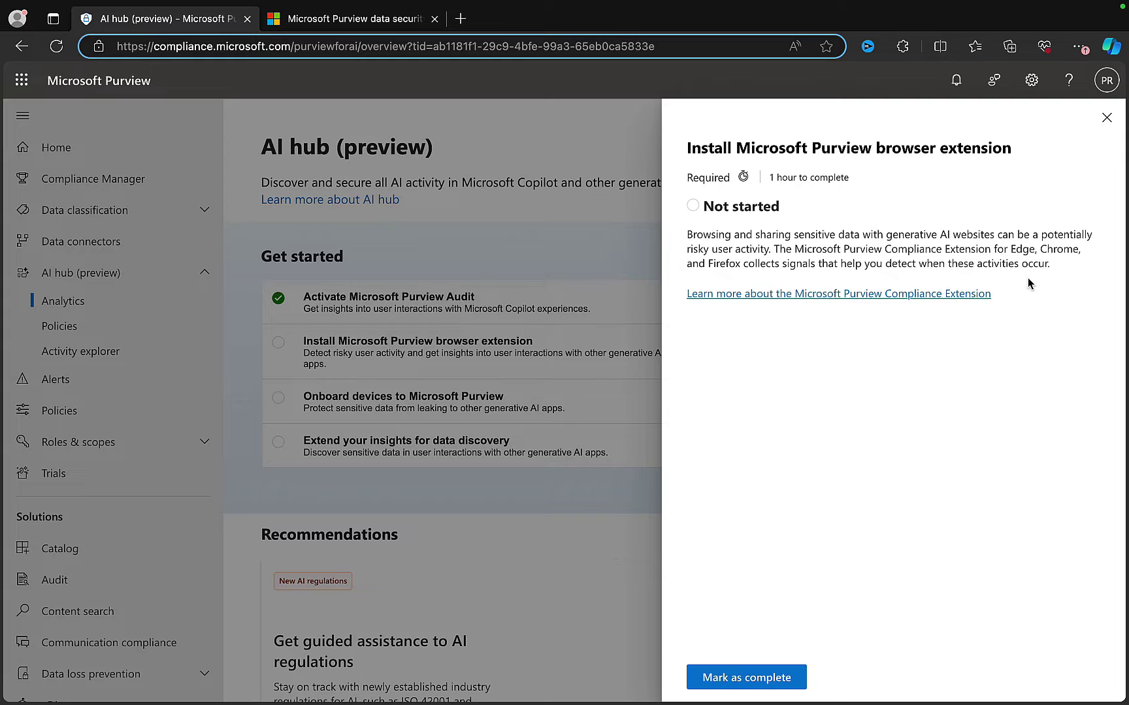
left_click(791, 298)
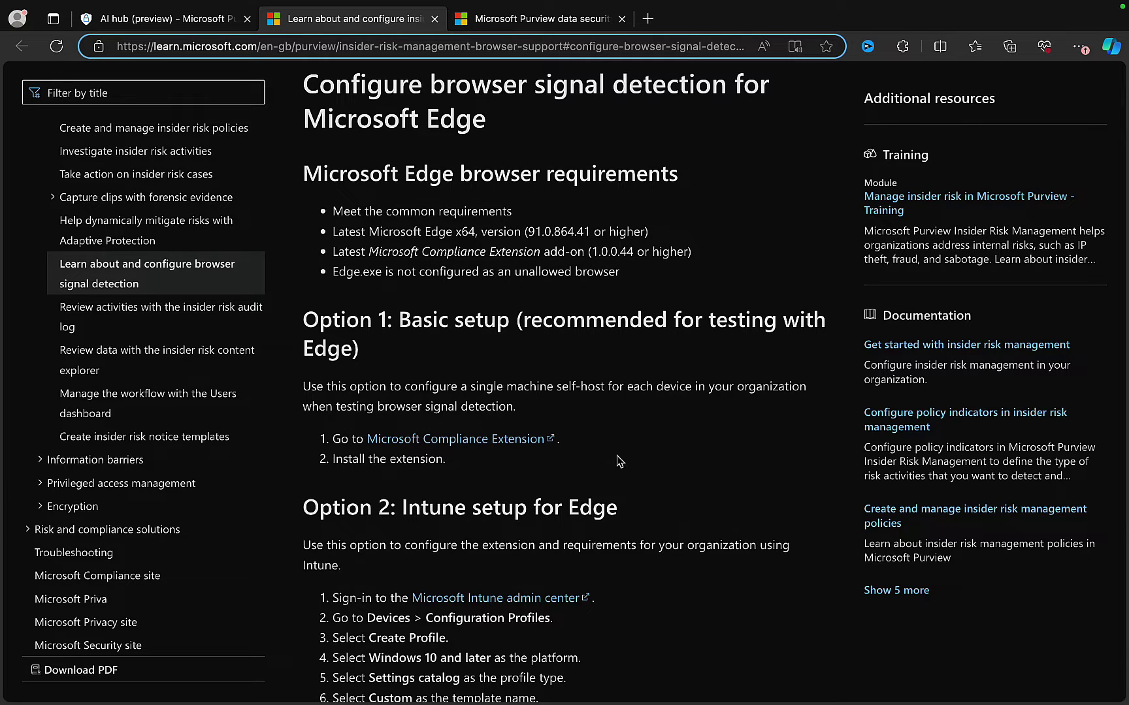
Examine the browser requirements and setup options for configuring browser signal detection in Microsoft Edge and Google Chrome
scroll(699, 466, "down", 1)
scroll(698, 461, "down", 2)
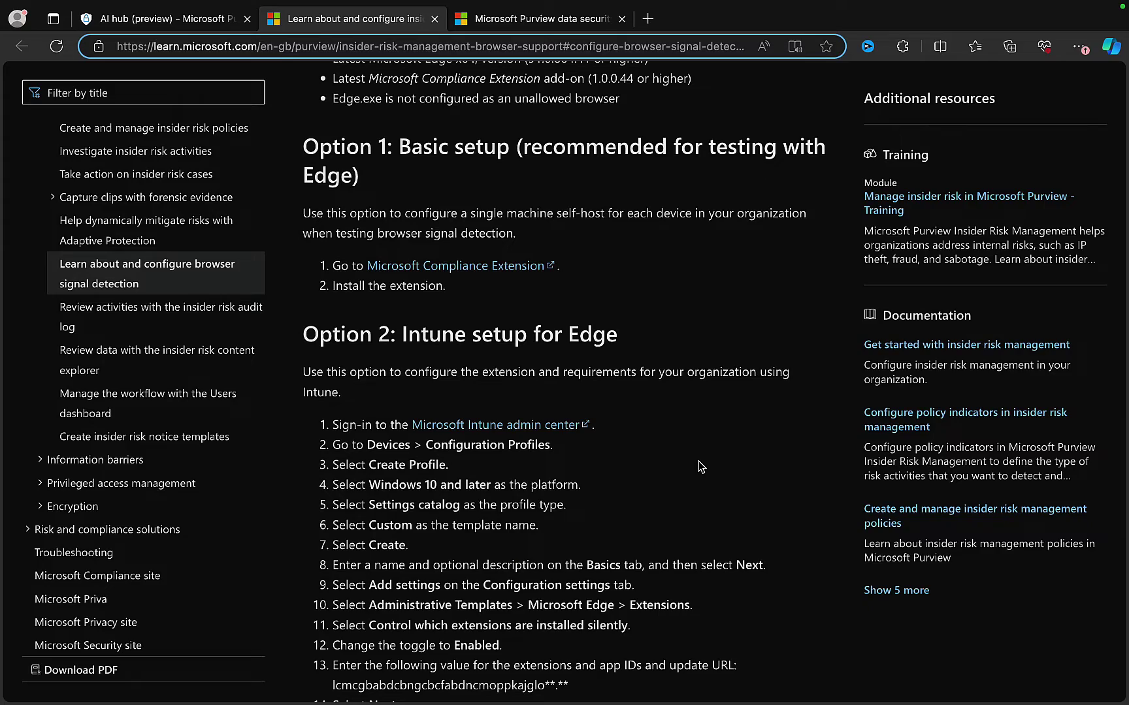
scroll(673, 453, "down", 5)
scroll(673, 453, "down", 5)
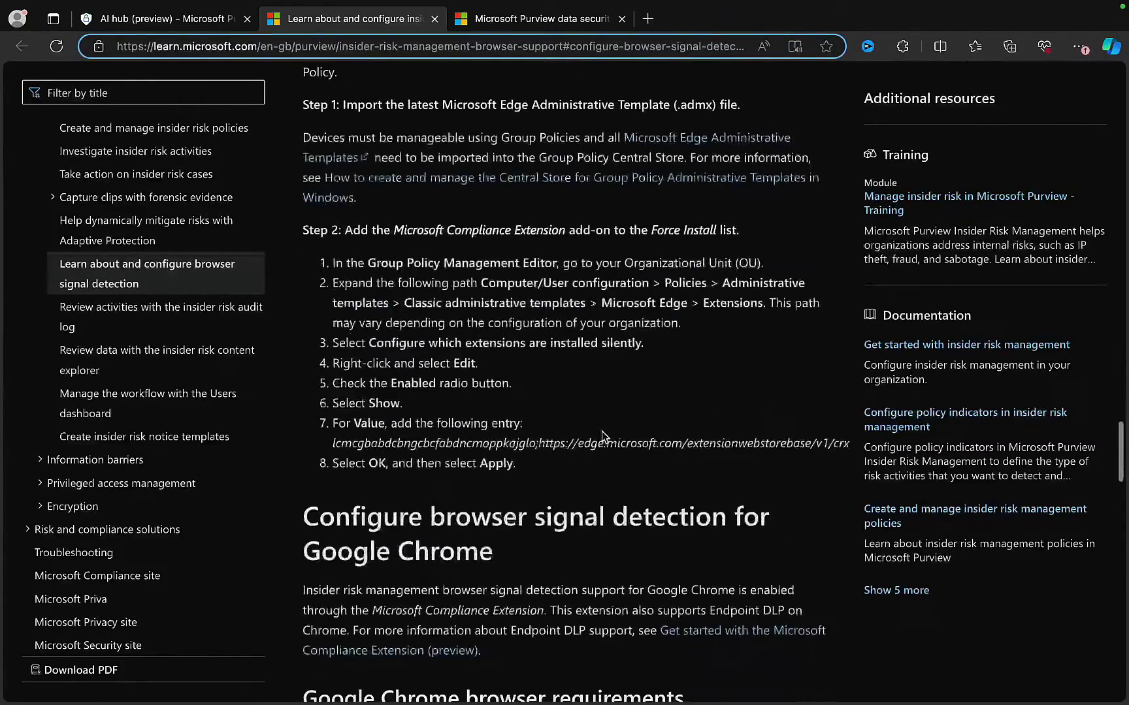
scroll(602, 431, "down", 1)
scroll(588, 361, "down", 2)
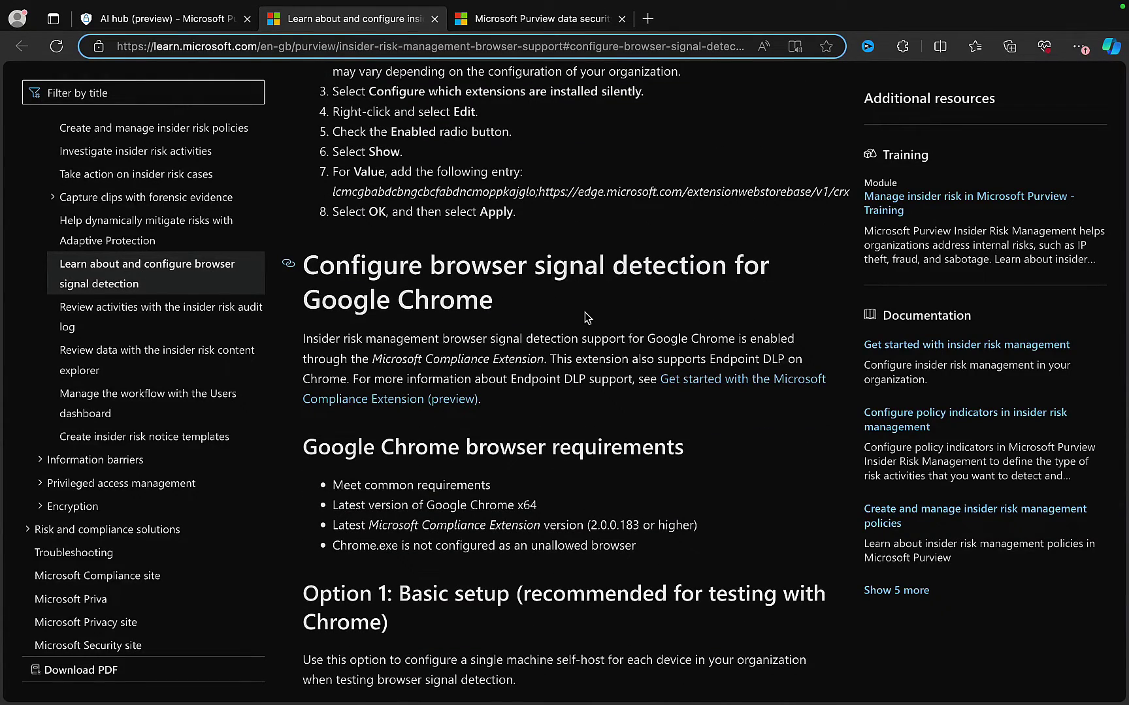
scroll(668, 345, "down", 3)
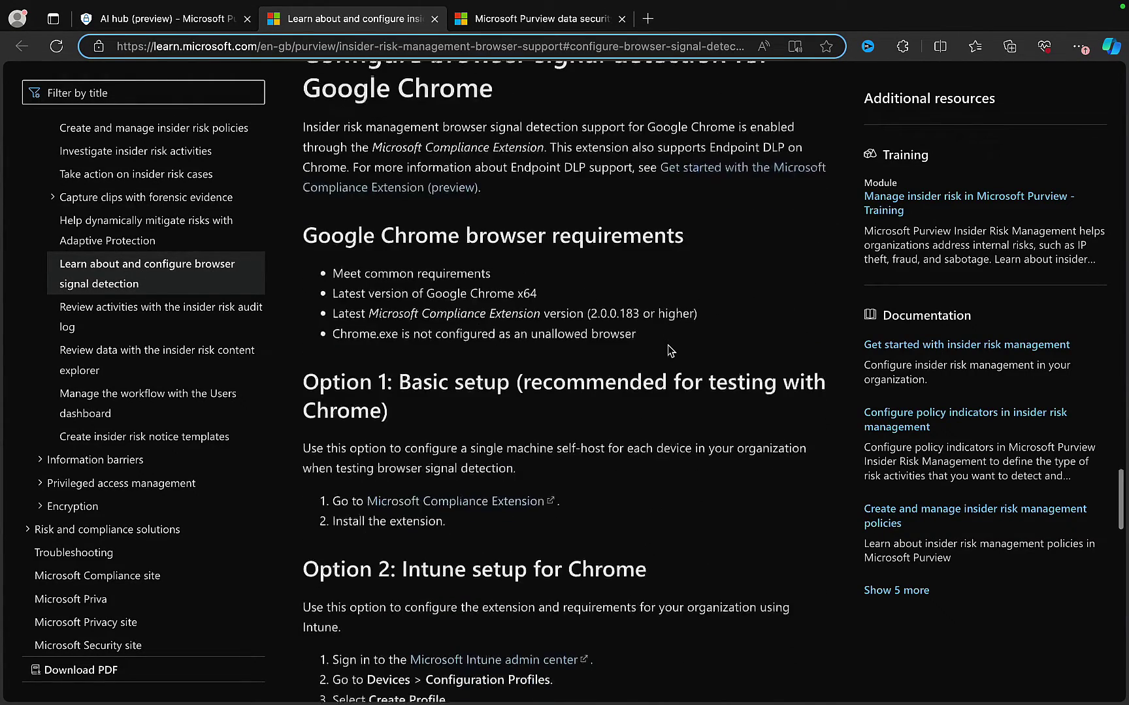
scroll(668, 345, "up", 20)
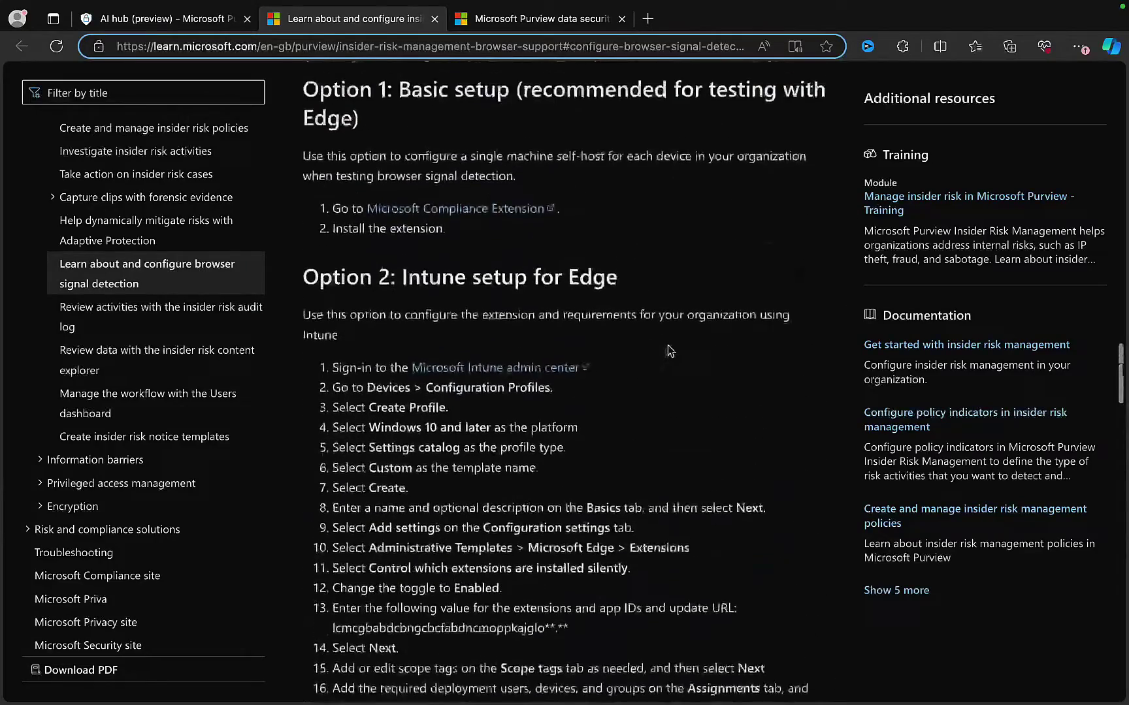
scroll(668, 345, "up", 1)
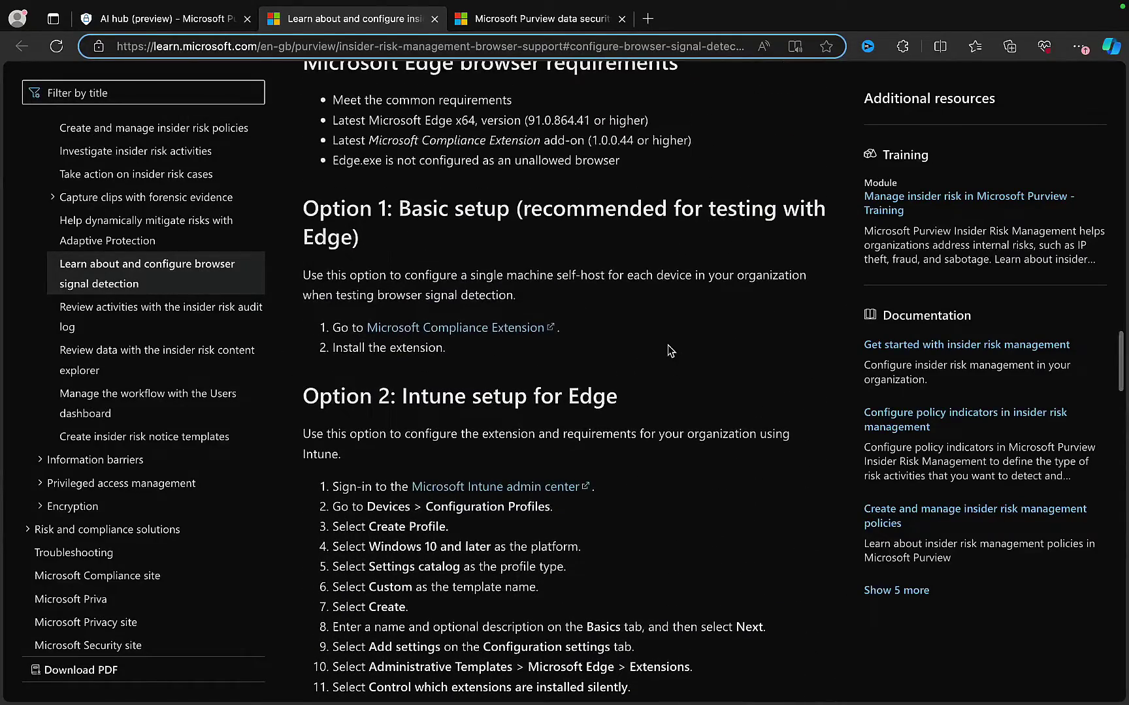
Install the Microsoft Purview Extension in Edge through the basic setup's Microsoft Compliance Extension link and dismiss the installation notice
left_click(495, 329)
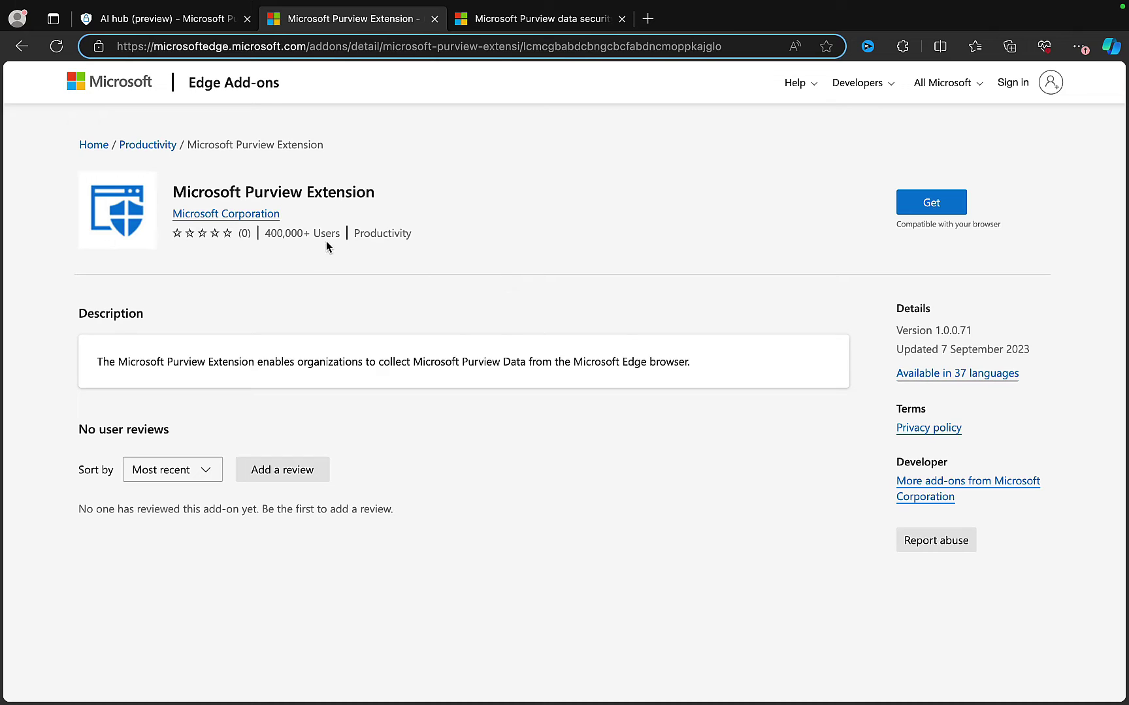
left_click(915, 207)
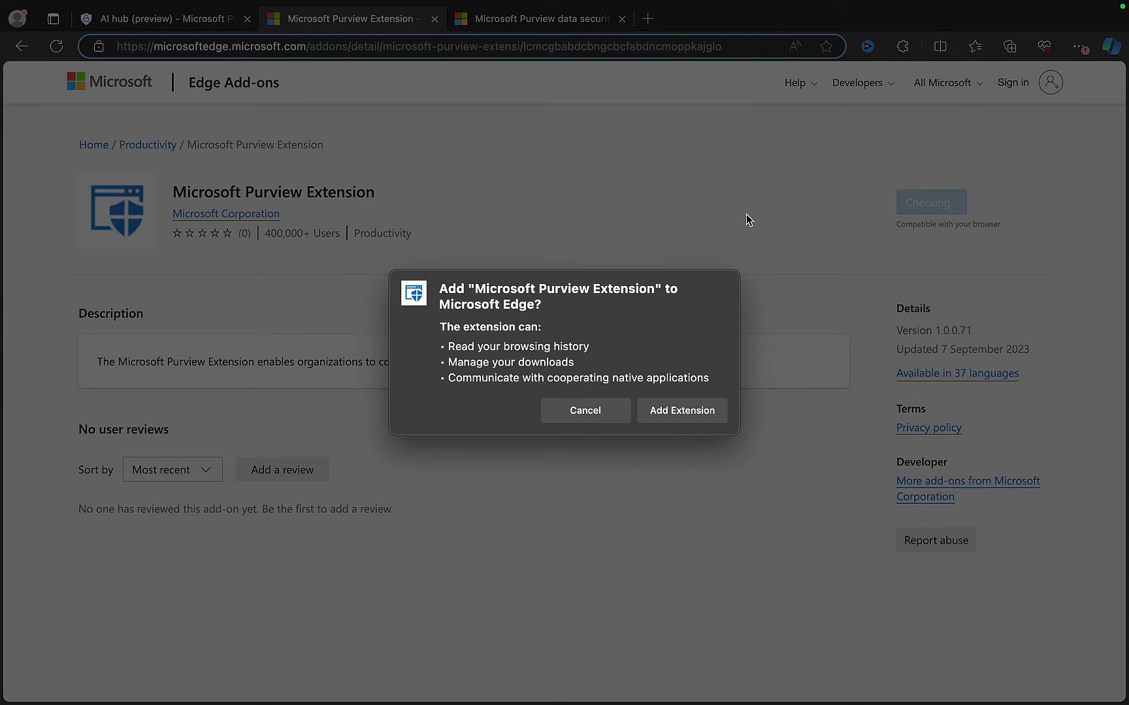
left_click(676, 414)
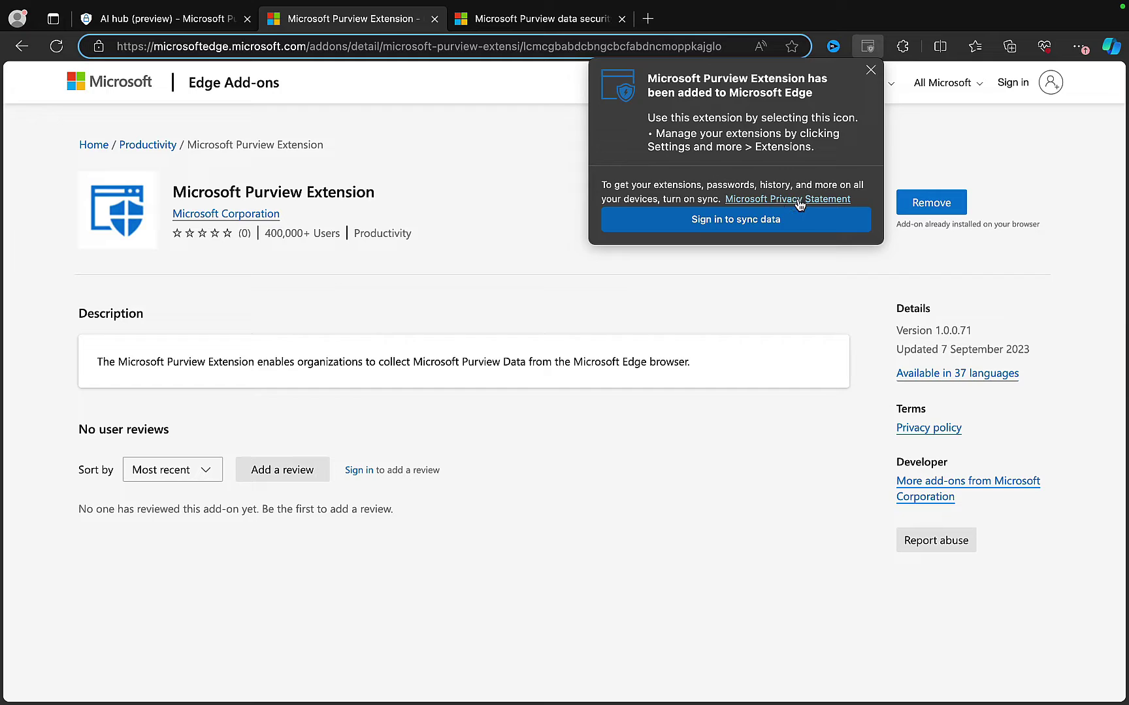
left_click(1010, 158)
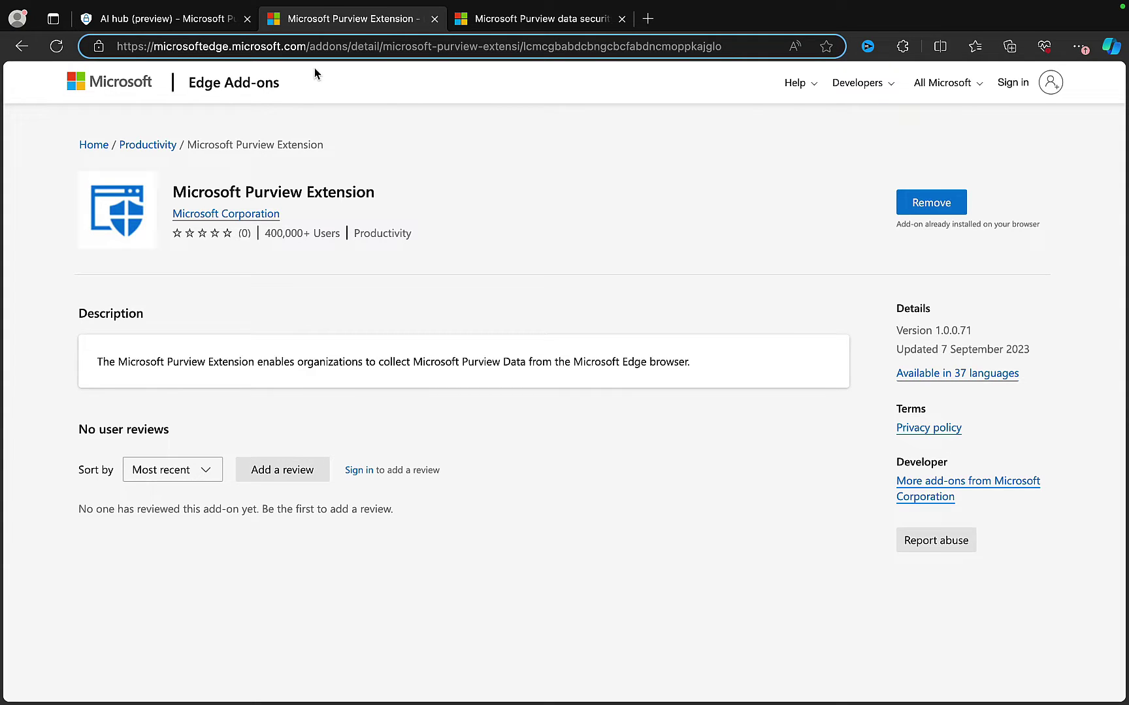
Mark the AI hub's Install Microsoft Purview browser extension task as complete and close its details
left_click(187, 25)
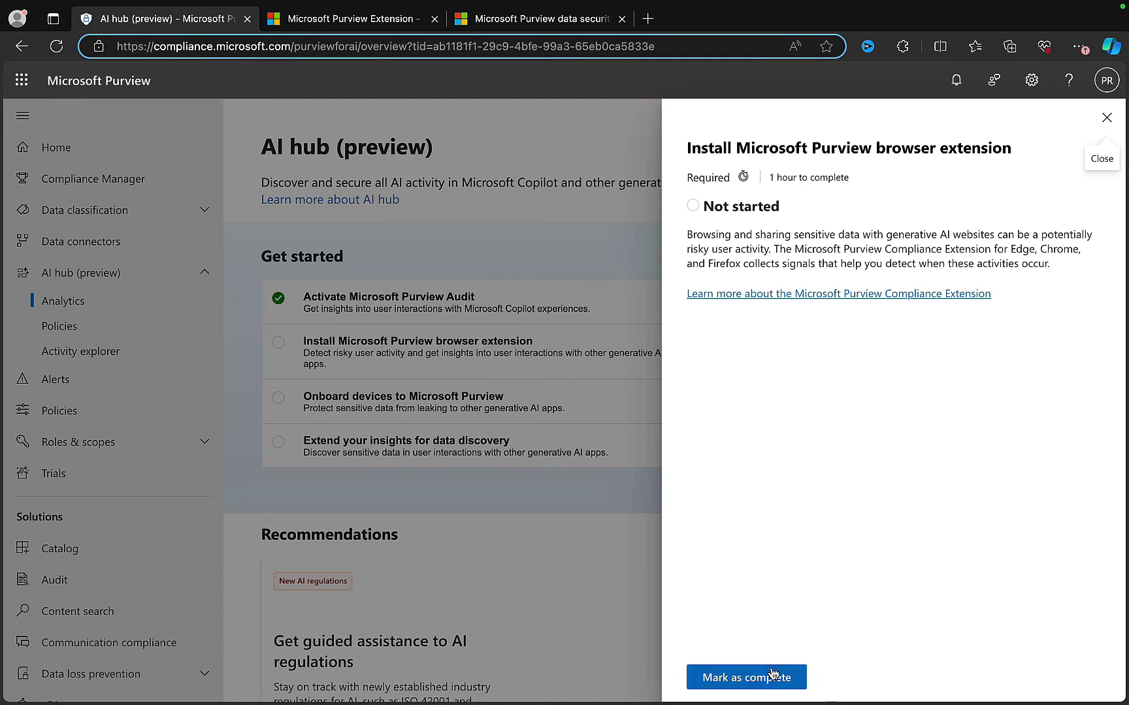
left_click(743, 681)
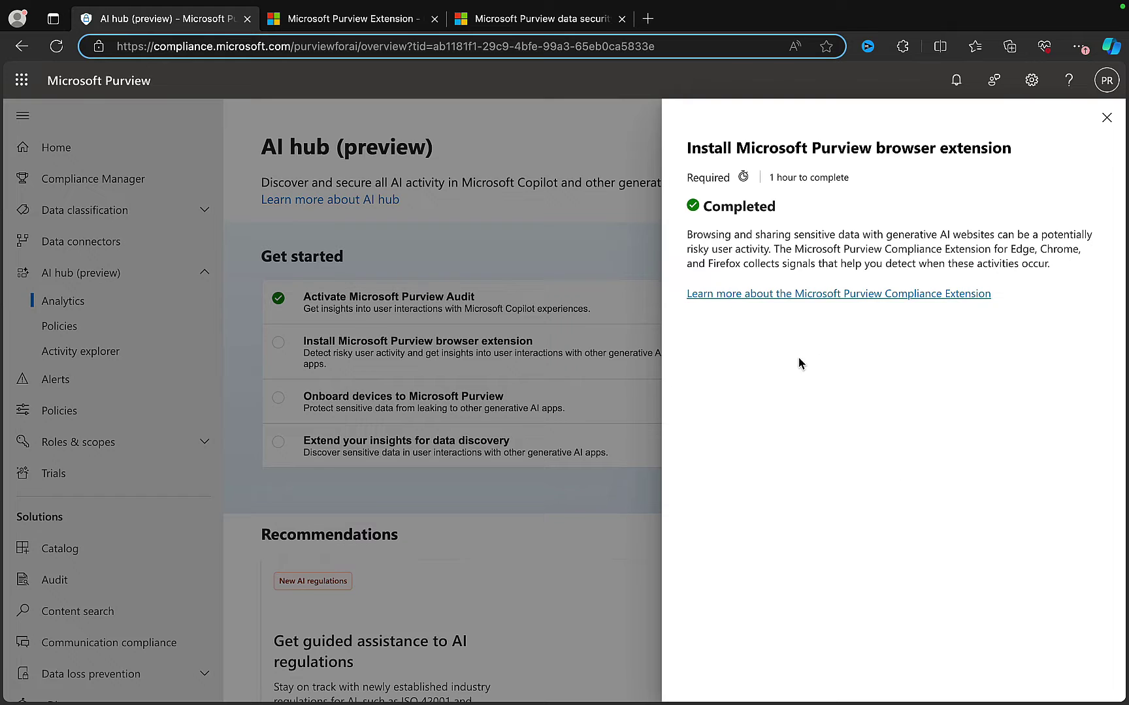
left_click(1104, 121)
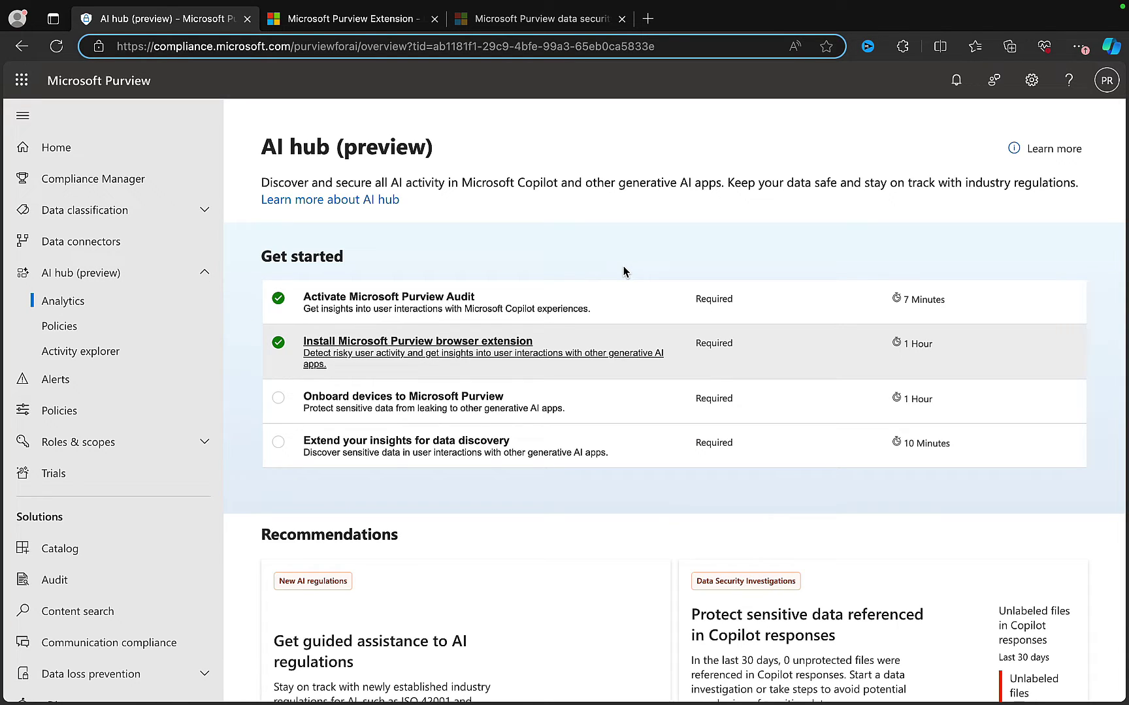
Review the instructions in the AI hub's Onboard devices to Microsoft Purview task and close its details
scroll(698, 265, "down", 1)
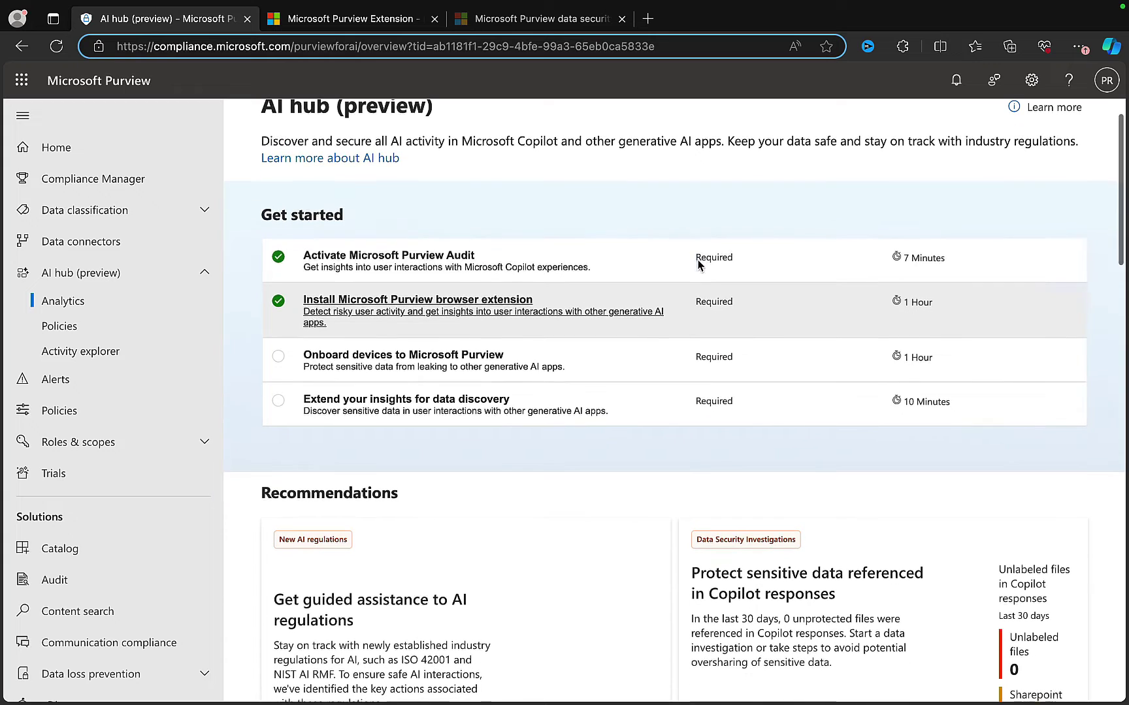
left_click(421, 368)
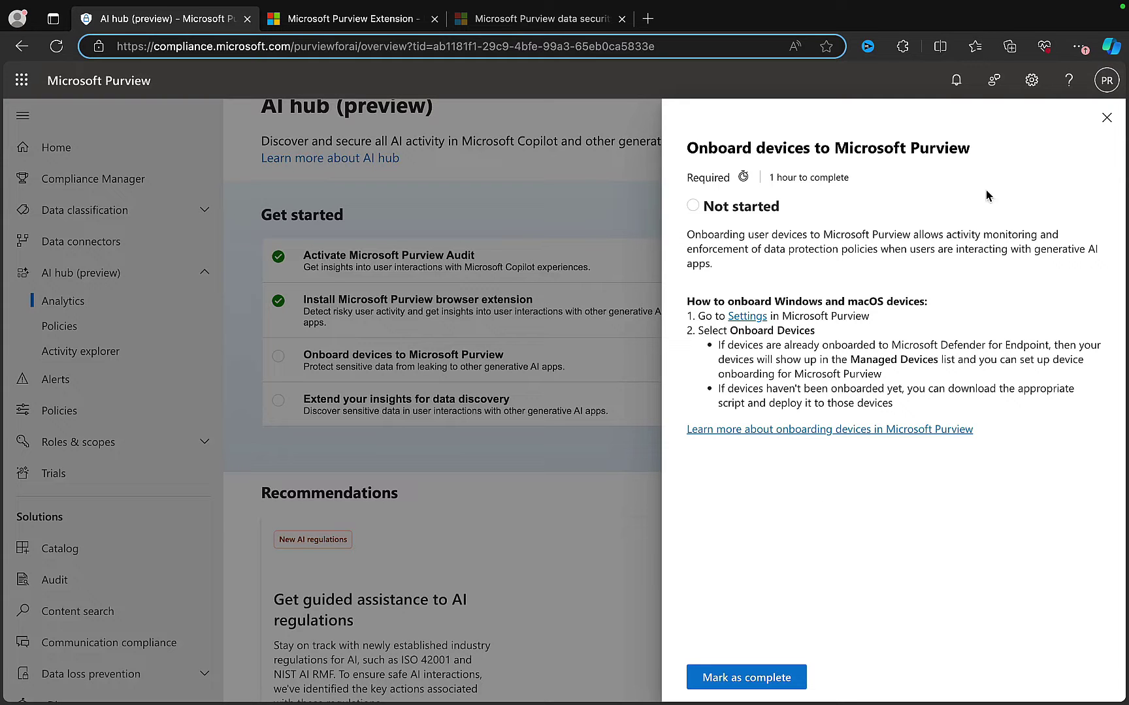
left_click(1107, 118)
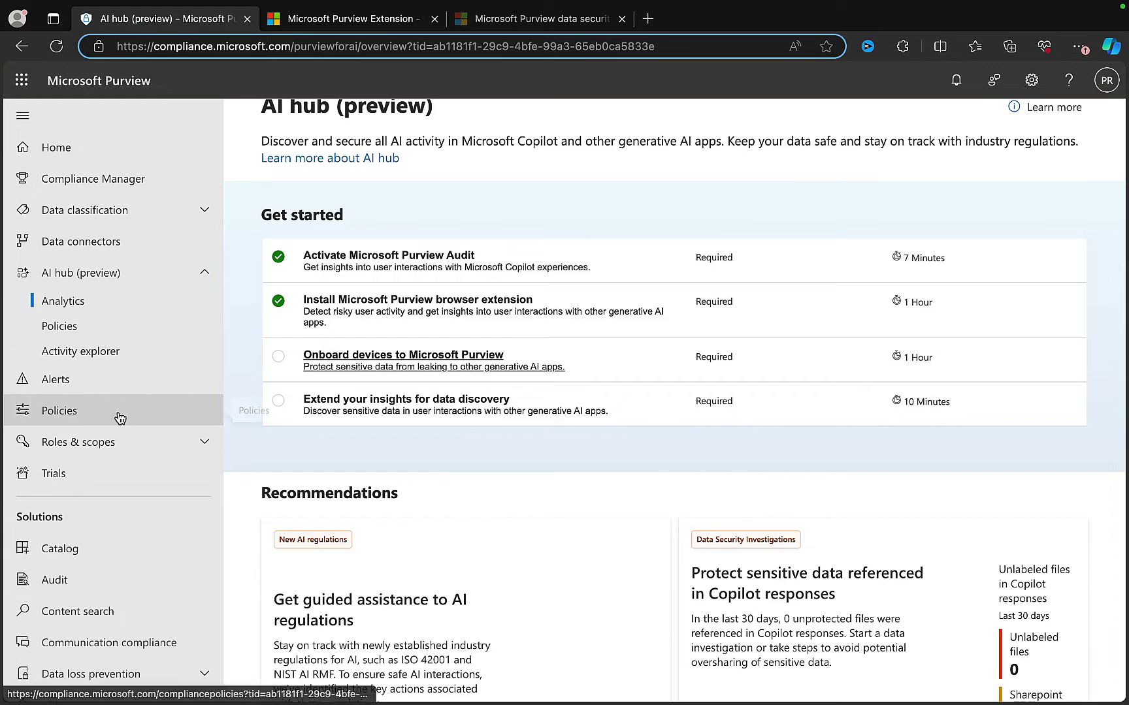
Turn on device onboarding in the Microsoft Purview settings and acknowledge the device monitoring notice
scroll(119, 418, "down", 3)
scroll(120, 418, "down", 3)
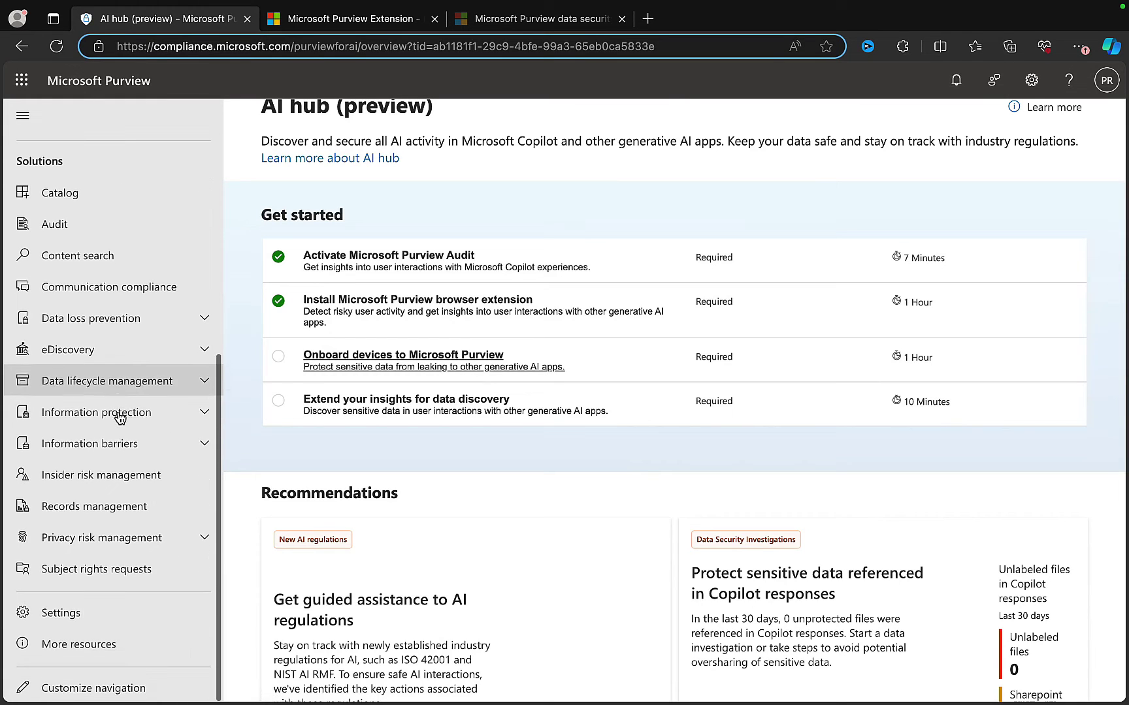
left_click(59, 613)
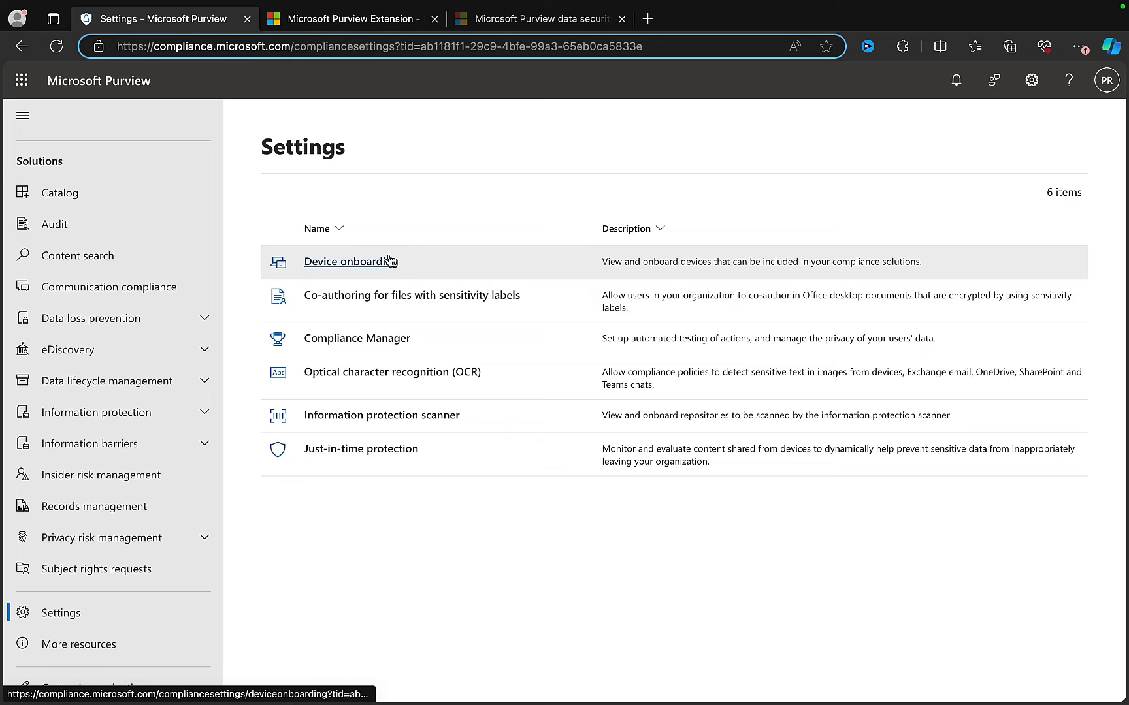
left_click(343, 263)
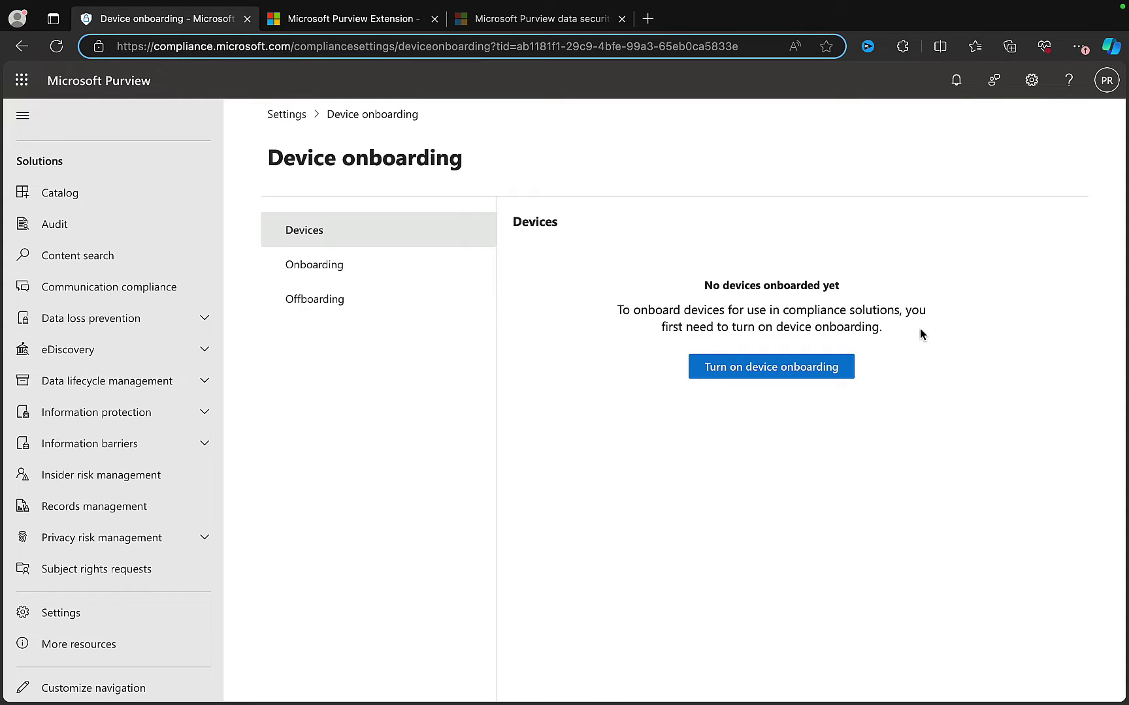
left_click(774, 372)
left_click(608, 455)
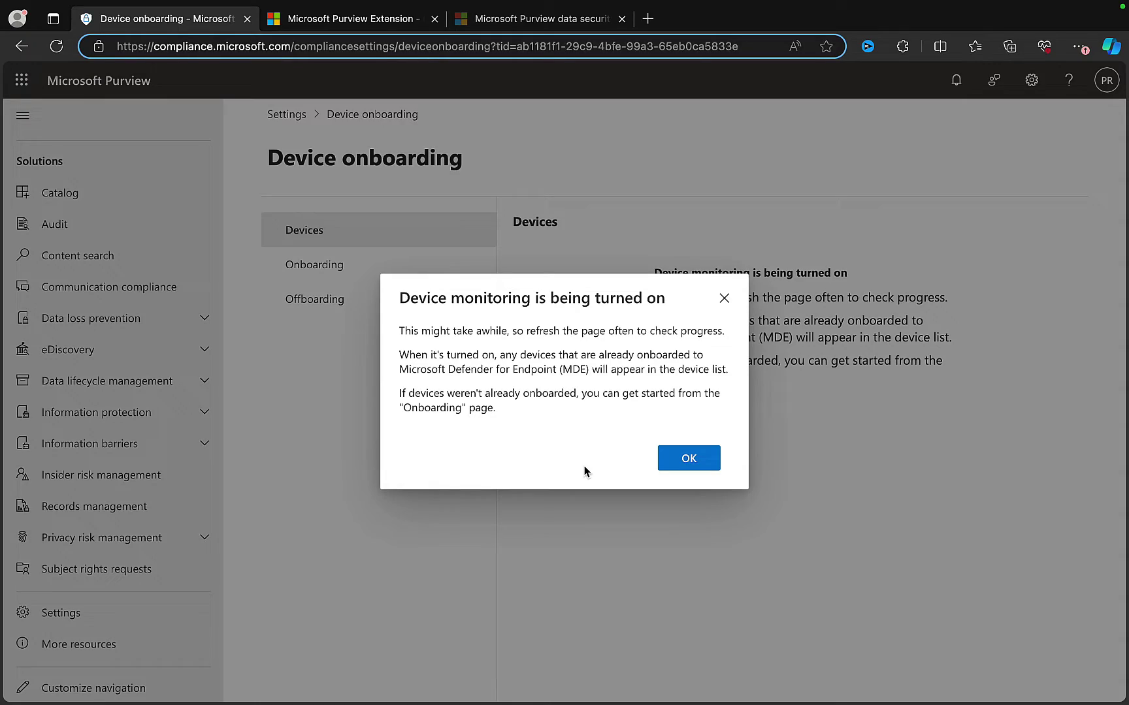
left_click(688, 462)
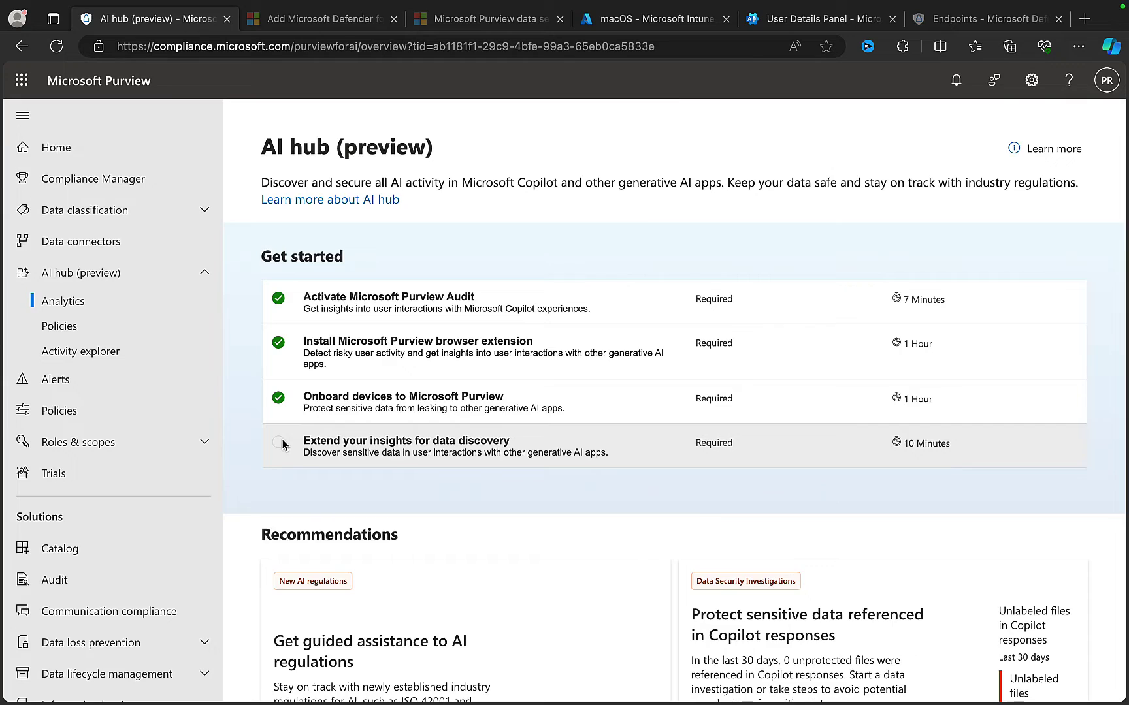
Create the insider risk and data loss prevention policies from the AI hub's Extend your insights for data discovery task and close its details
left_click(385, 445)
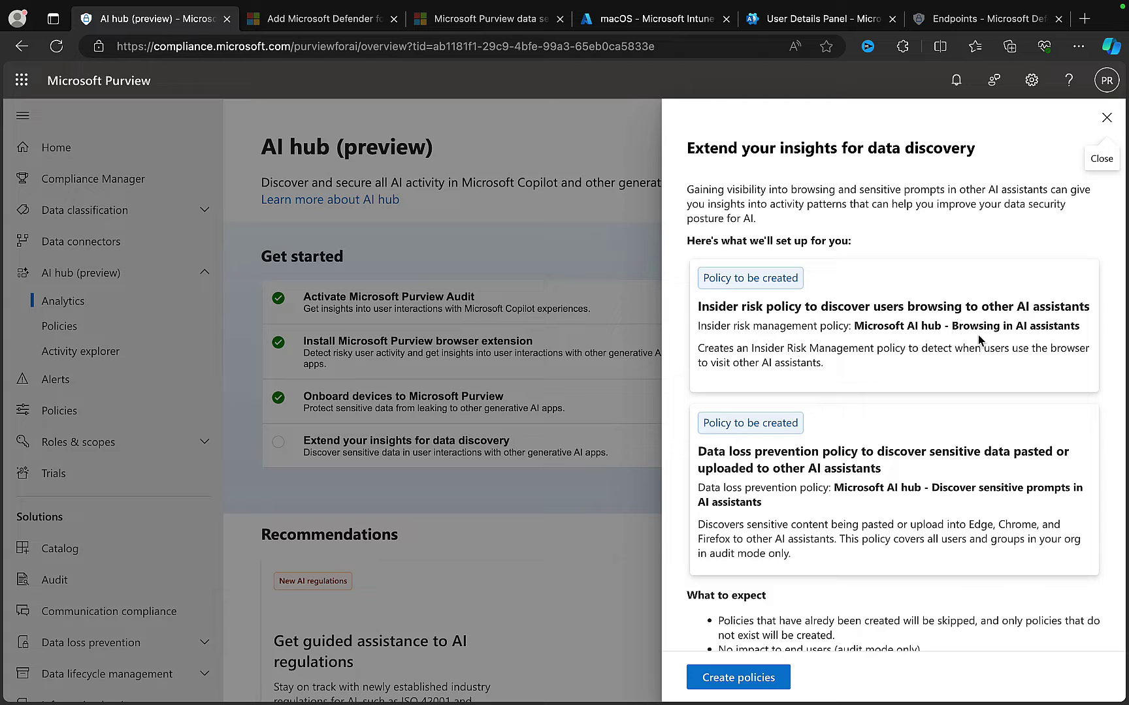
scroll(949, 373, "down", 2)
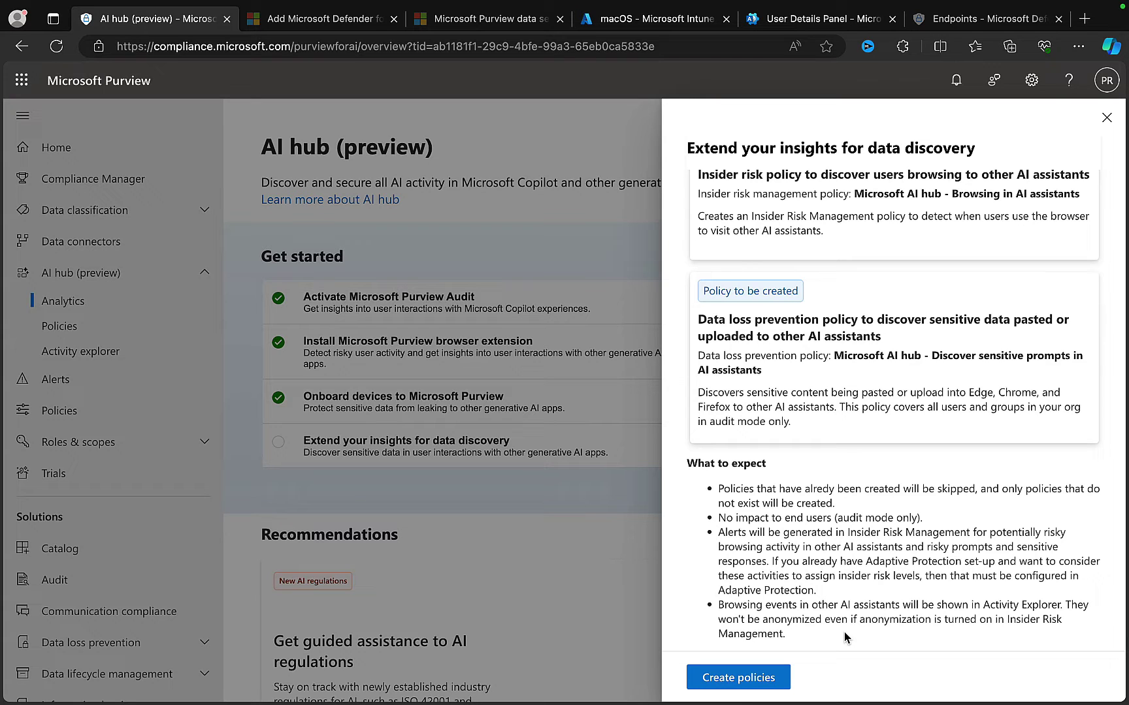
left_click(746, 681)
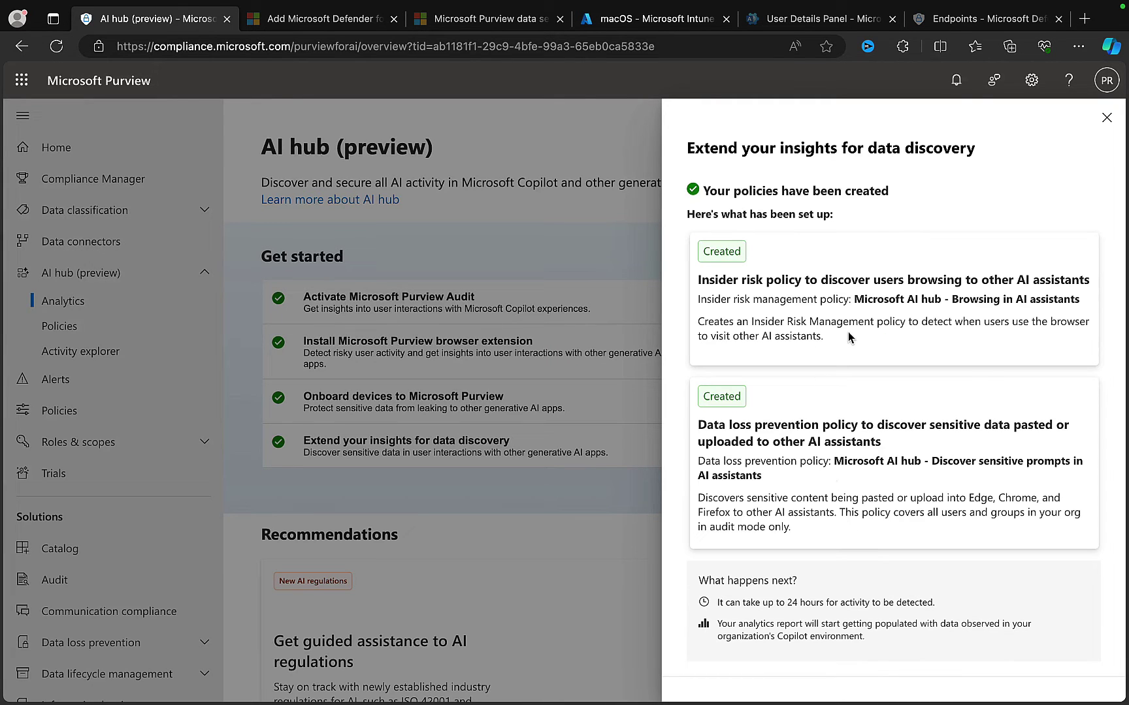
left_click(1106, 117)
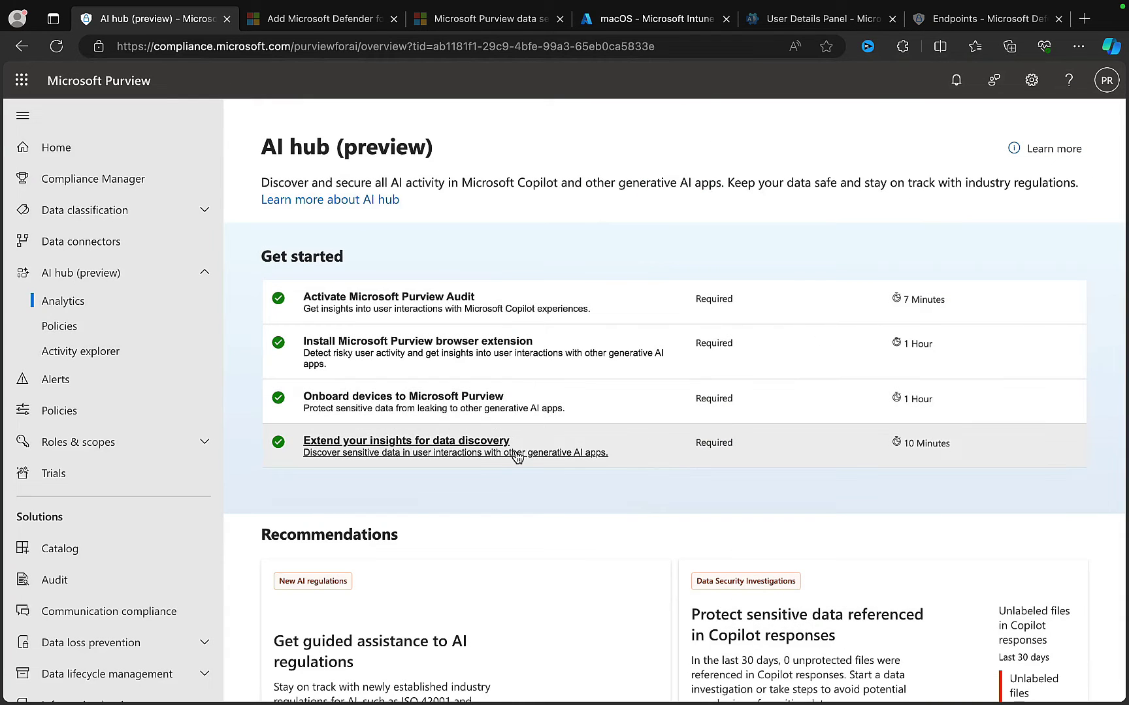
Open the Data loss prevention overview and look through its setup tasks, resources and device health cards
scroll(144, 478, "down", 3)
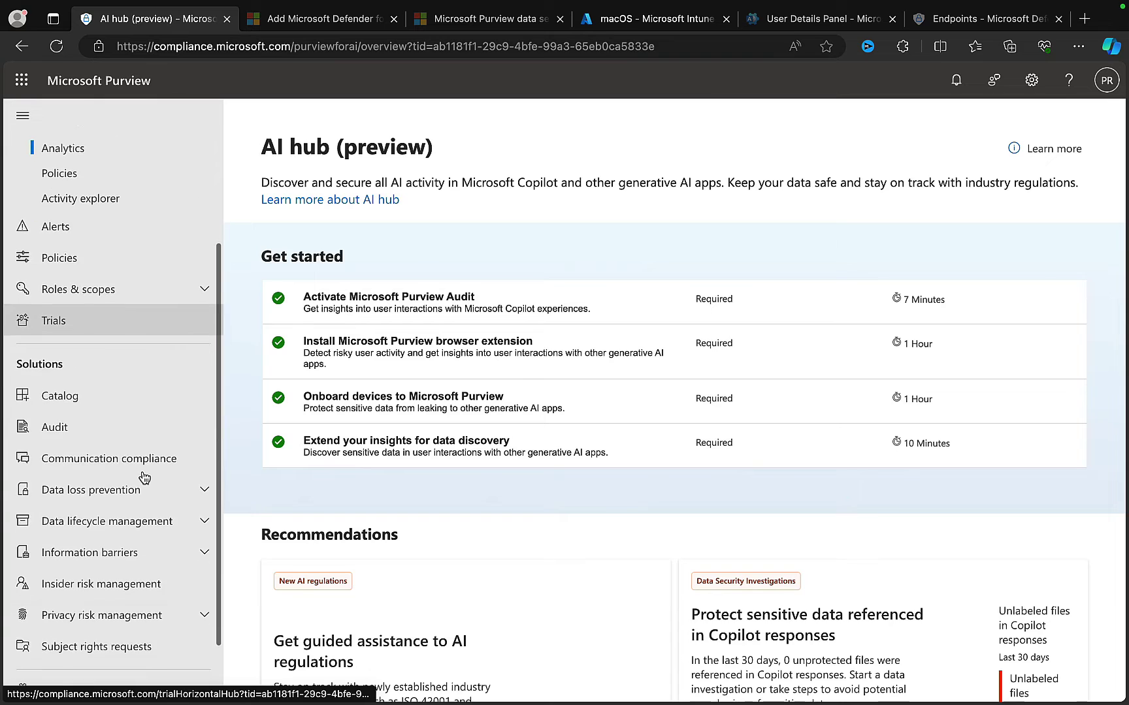
left_click(157, 418)
left_click(78, 450)
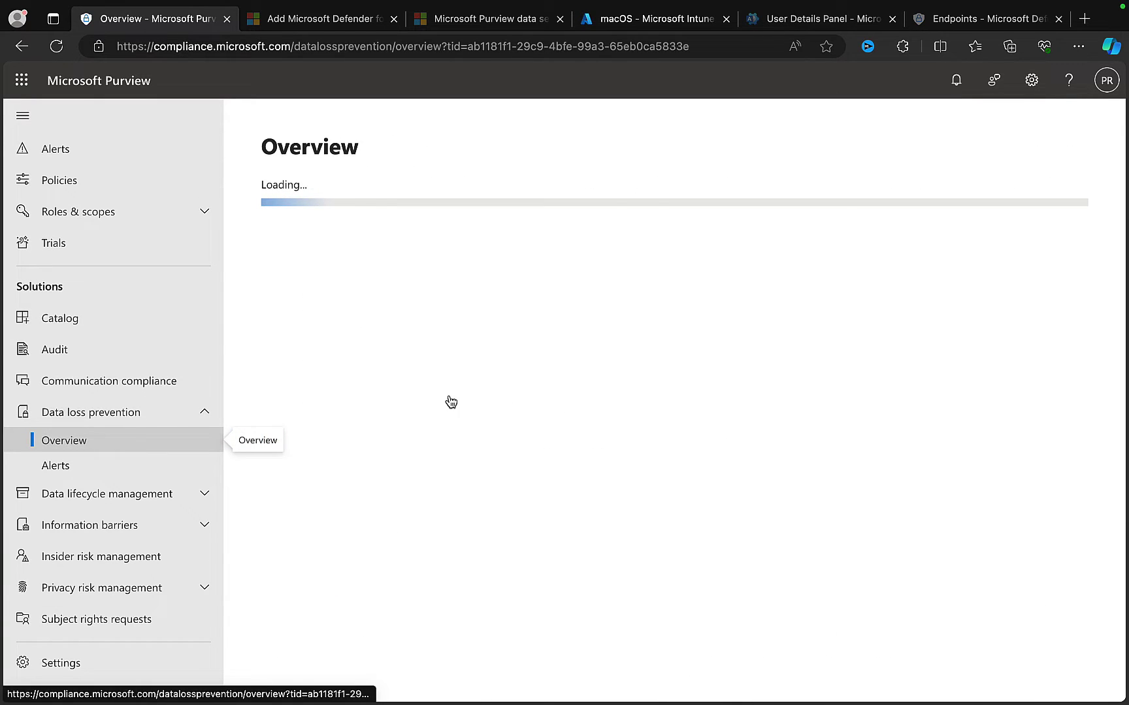
scroll(557, 479, "down", 2)
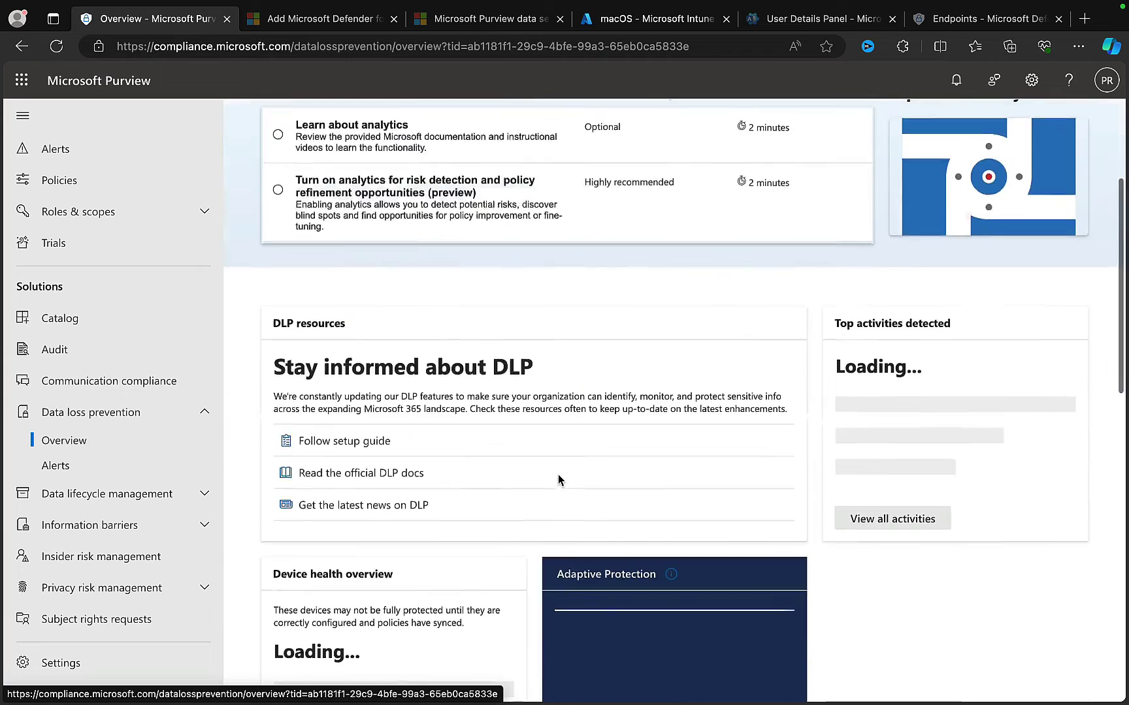
scroll(556, 479, "up", 2)
scroll(488, 435, "down", 5)
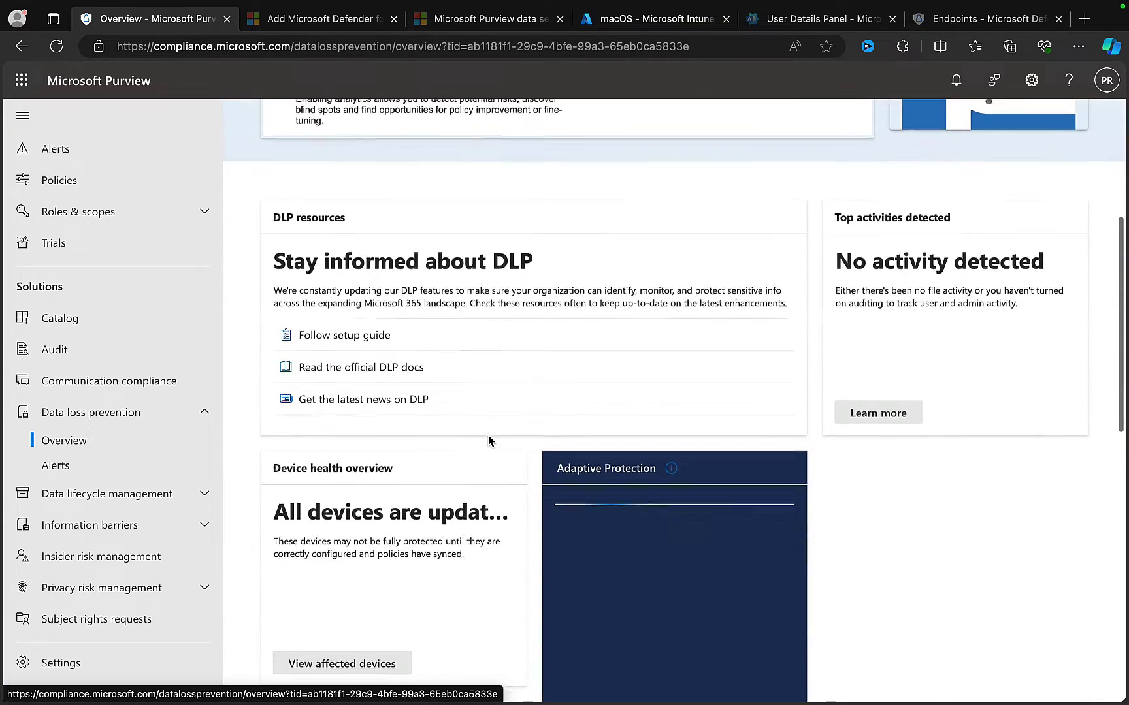
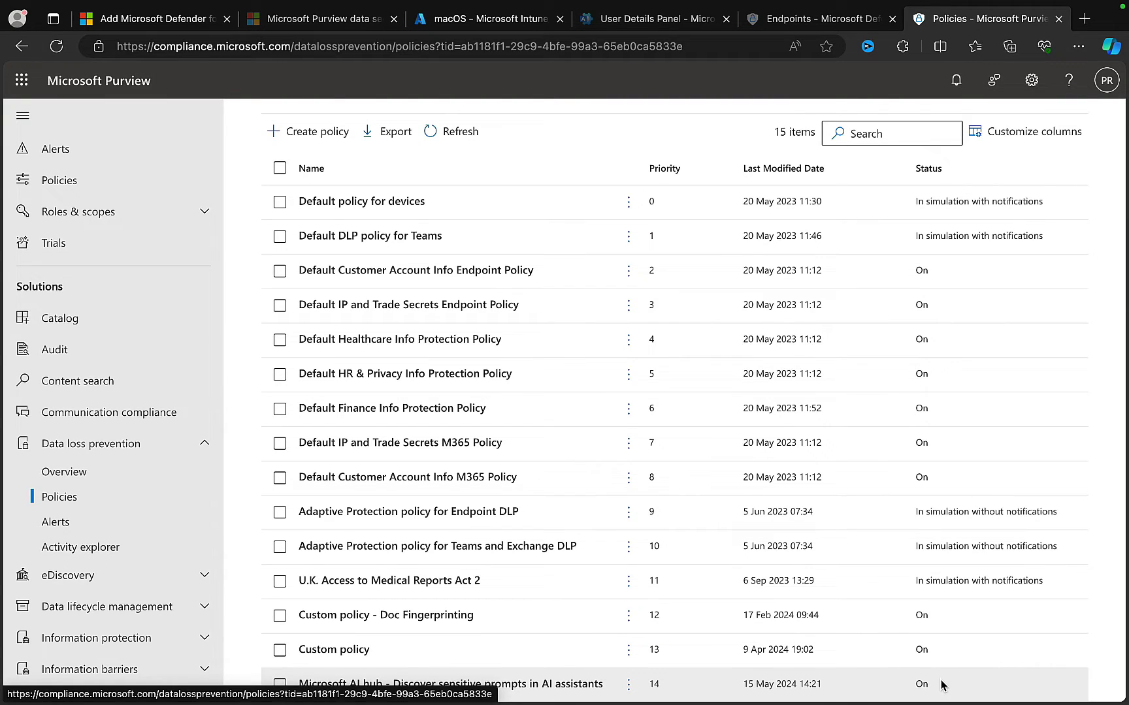
Open the DLP policy Microsoft AI hub - Discover sensitive prompts in AI assistants for editing and review its name, admin units and locations
left_click(563, 685)
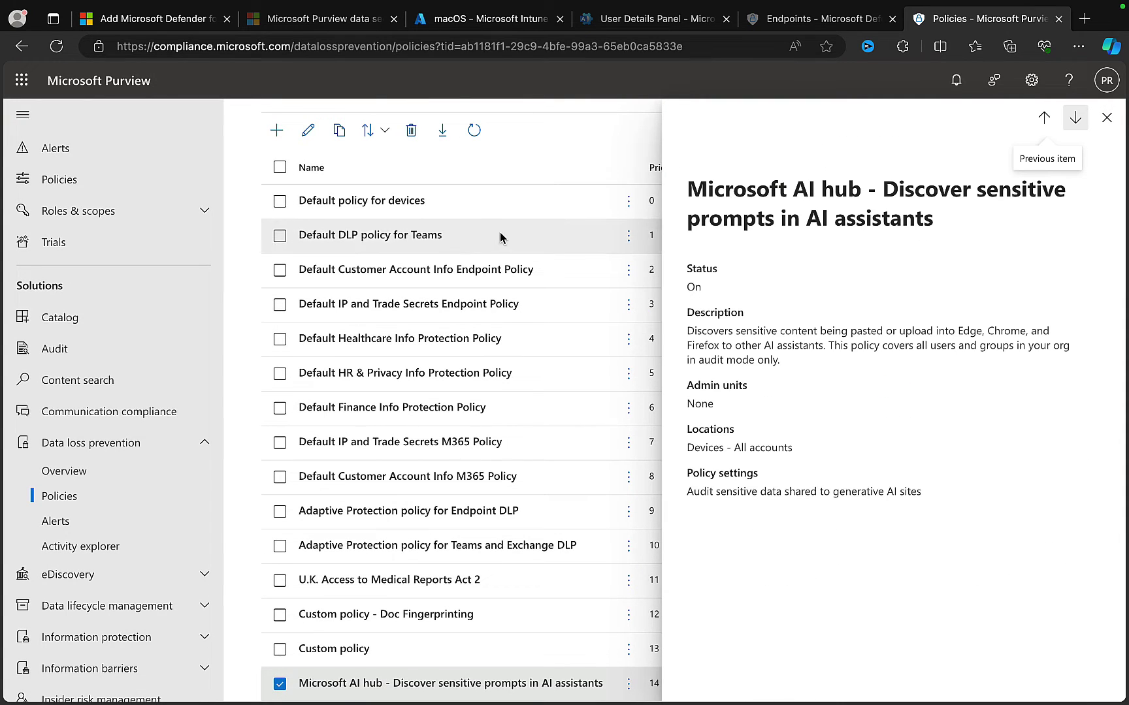
left_click(308, 131)
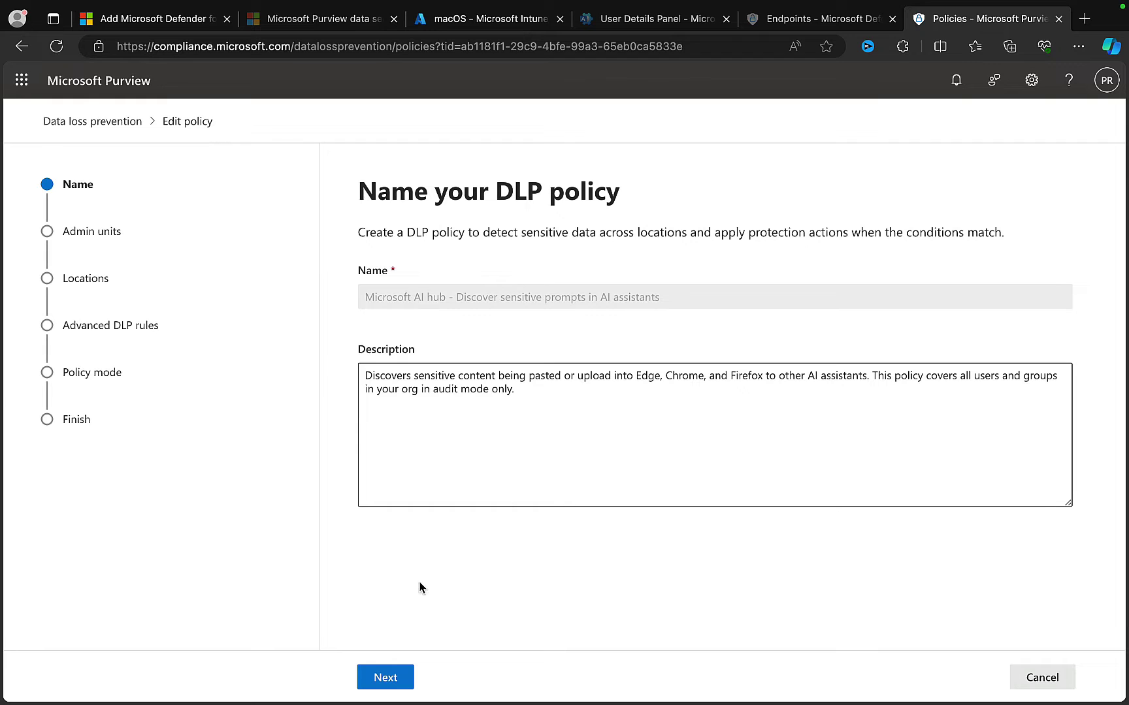
left_click(390, 677)
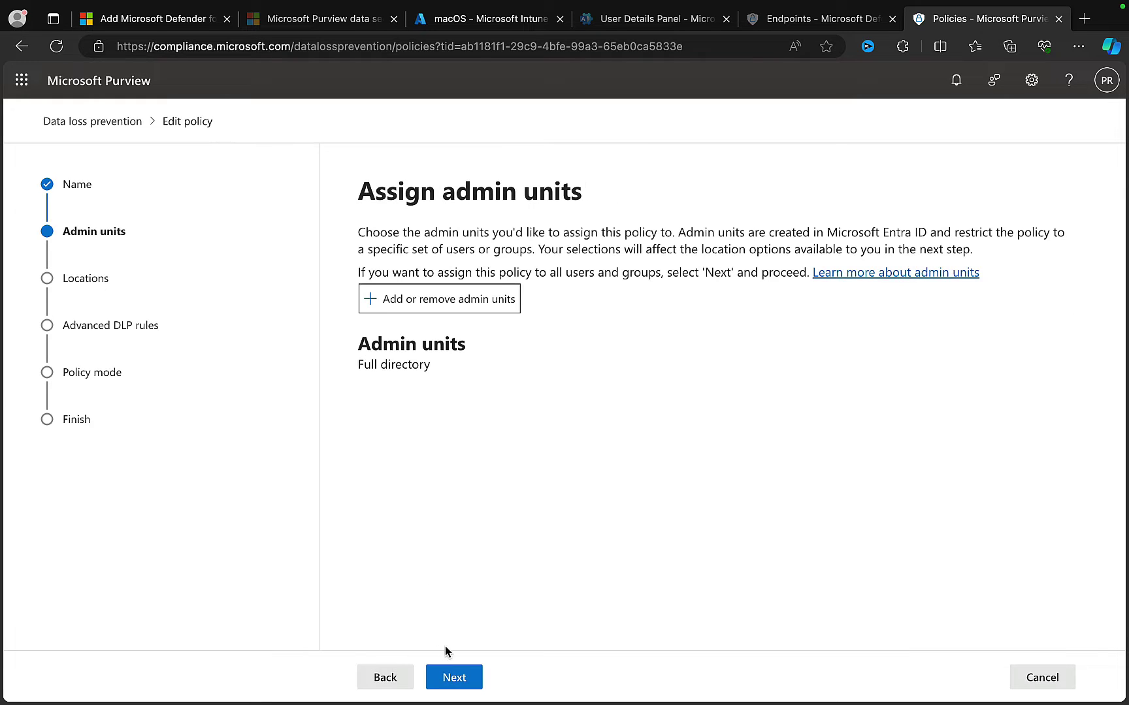
left_click(454, 678)
scroll(567, 476, "down", 1)
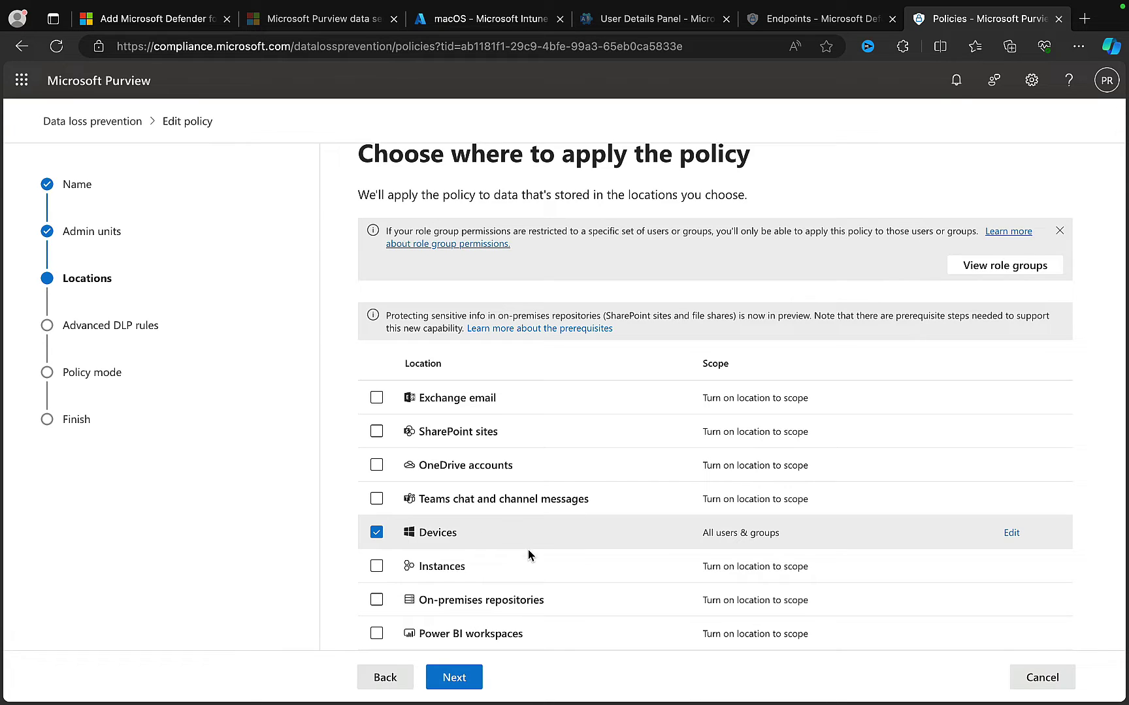
left_click(458, 680)
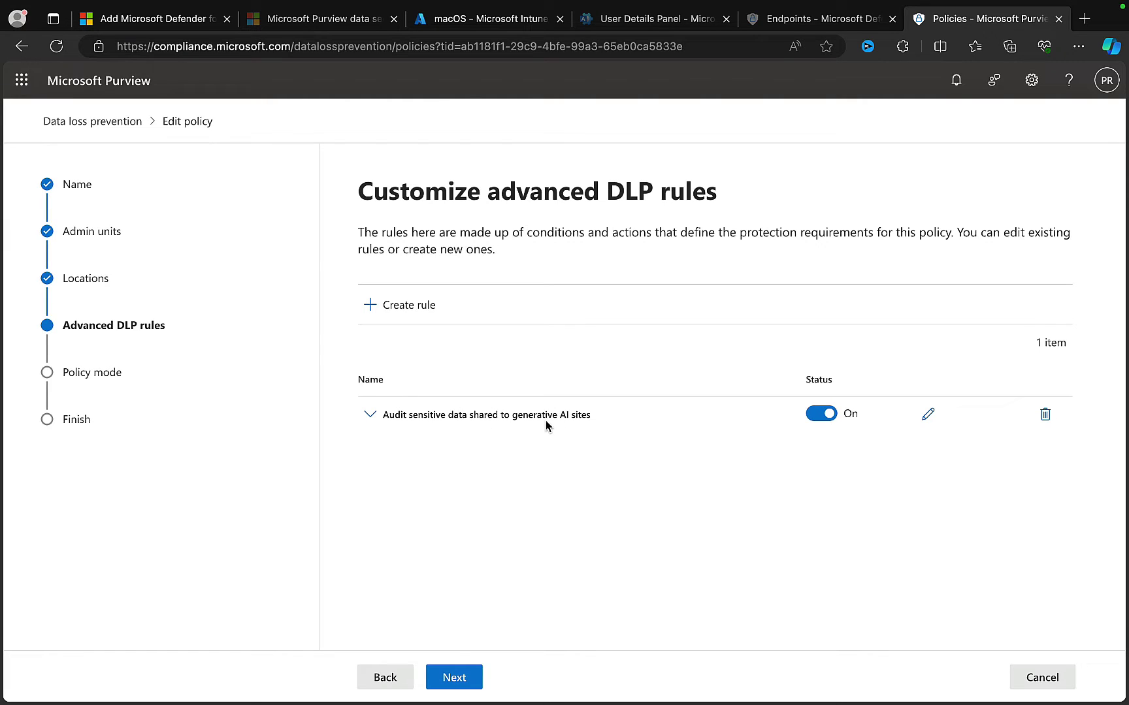
Open the rule Audit sensitive data shared to generative AI sites and examine the sensitive info types in its conditions
left_click(928, 416)
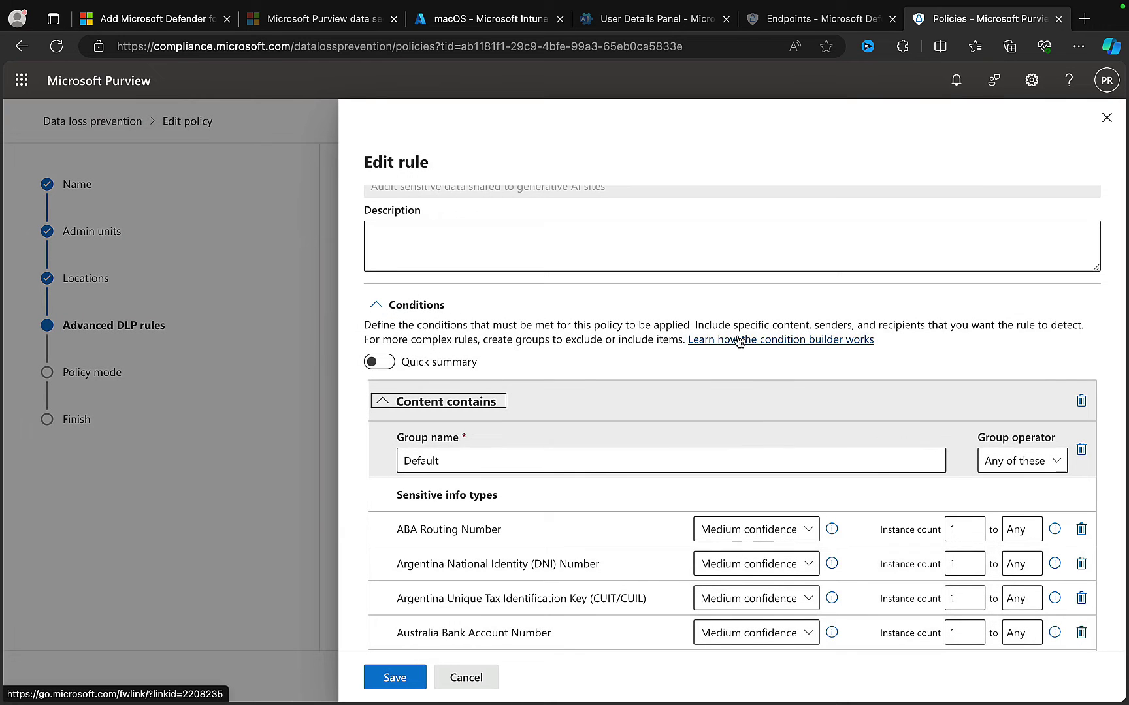
scroll(681, 358, "up", 2)
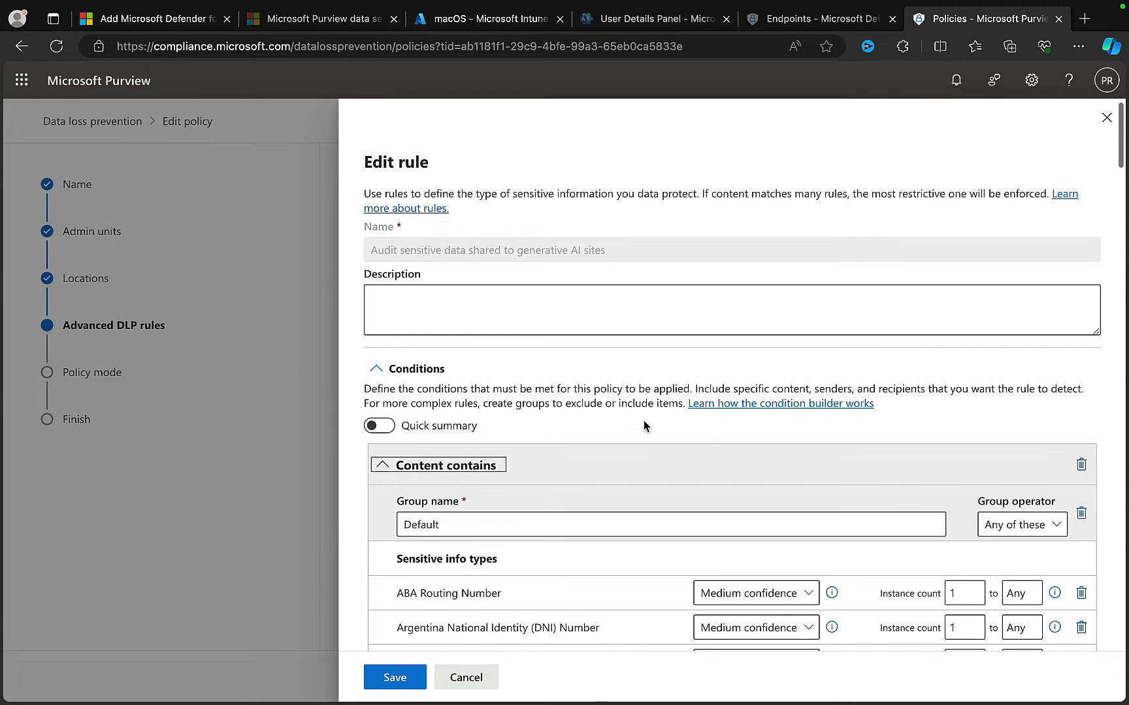
scroll(644, 426, "down", 5)
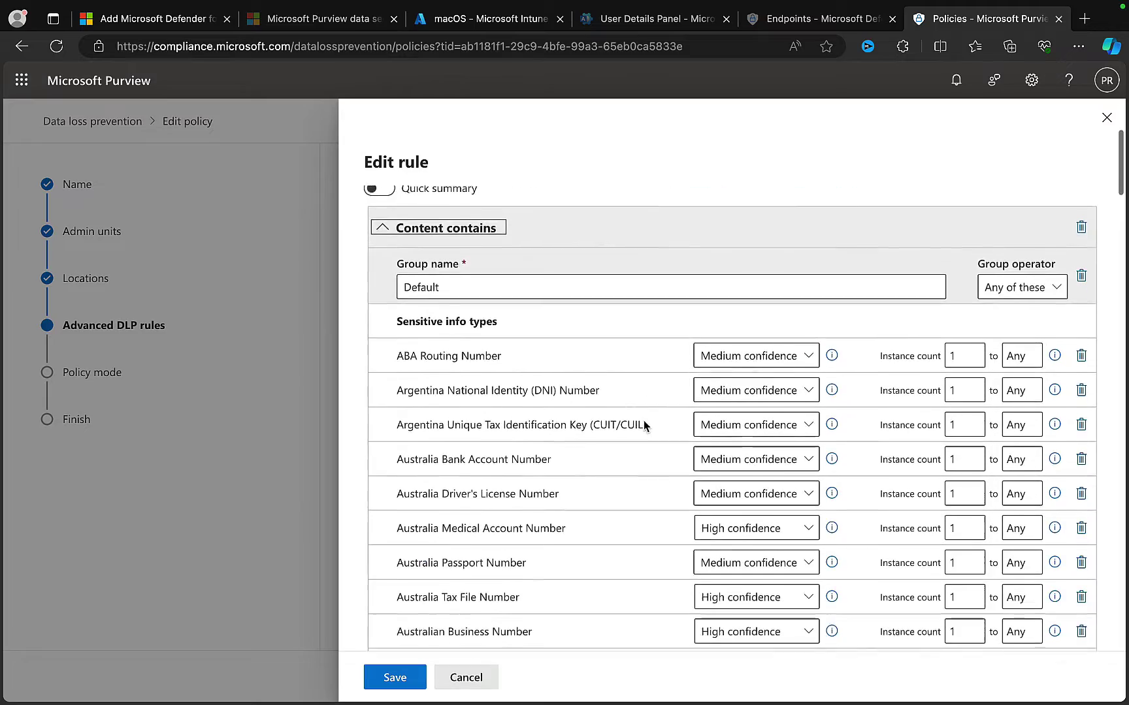
scroll(644, 421, "down", 20)
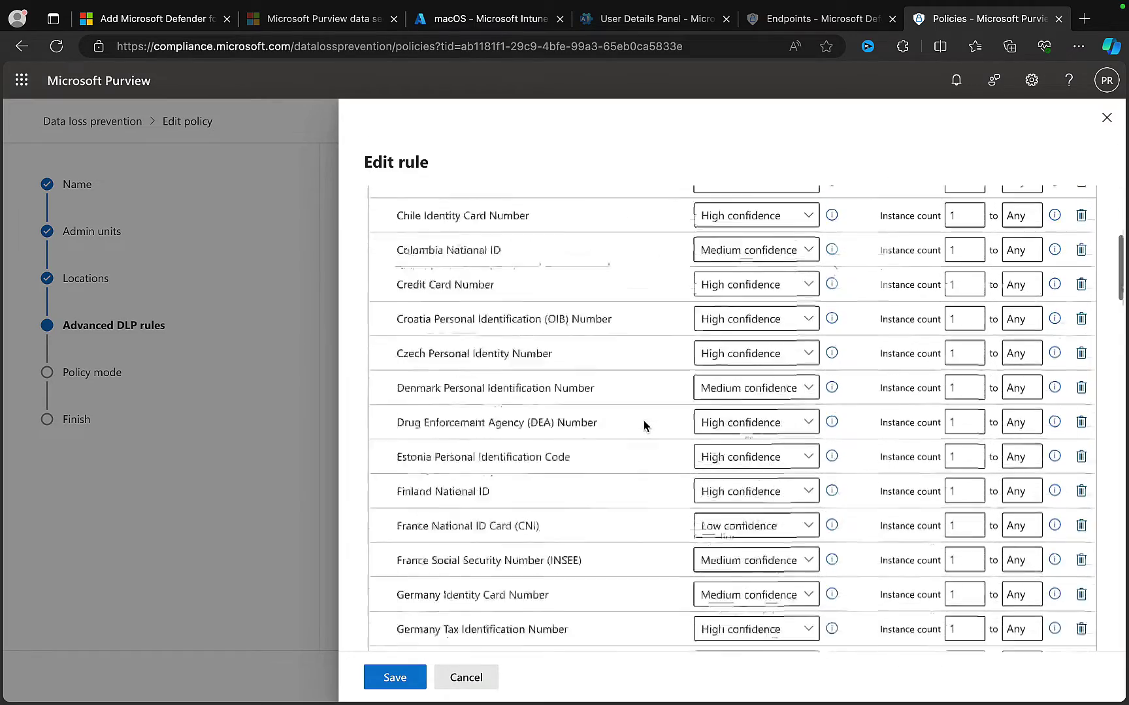
scroll(645, 426, "down", 20)
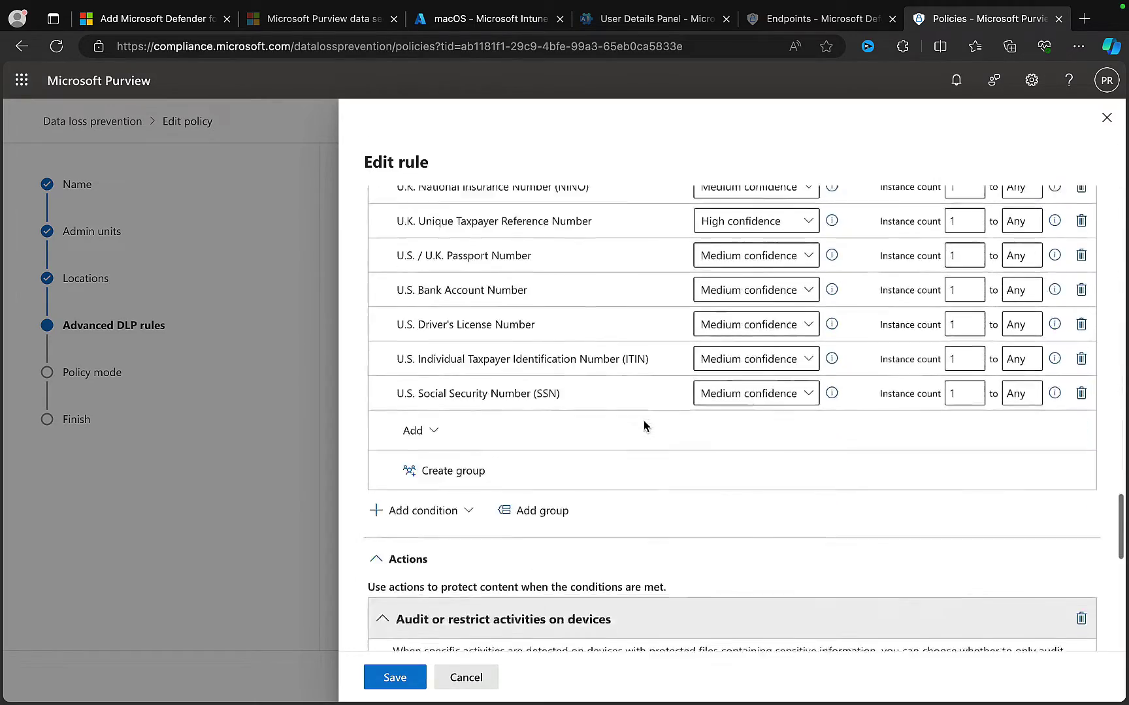
scroll(644, 426, "up", 15)
scroll(644, 426, "down", 17)
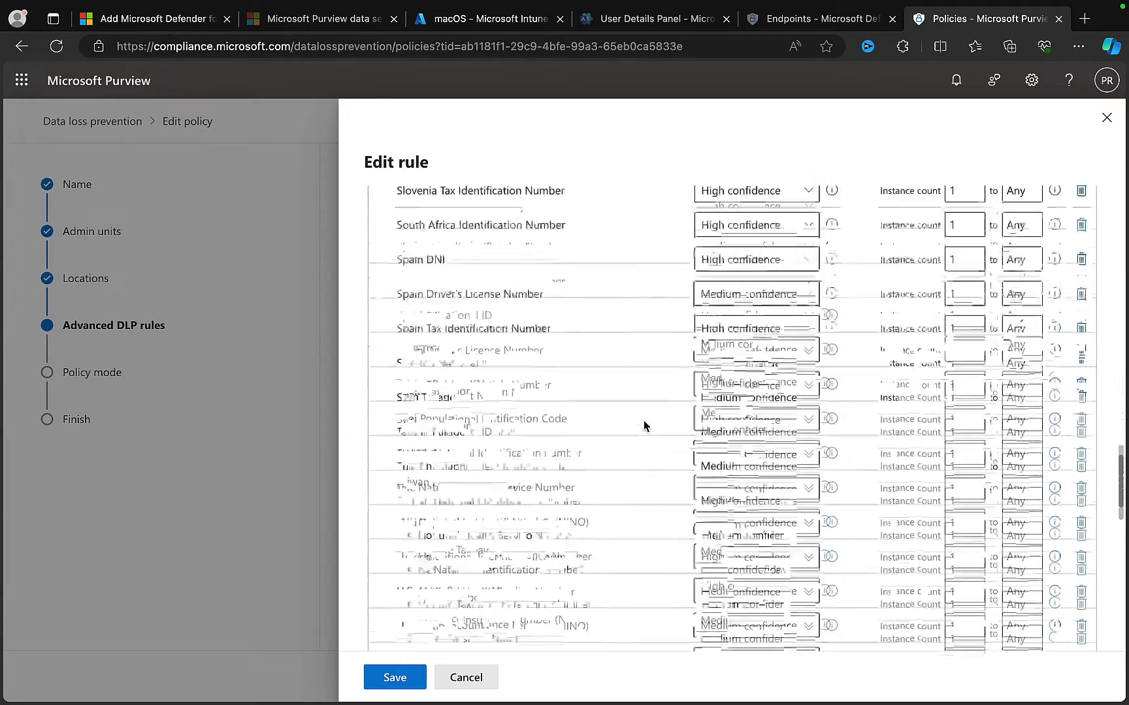
scroll(644, 426, "down", 4)
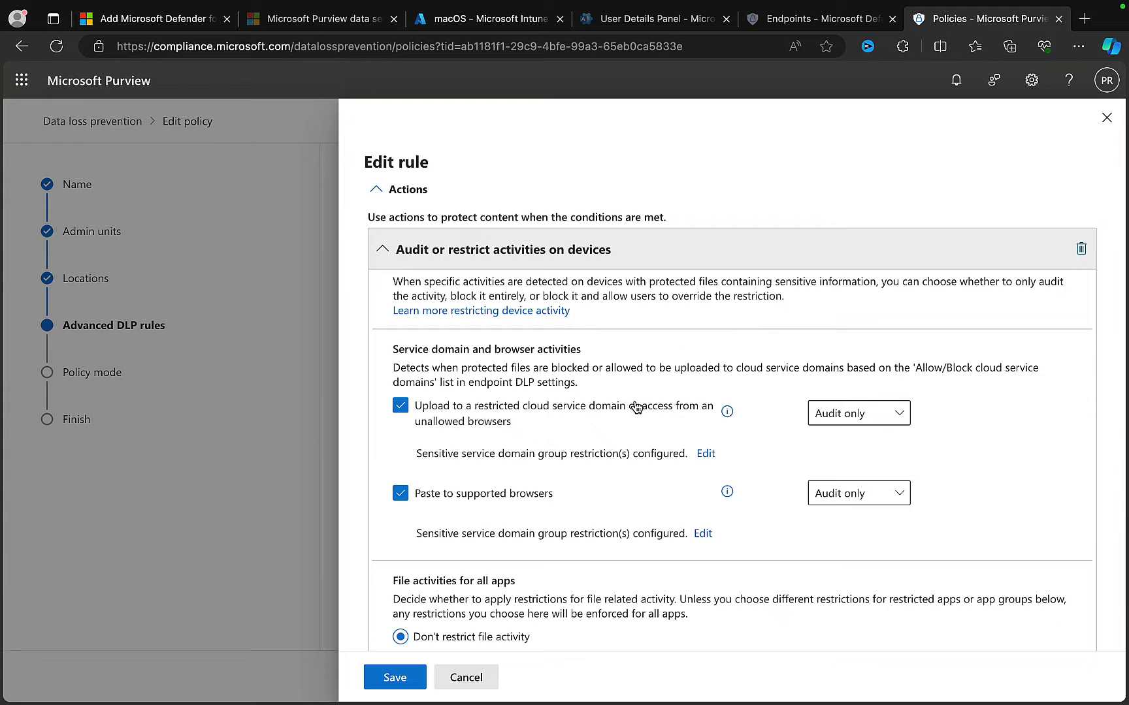
Examine the rule's device activity actions, upload restriction options, notifications and incident reports, and leave the rule and policy without saving
scroll(639, 415, "down", 1)
scroll(639, 416, "up", 1)
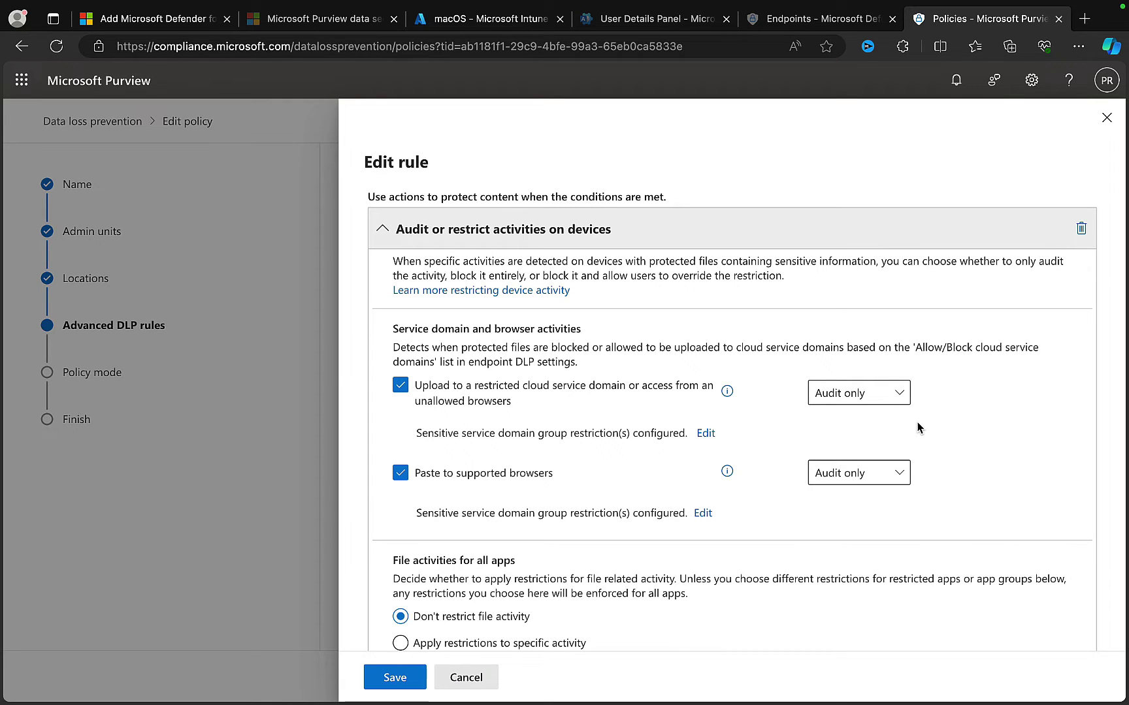
left_click(894, 394)
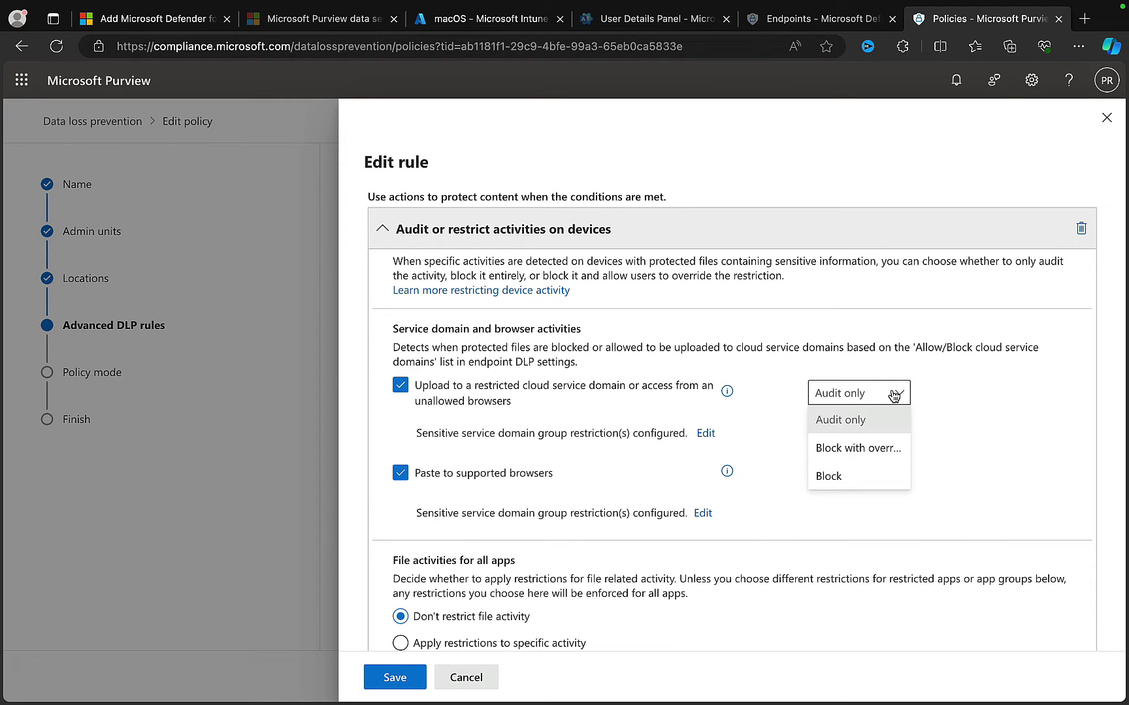
left_click(982, 428)
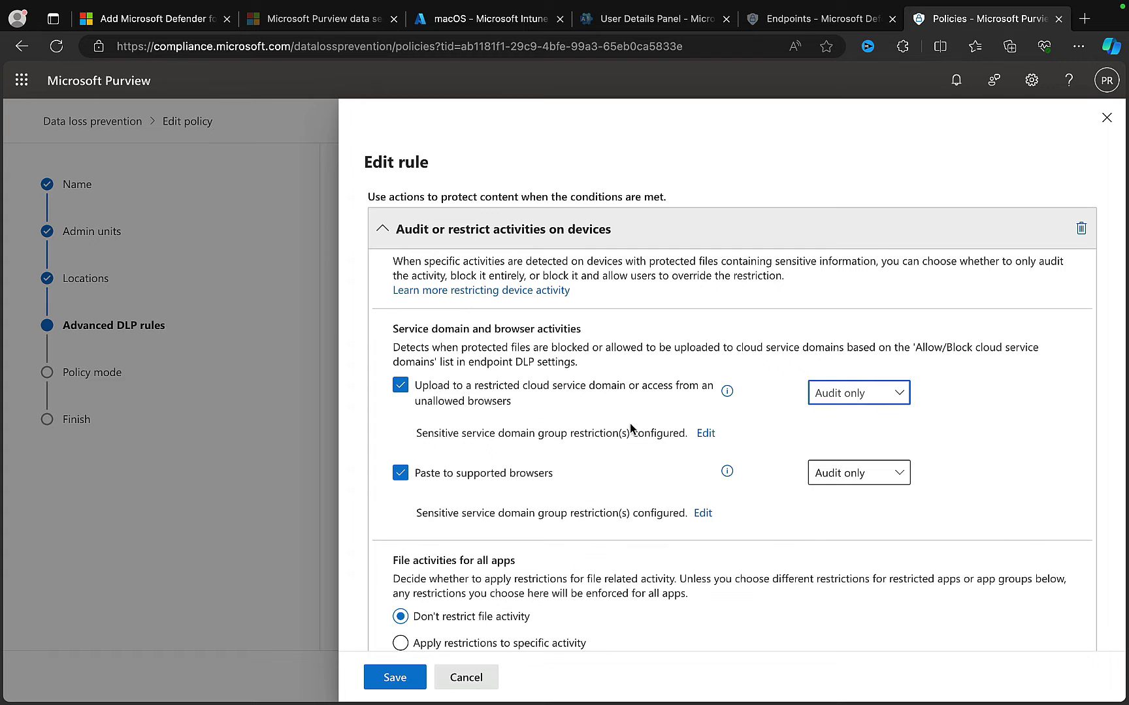
scroll(612, 484, "down", 2)
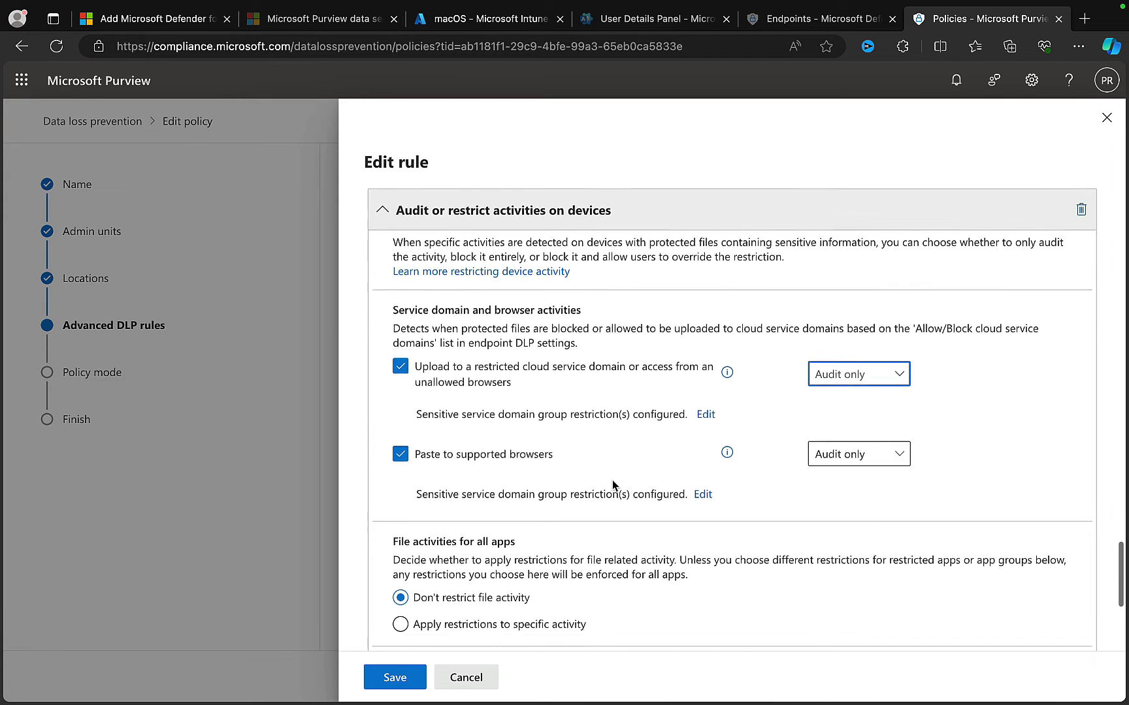
scroll(613, 483, "down", 3)
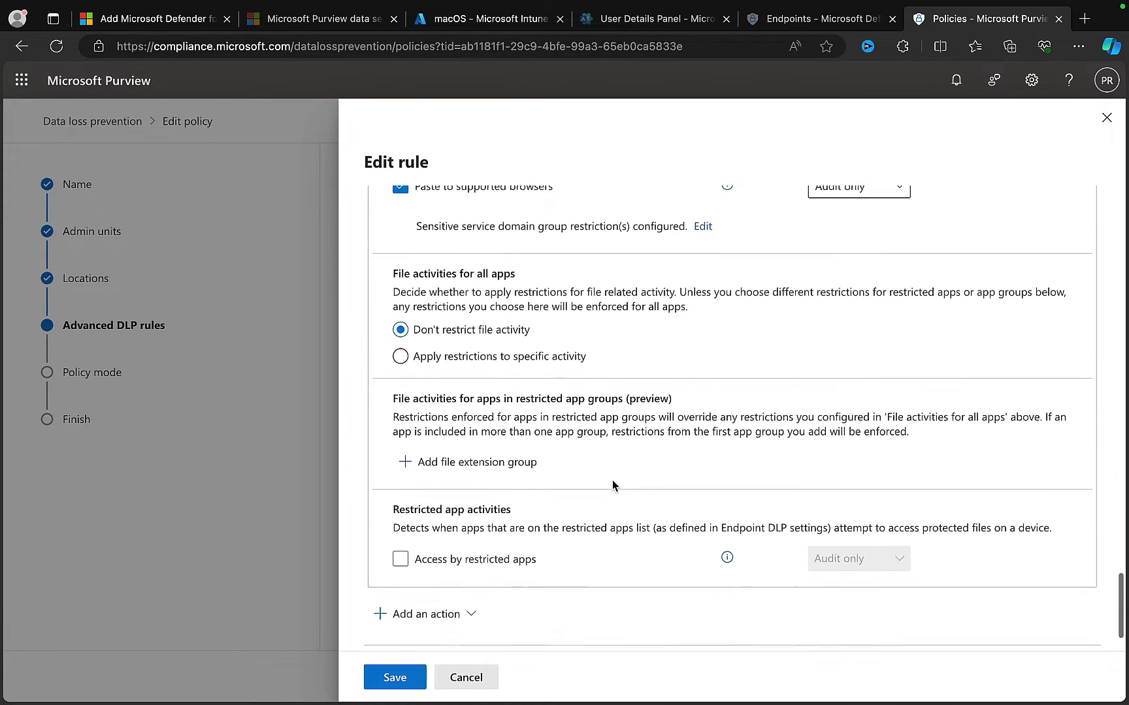
scroll(612, 483, "down", 7)
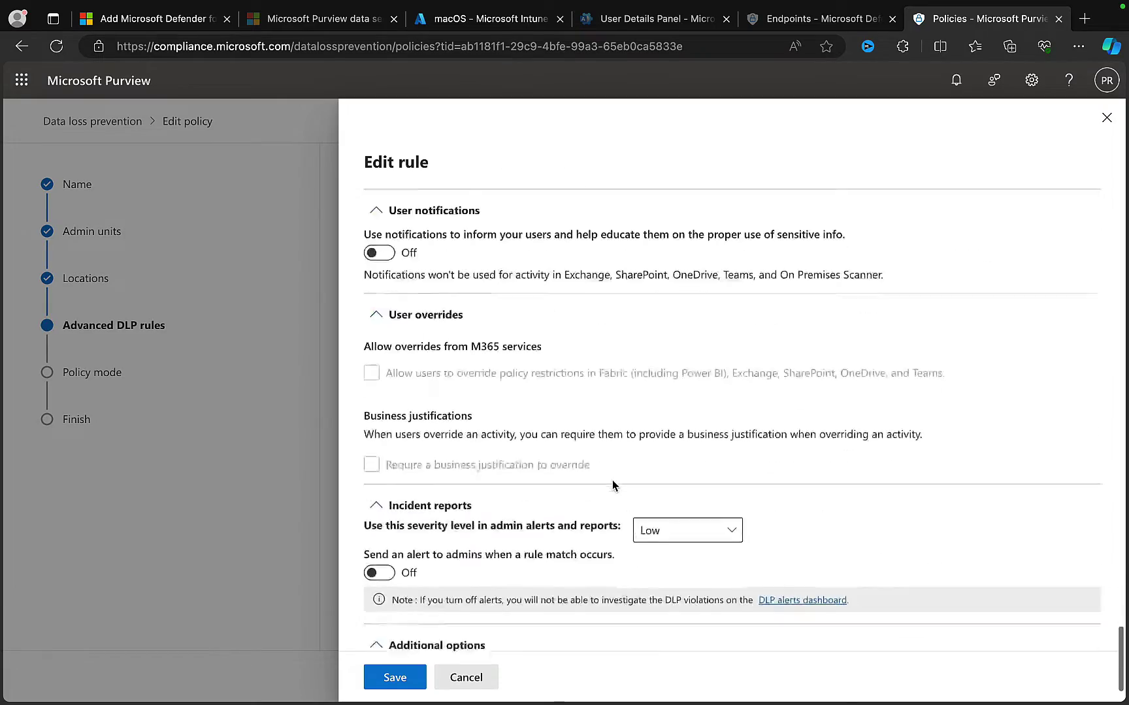
scroll(613, 483, "up", 10)
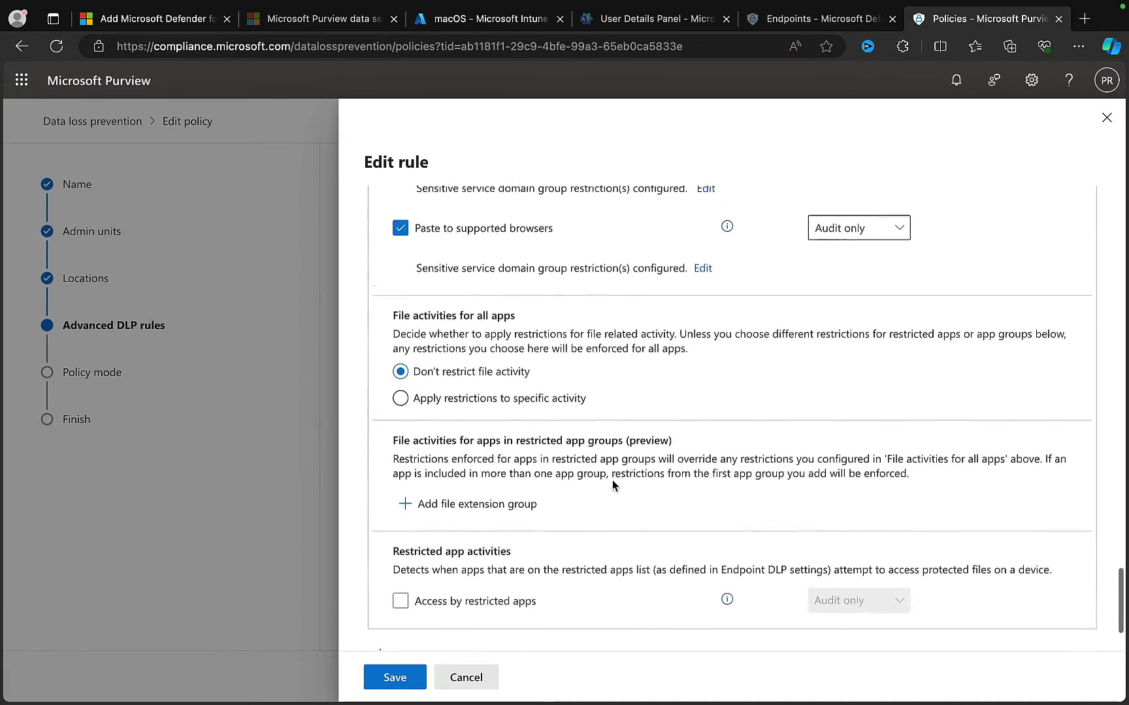
scroll(612, 483, "up", 5)
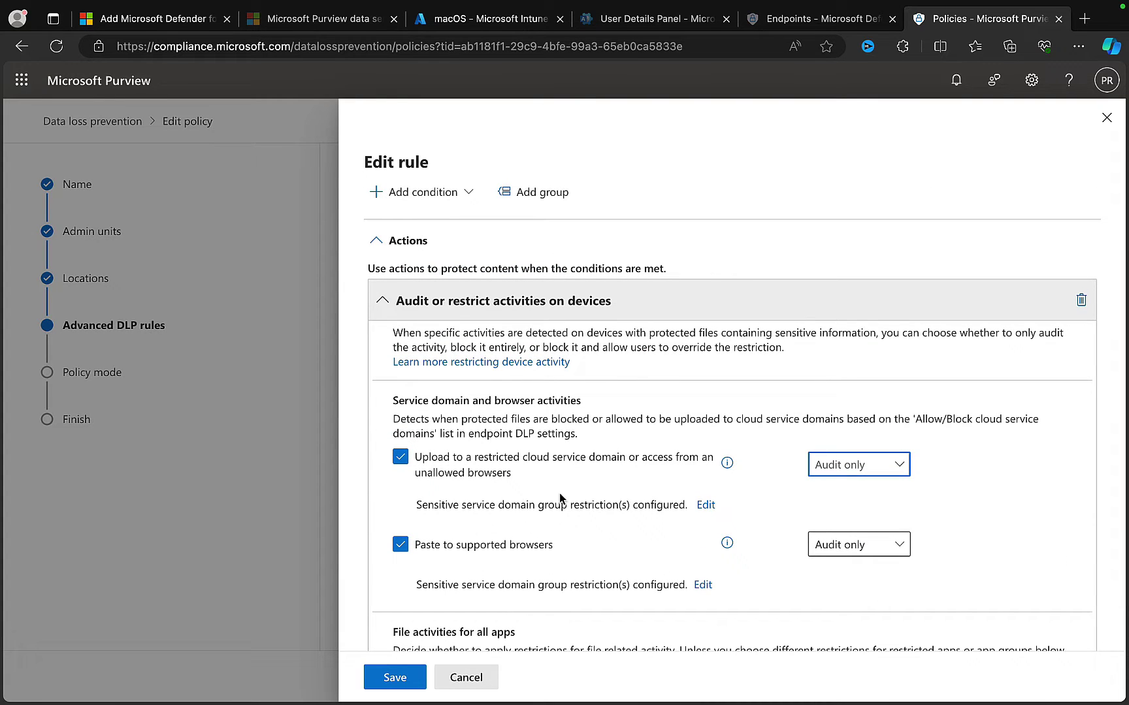
left_click(468, 678)
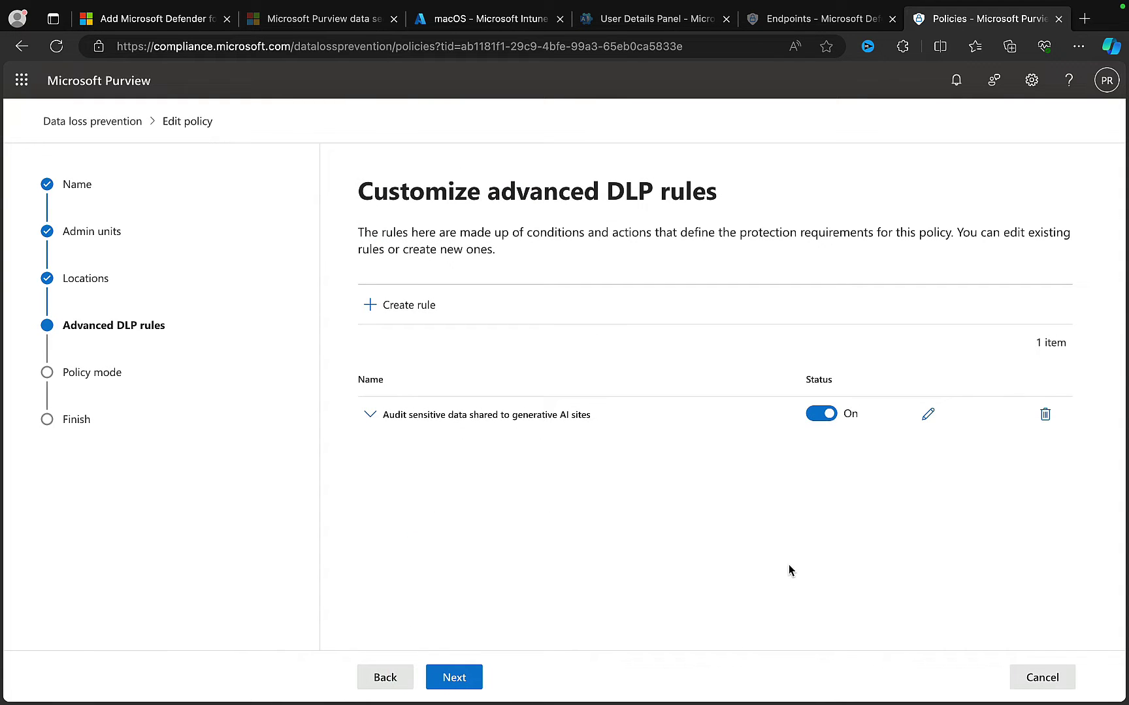
left_click(1016, 672)
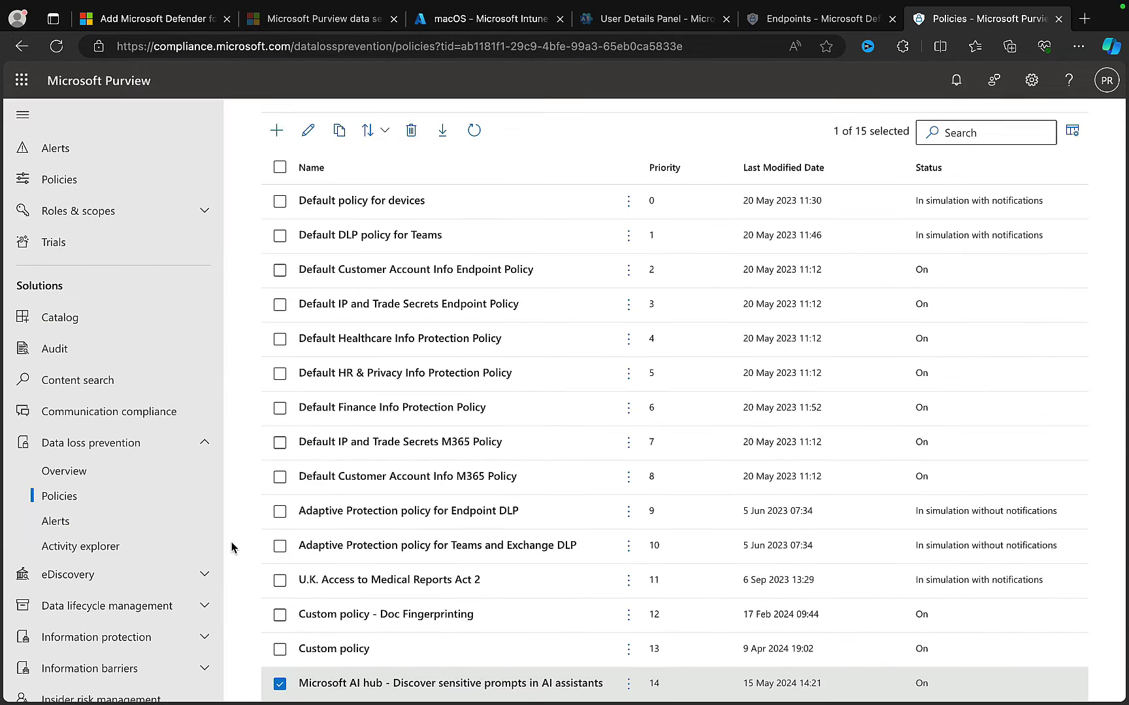
Open the Insider risk management policies, widen the policy name column and view the details of Microsoft AI hub - Browsing in AI assistants
scroll(118, 527, "down", 2)
scroll(102, 532, "down", 1)
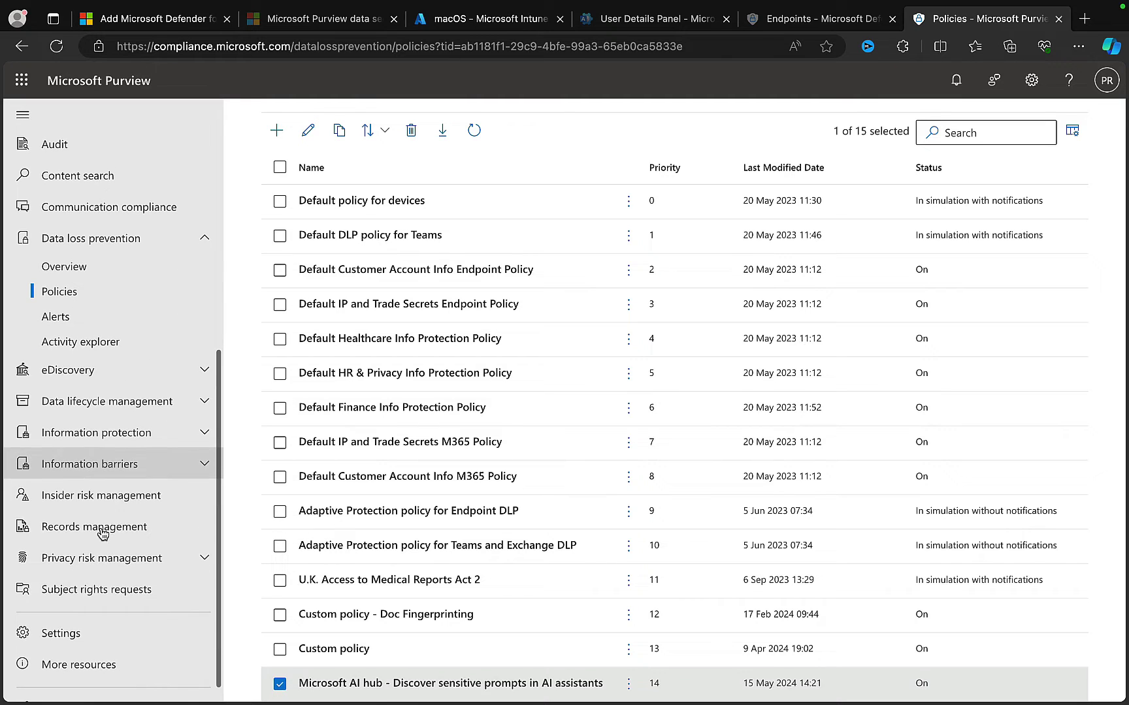
left_click(116, 495)
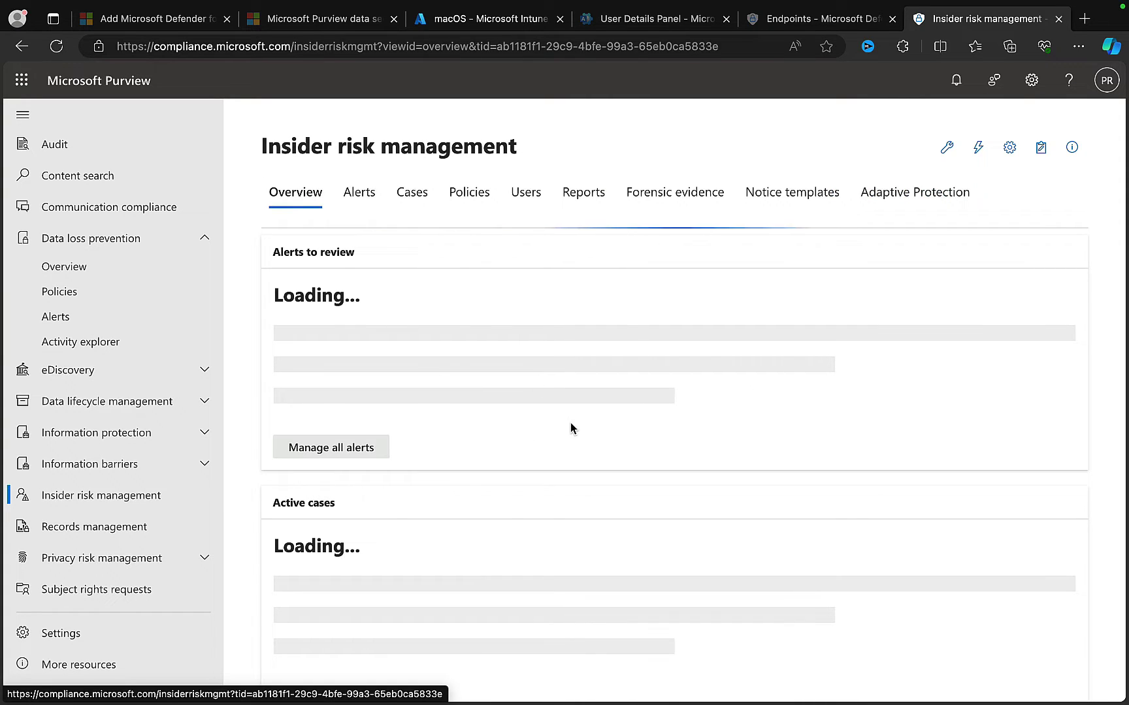
left_click(471, 196)
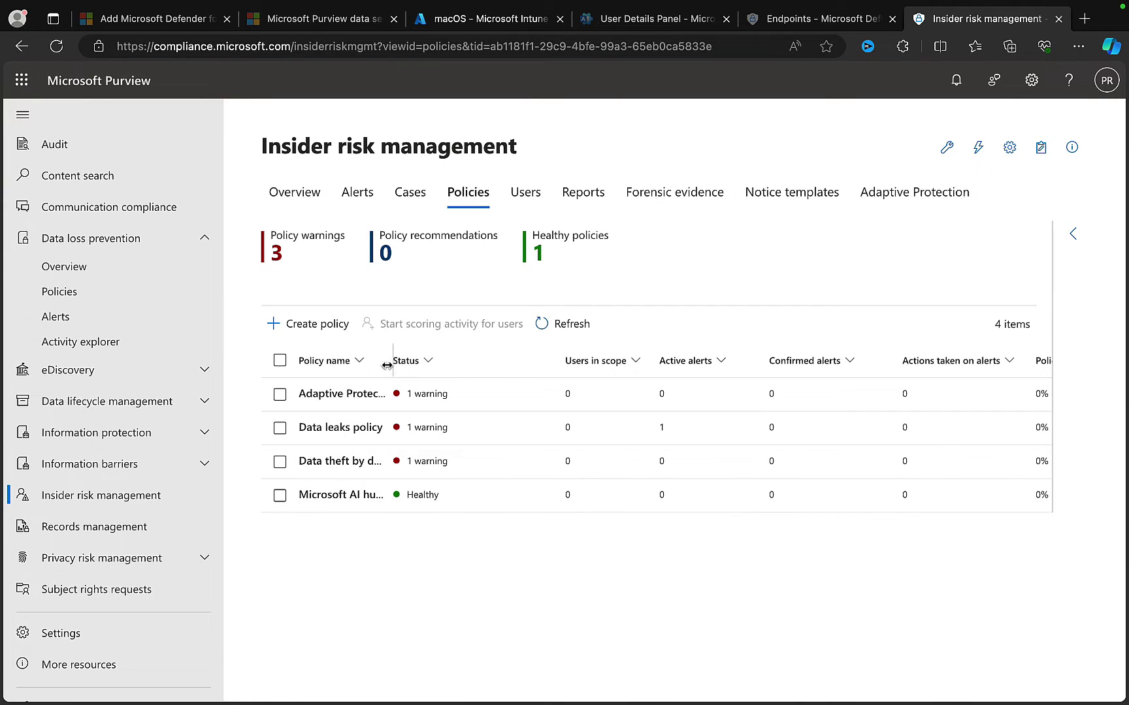
left_click_drag(387, 366, 541, 366)
left_click(388, 500)
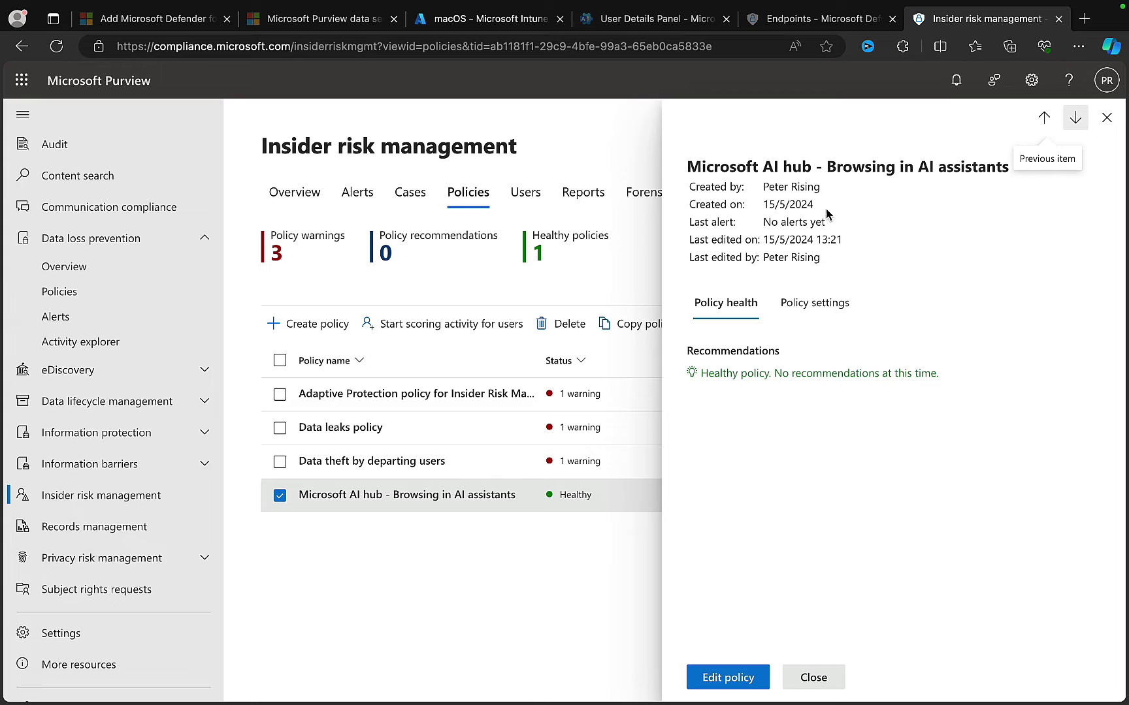
Open the policy Microsoft AI hub - Browsing in AI assistants for editing and review the Risky browser usage (preview) template's prerequisites and detected activities
left_click(728, 673)
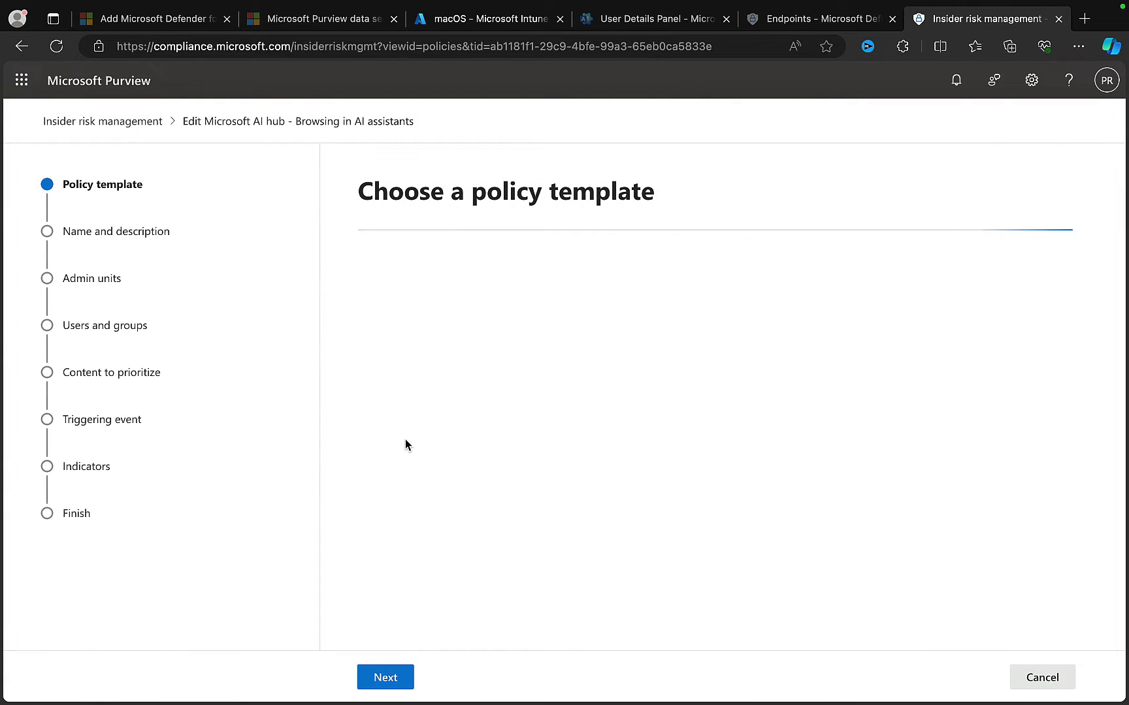
left_click(385, 679)
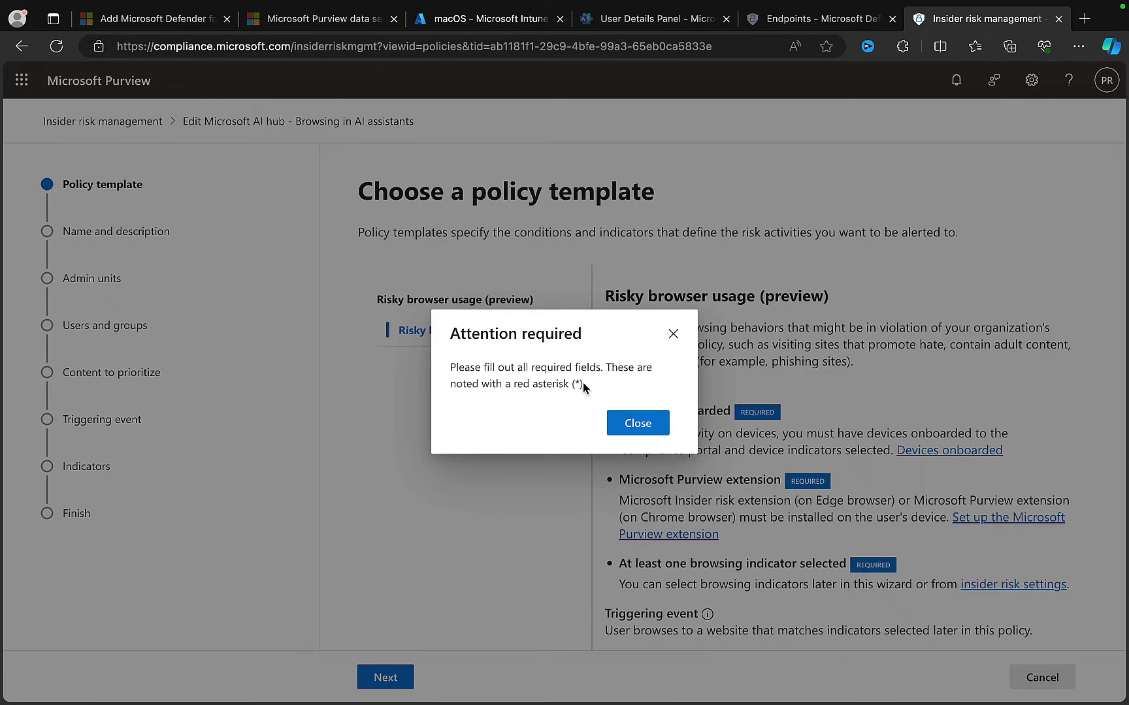
left_click(672, 337)
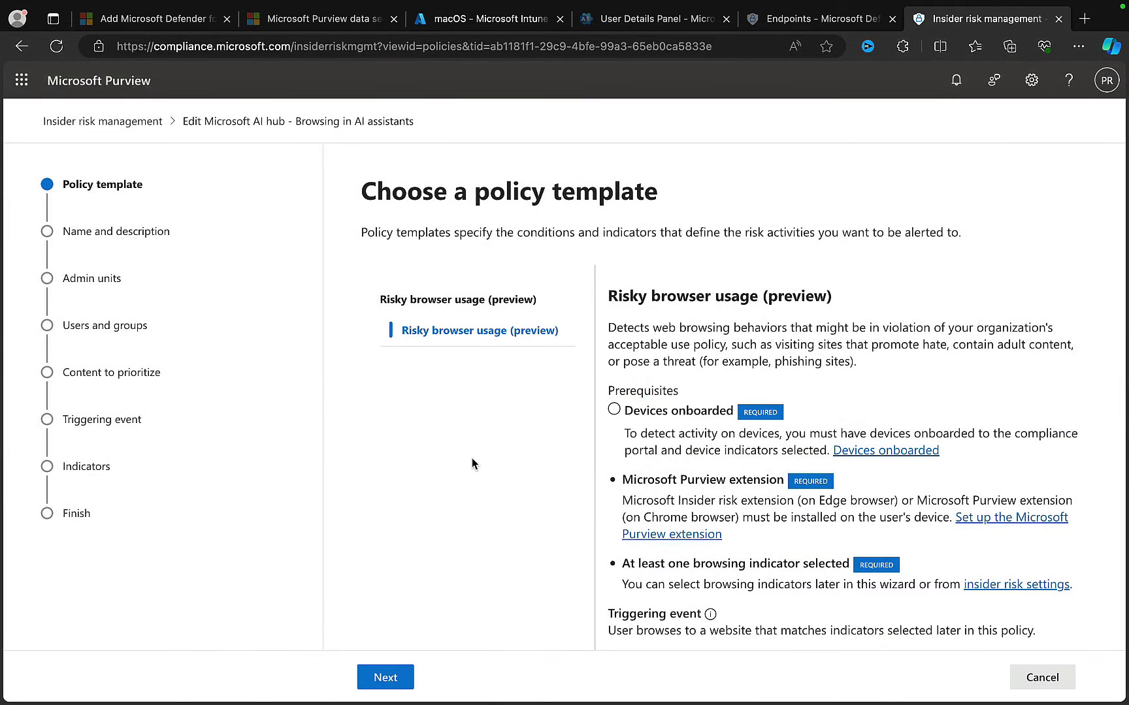
scroll(471, 458, "down", 2)
scroll(472, 462, "up", 2)
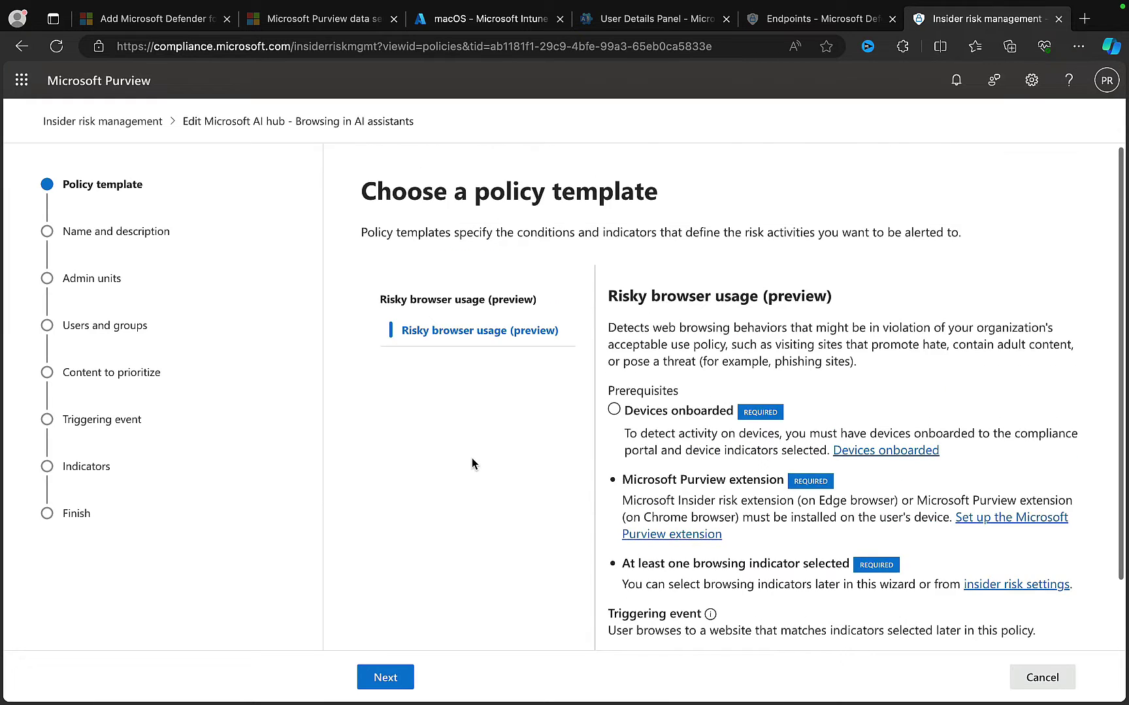
scroll(472, 462, "down", 2)
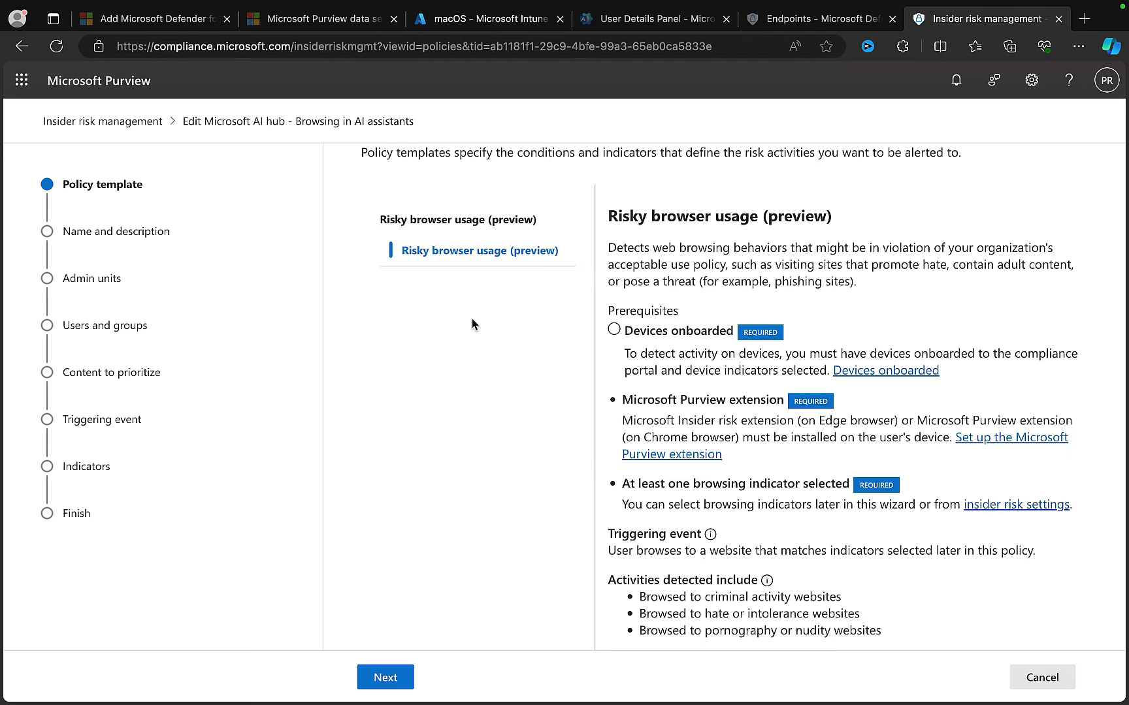
Review the policy's name and description, admin units, users and groups, and content prioritization settings, continuing to the triggering event
left_click(384, 680)
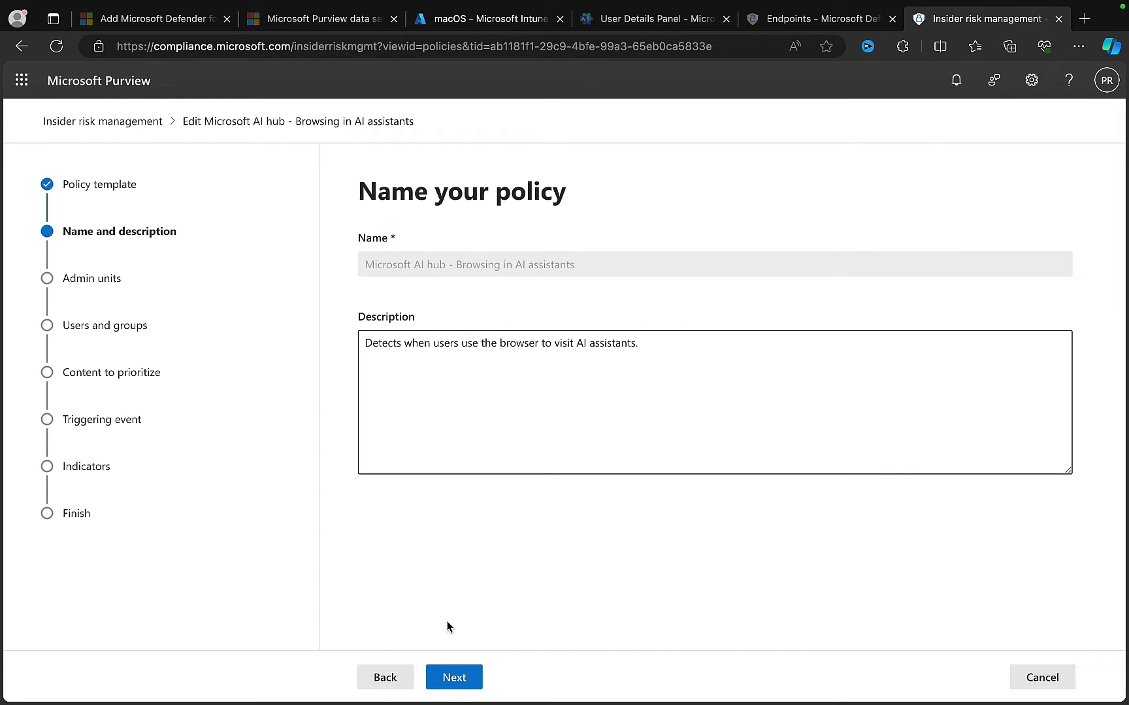
left_click(465, 682)
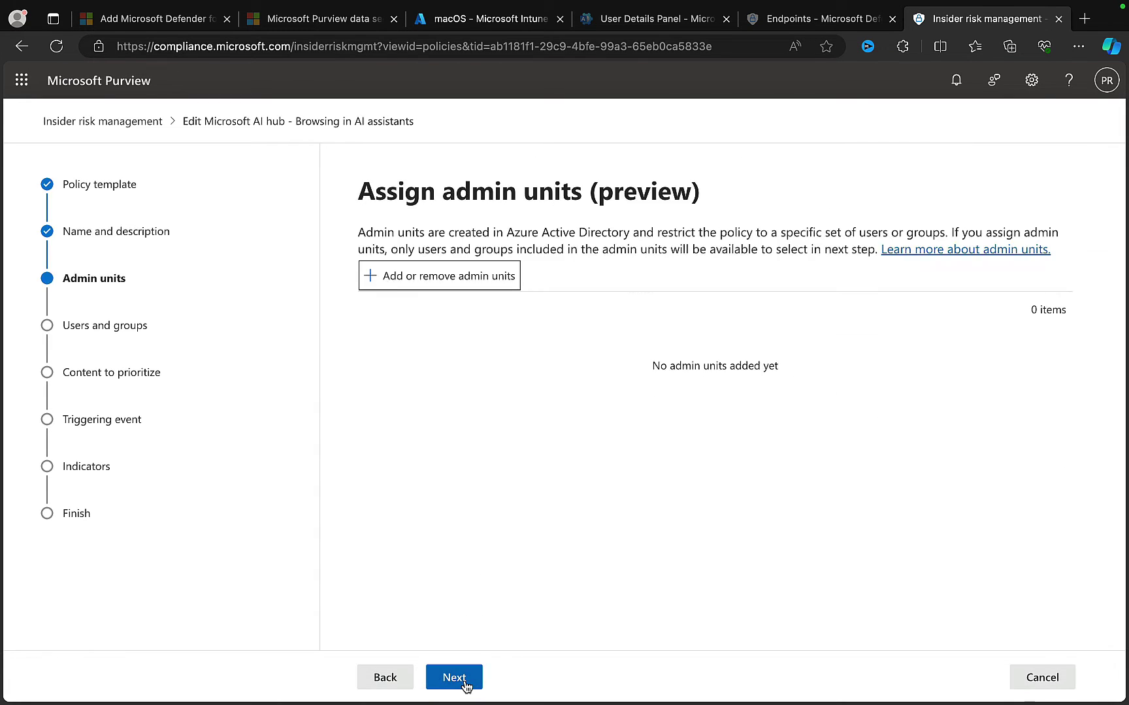
left_click(466, 683)
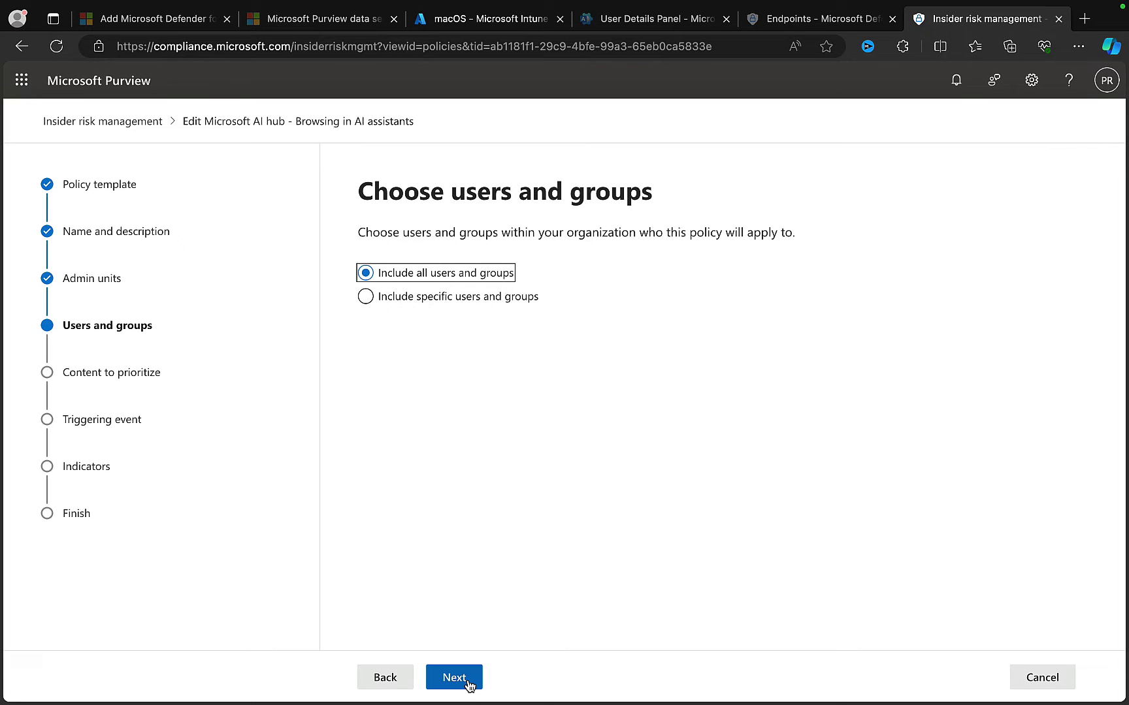
left_click(467, 683)
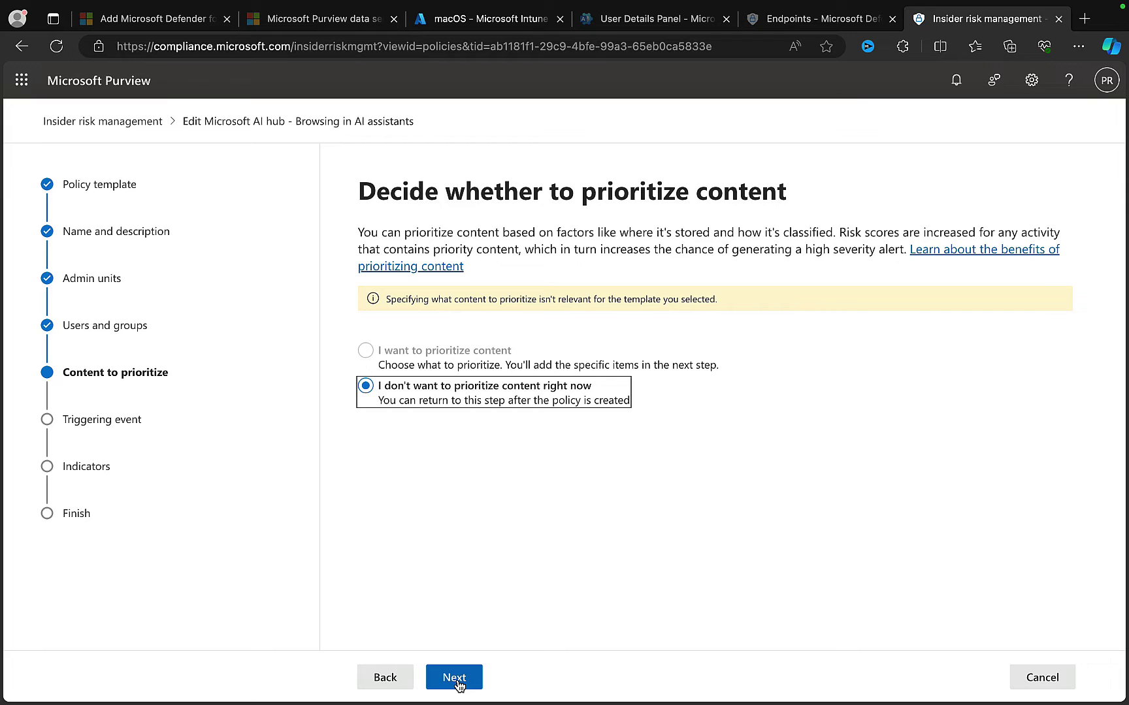
left_click(457, 682)
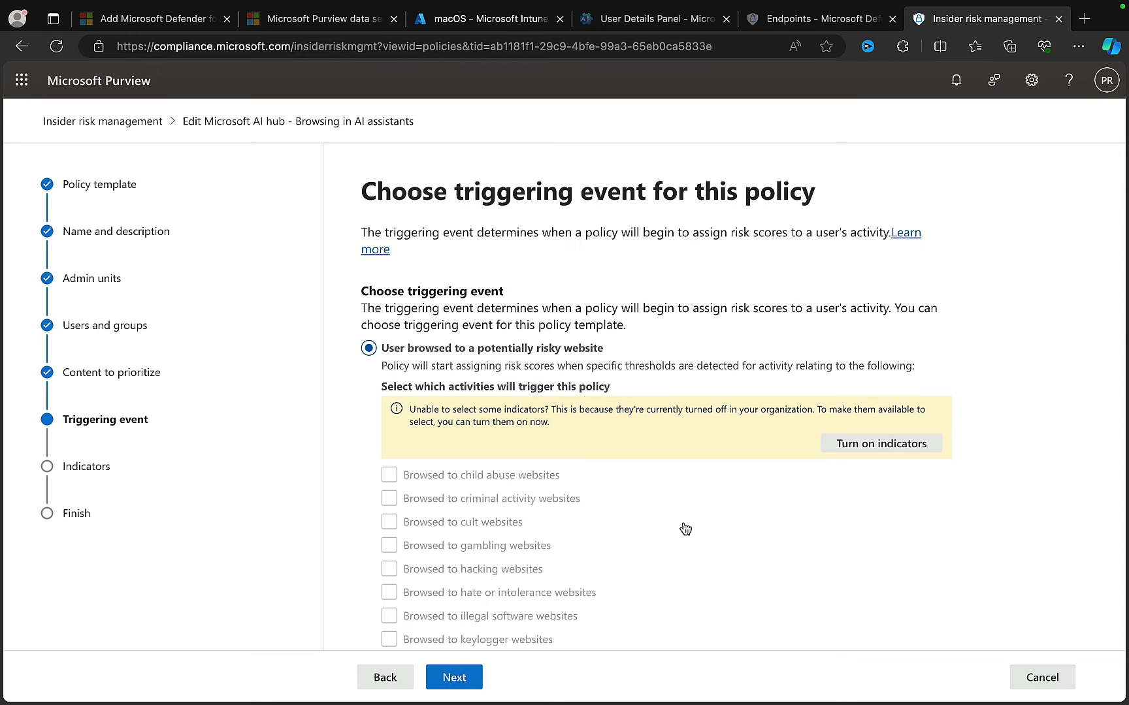
Examine the website activities that trigger the policy and the threshold choice for triggering events, continuing to the indicators
scroll(685, 529, "down", 1)
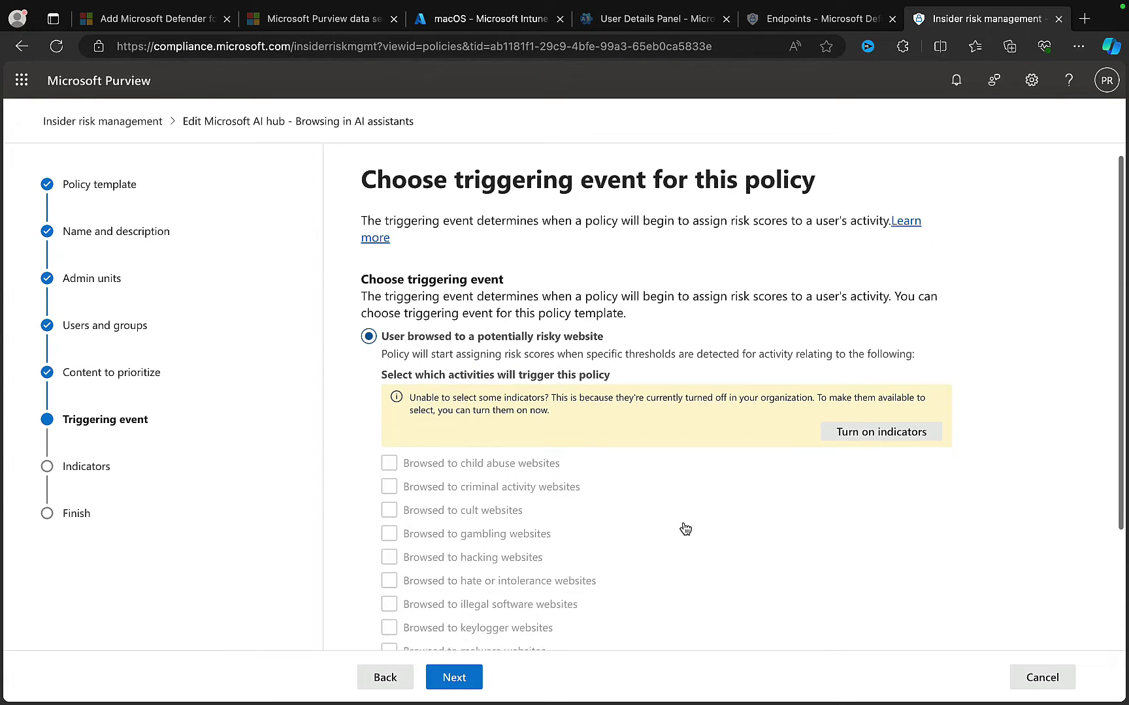
scroll(685, 529, "down", 3)
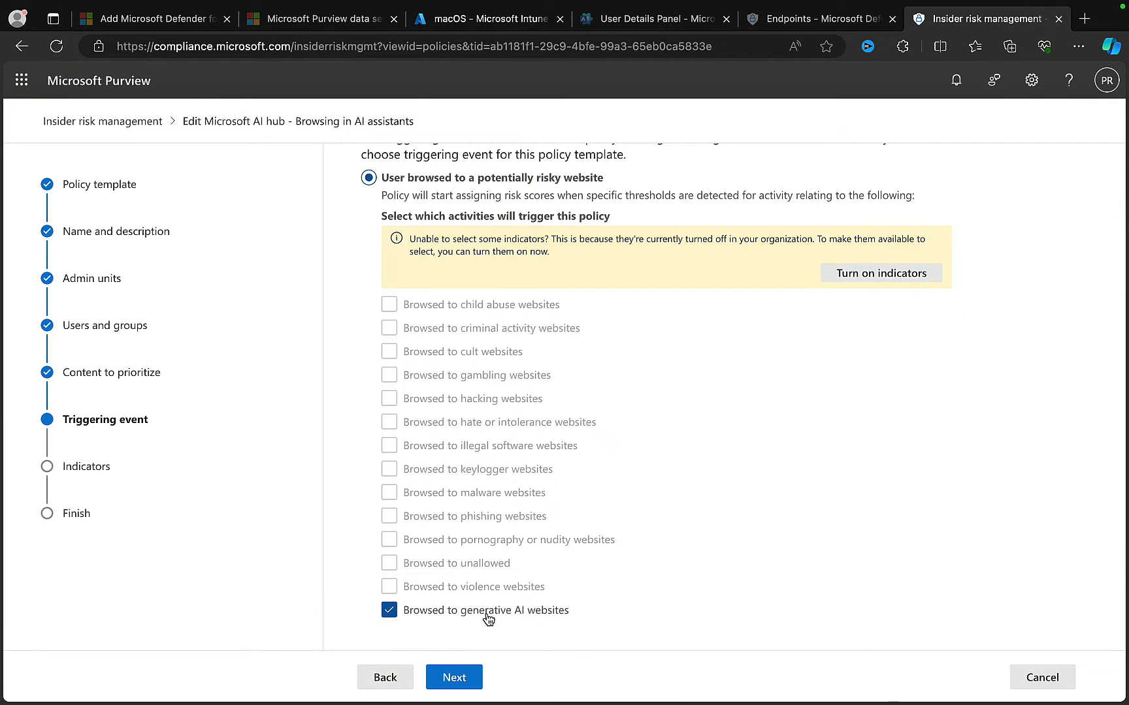
left_click(452, 676)
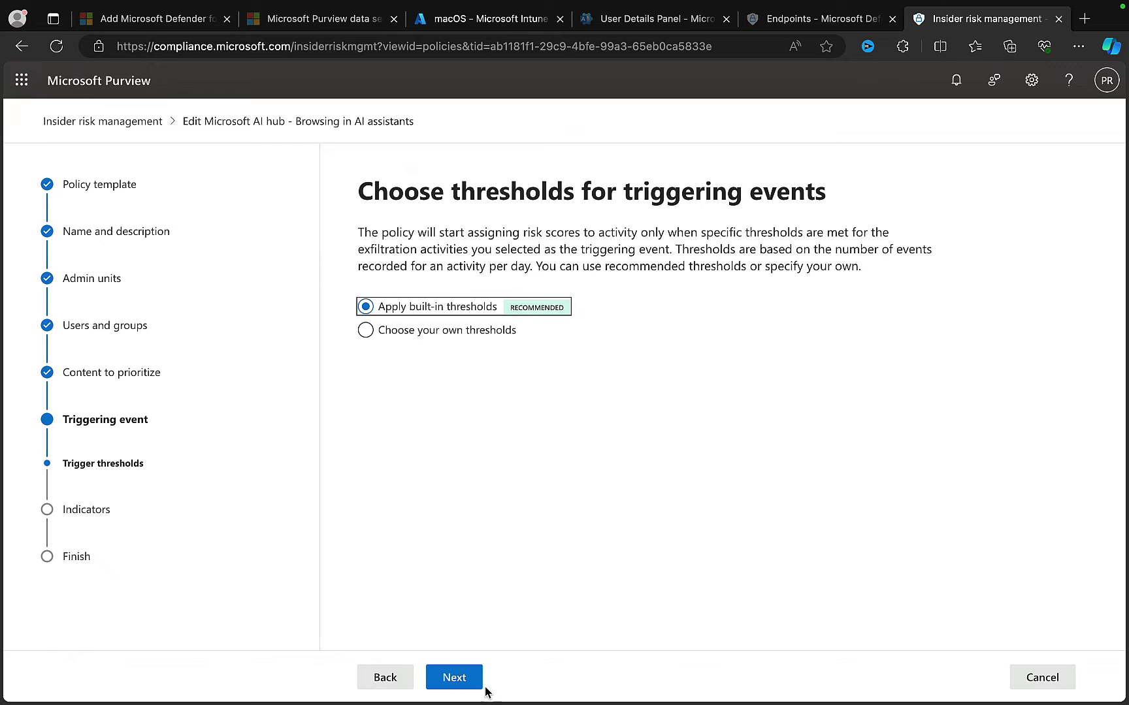
left_click(457, 676)
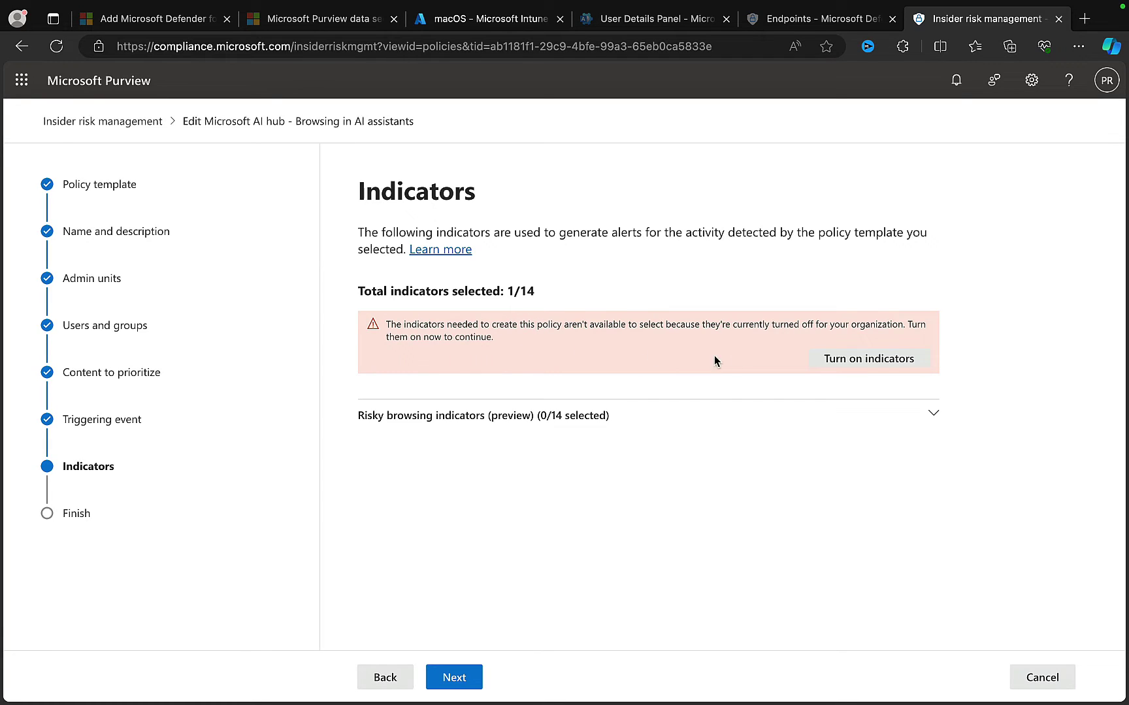
Expand the risky browsing indicators, save the organization-wide indicator selection without changing it, and review the policy's browsing indicators
left_click(927, 418)
left_click(916, 365)
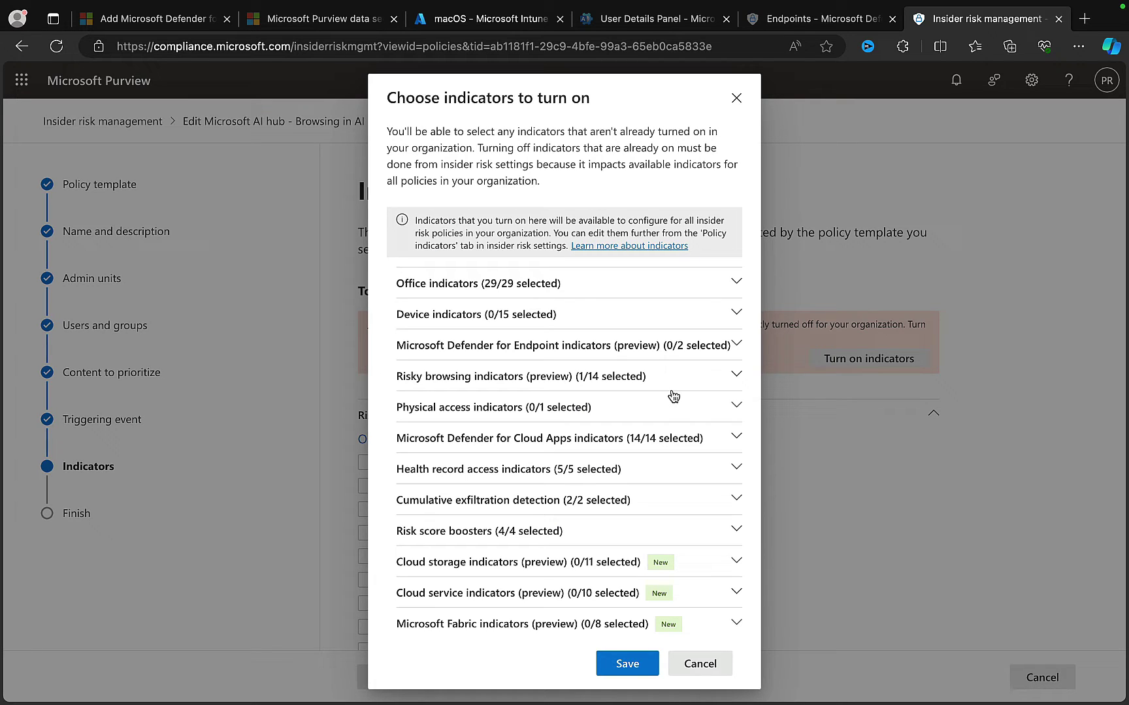
scroll(673, 396, "down", 1)
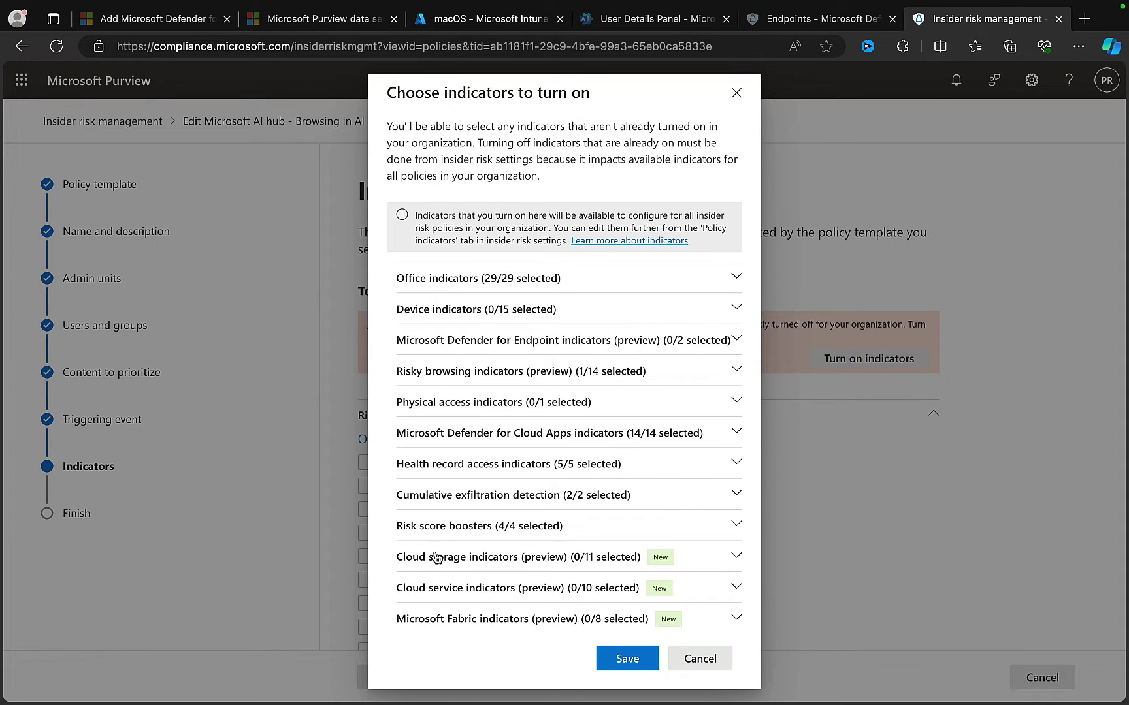
left_click(627, 659)
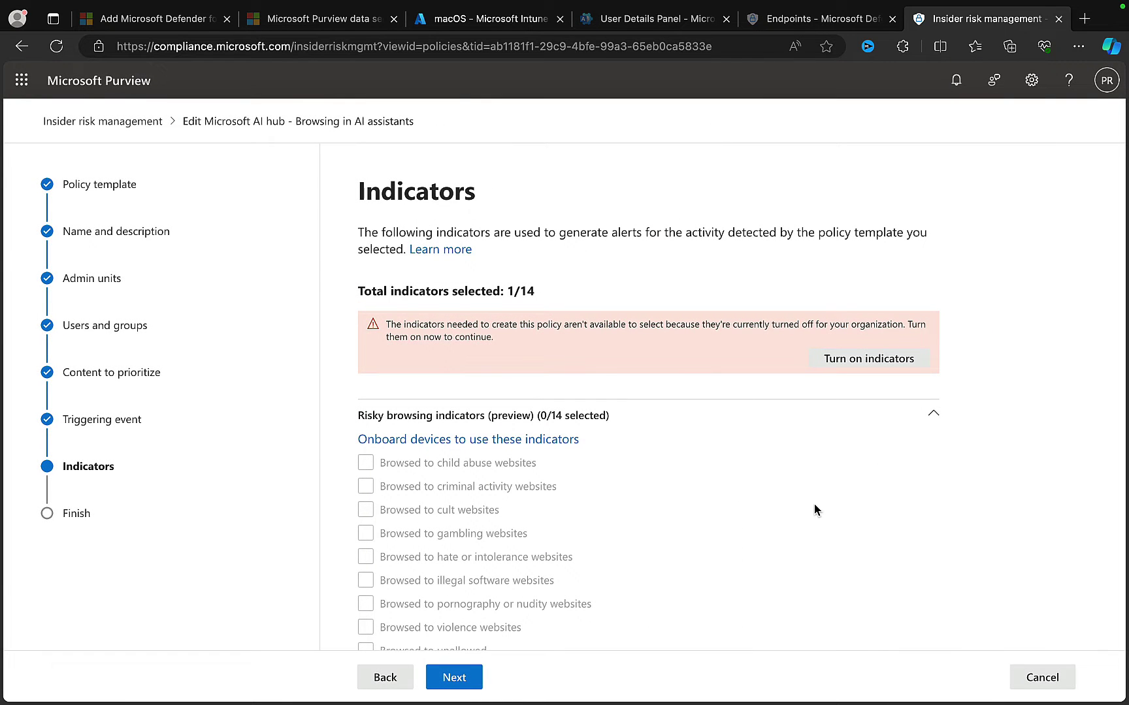
scroll(814, 505, "down", 3)
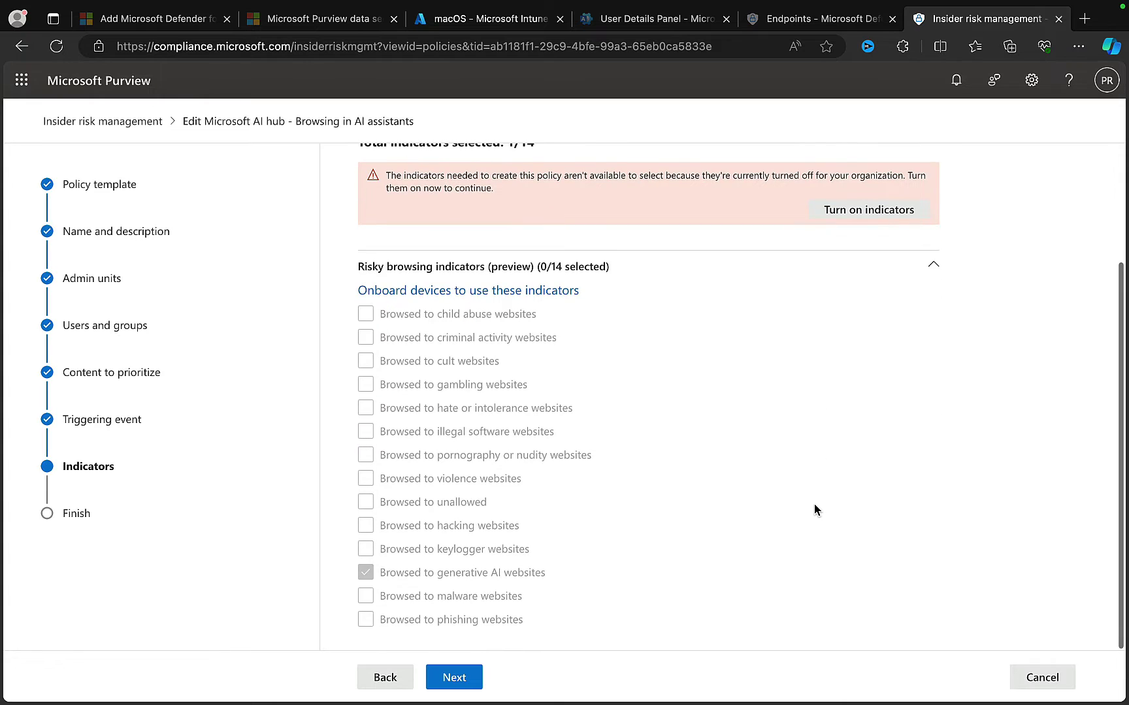
scroll(814, 505, "up", 3)
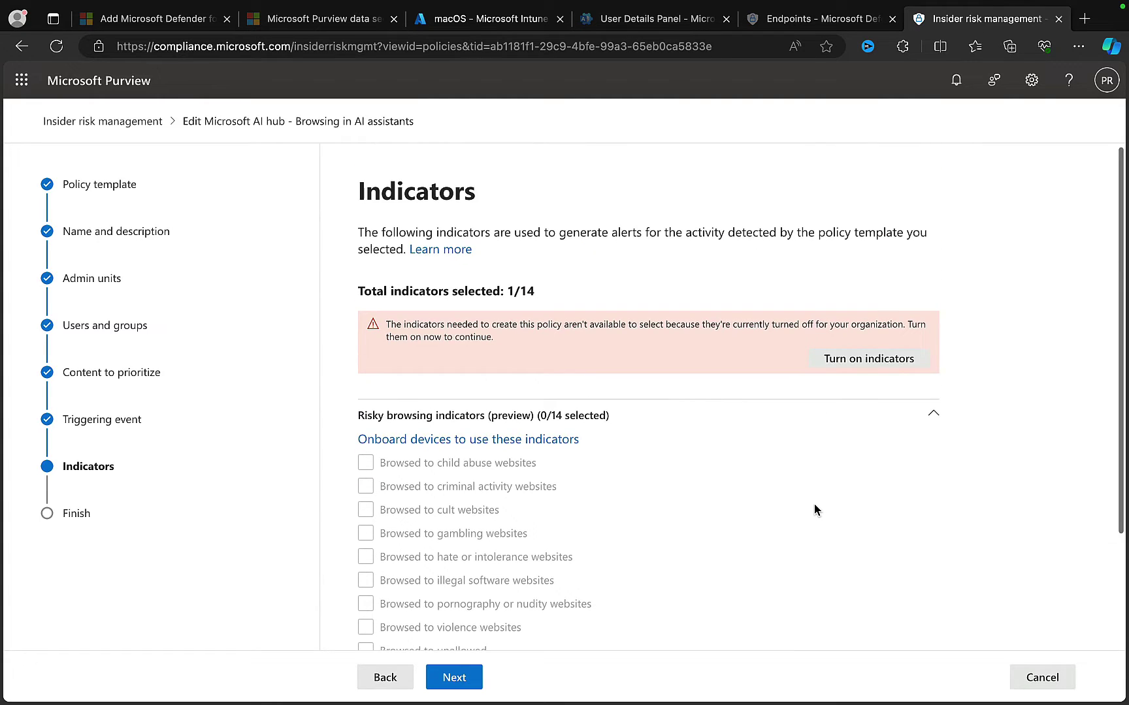
Examine the Office, Device and Microsoft Defender for Endpoint categories among the indicators to turn on, and close the selection without saving
left_click(857, 364)
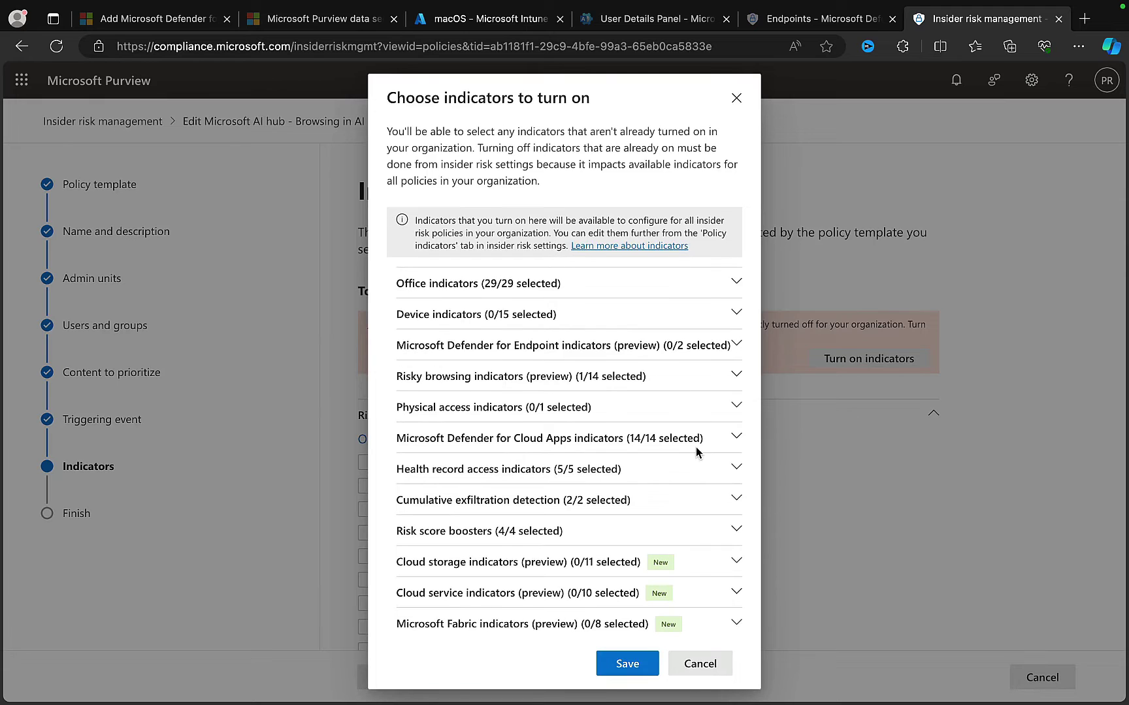
left_click(733, 282)
left_click(734, 285)
left_click(734, 317)
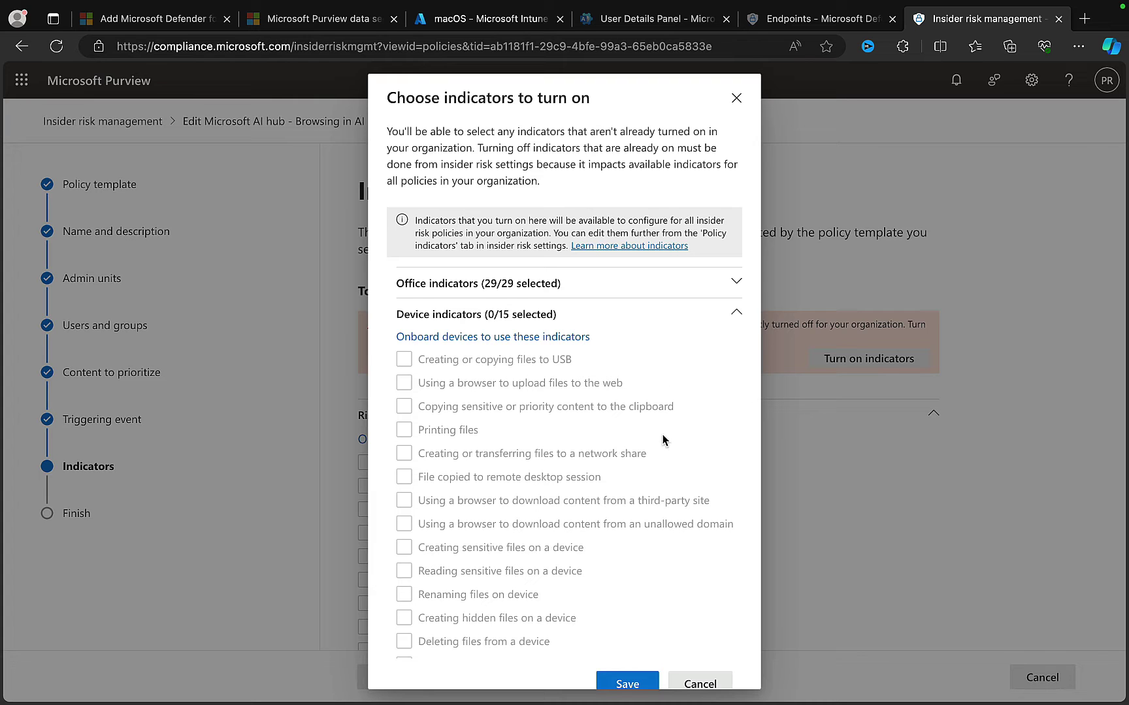
scroll(663, 440, "down", 3)
scroll(663, 440, "up", 1)
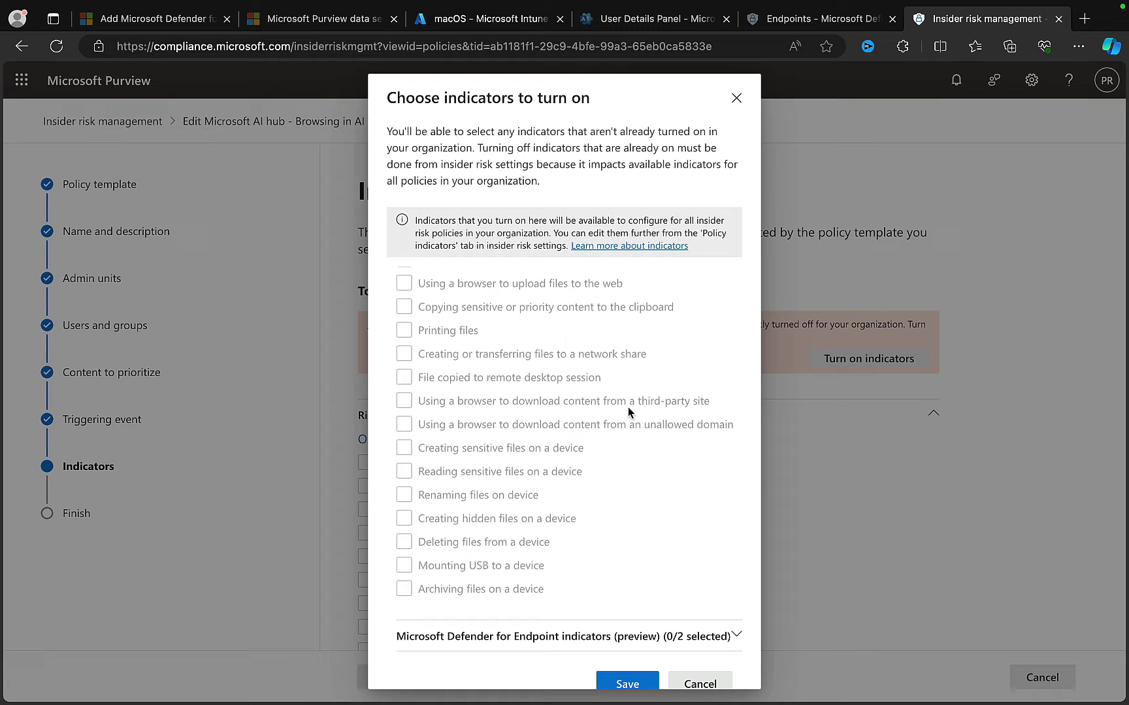
scroll(638, 509, "down", 3)
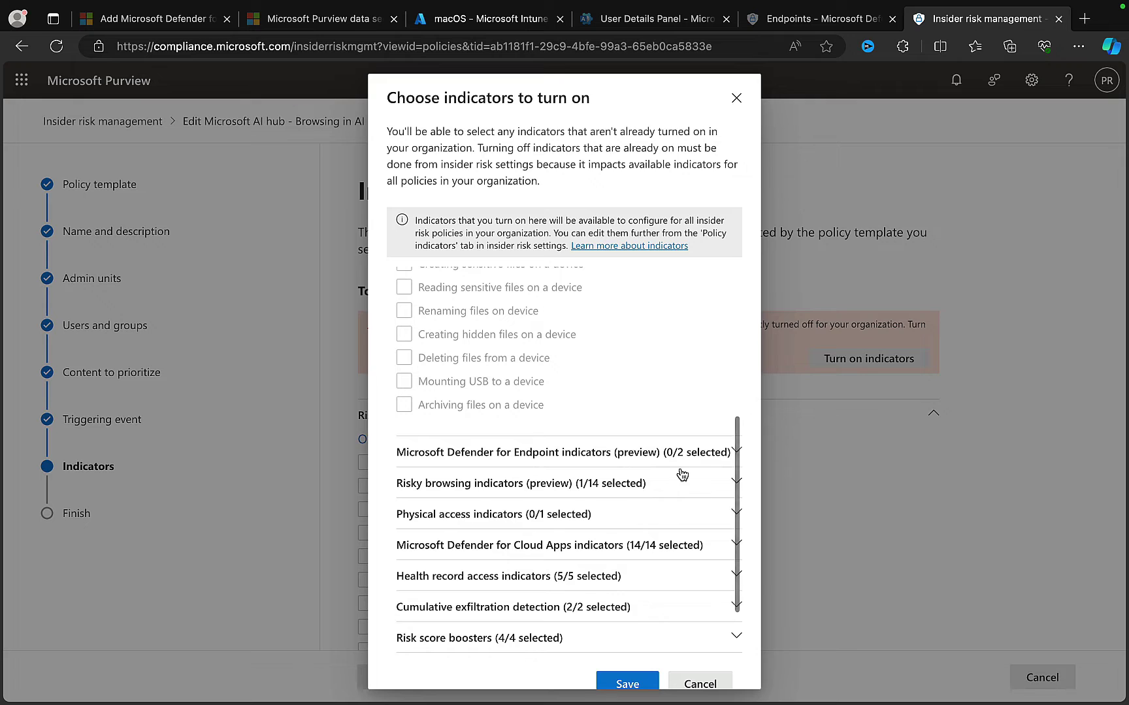
left_click(734, 452)
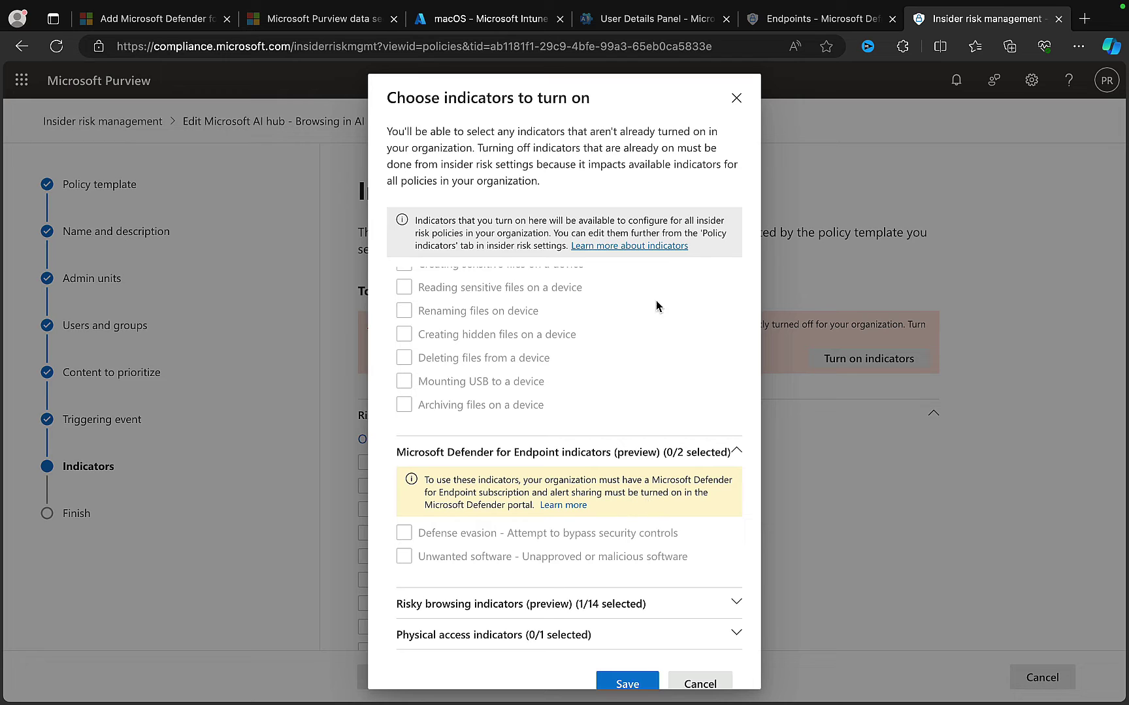
left_click(736, 97)
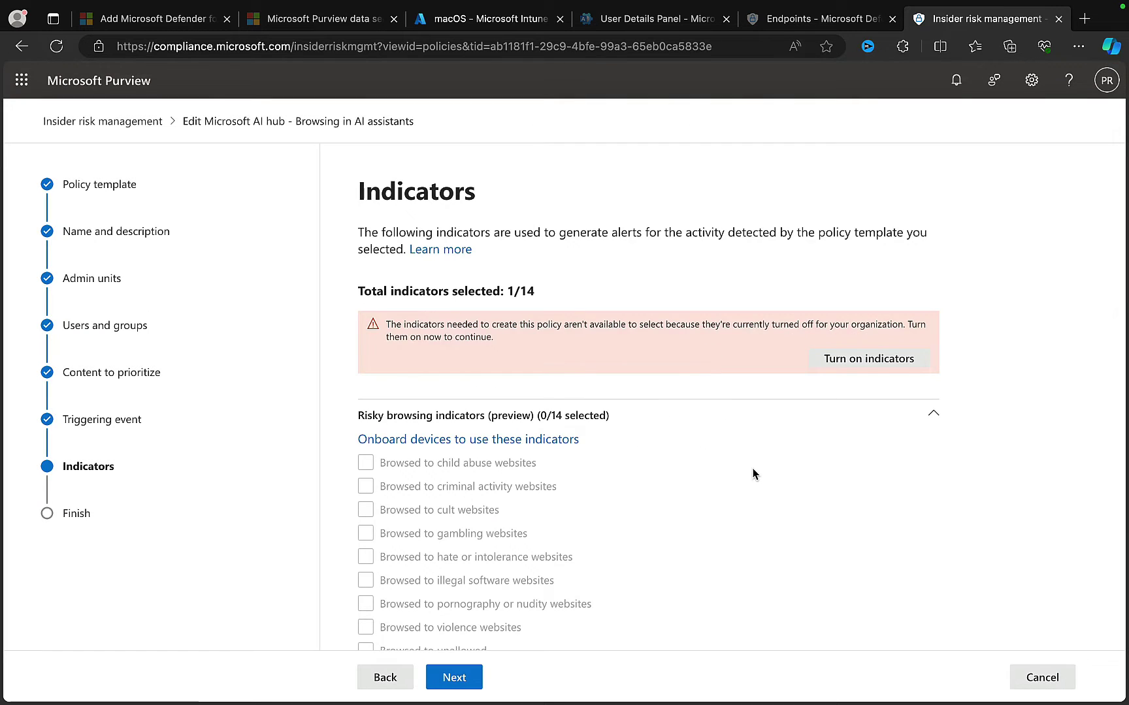
Look over the full list of risky browsing indicators and cancel the policy edit without saving
scroll(754, 475, "down", 2)
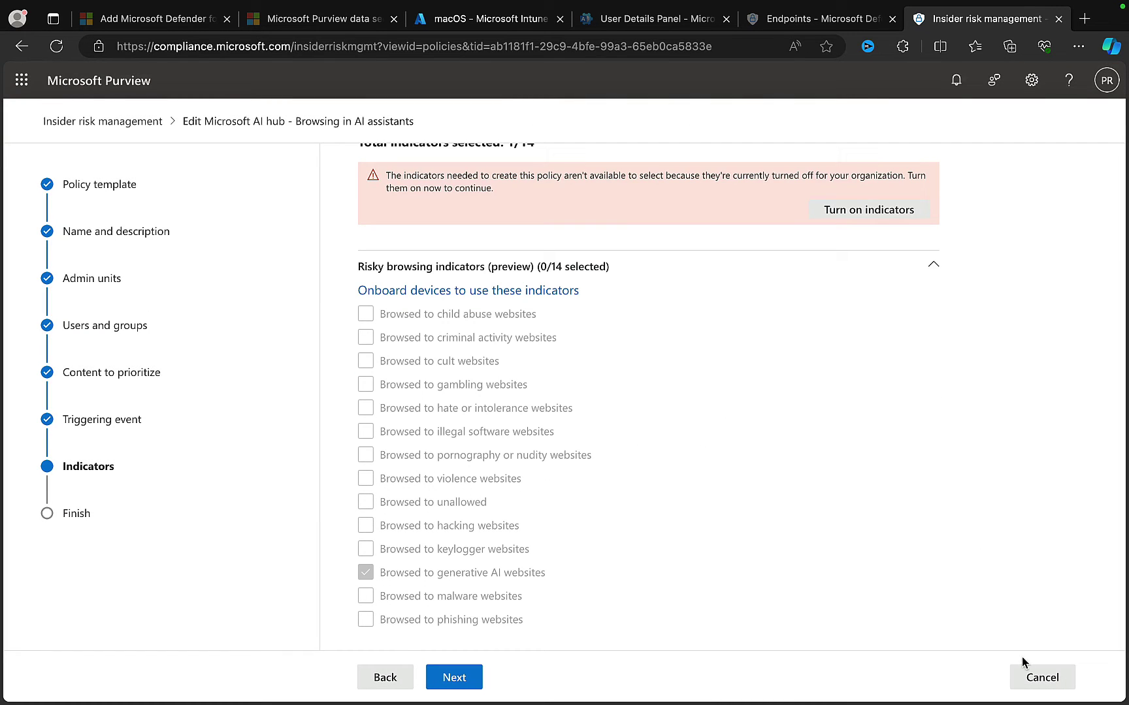
left_click(1028, 678)
left_click(556, 418)
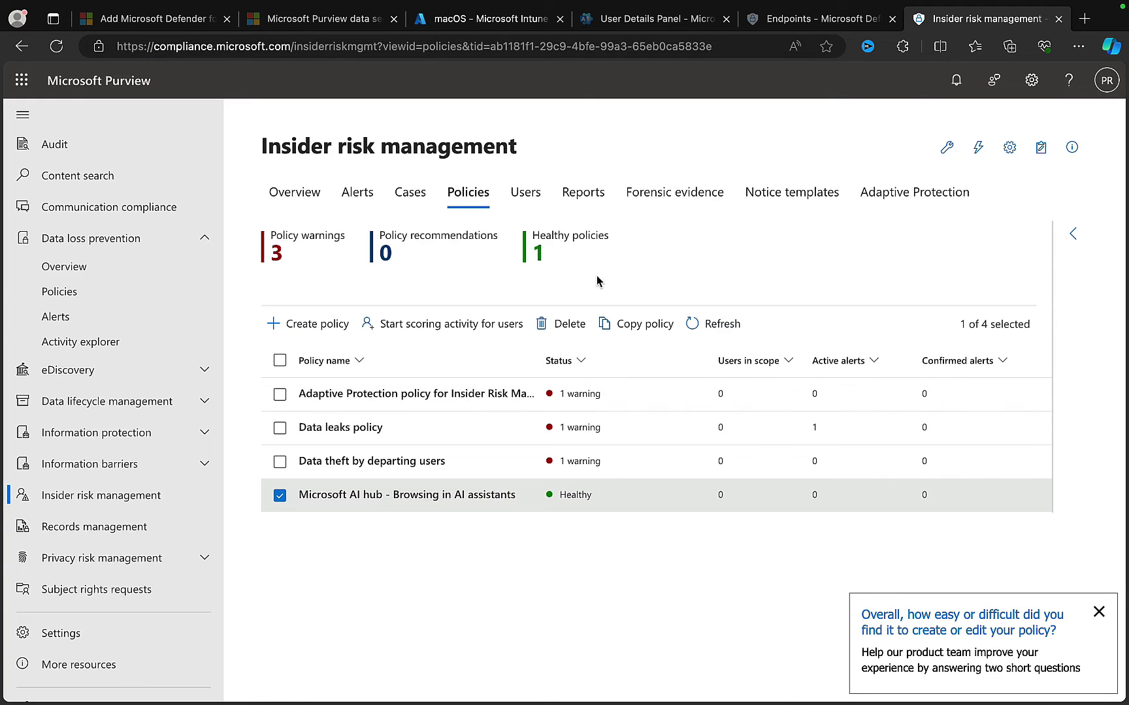
Return to the AI hub (preview) and open its Analytics page
scroll(112, 342, "up", 5)
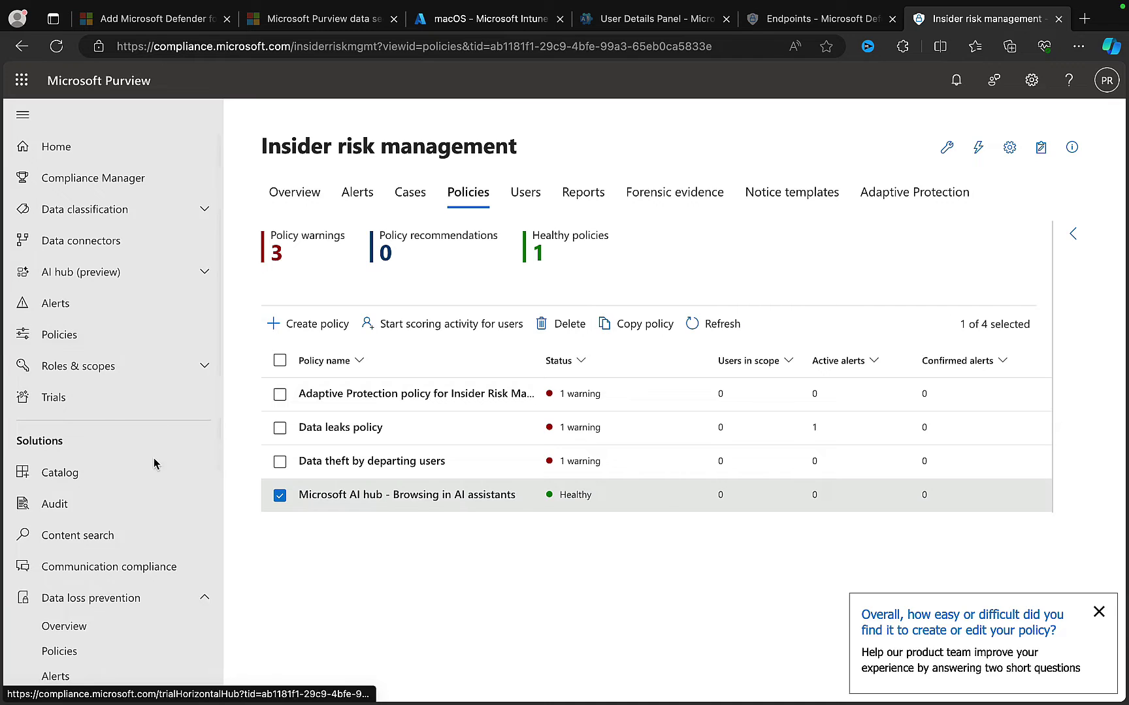
scroll(119, 330, "down", 3)
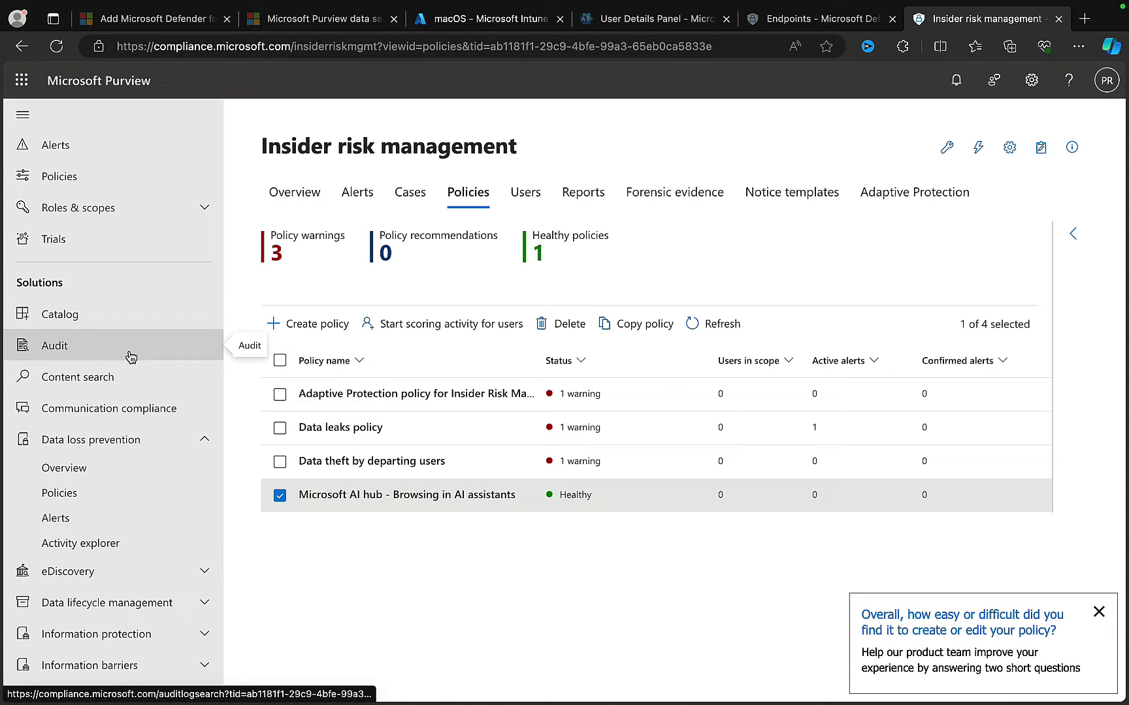
scroll(130, 356, "up", 3)
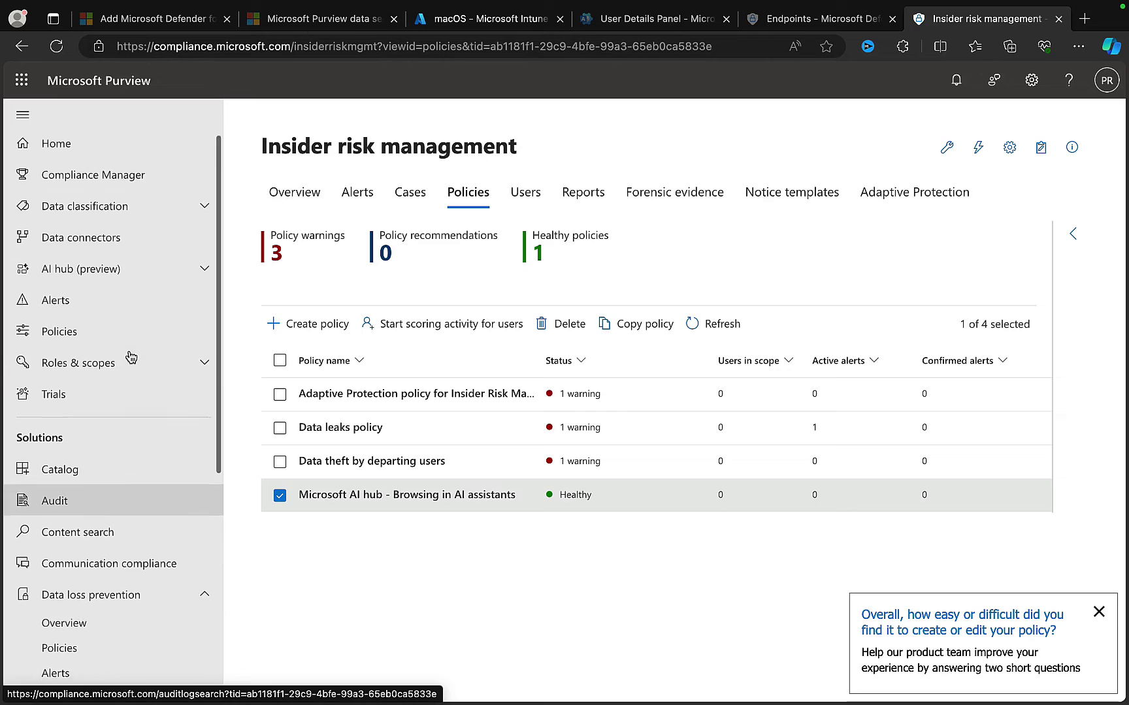
left_click(208, 274)
left_click(144, 298)
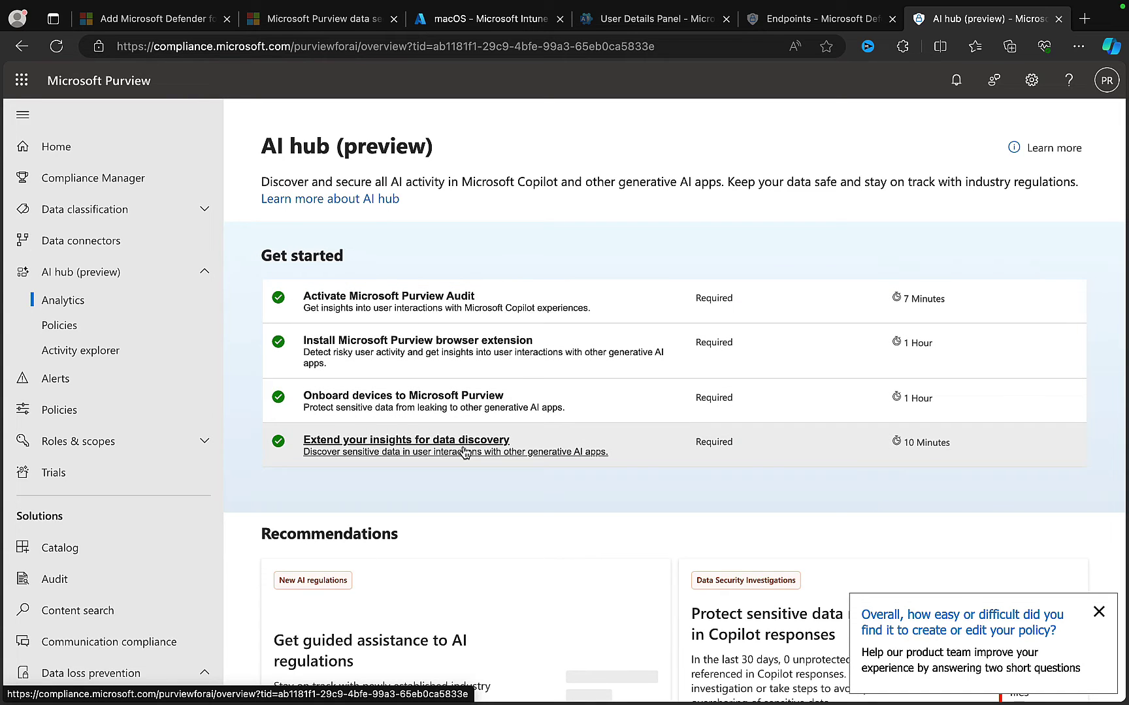
View the details of the recommendation Get guided assistance to AI regulations and examine the action Monitor logs for AI interactions
scroll(595, 481, "down", 5)
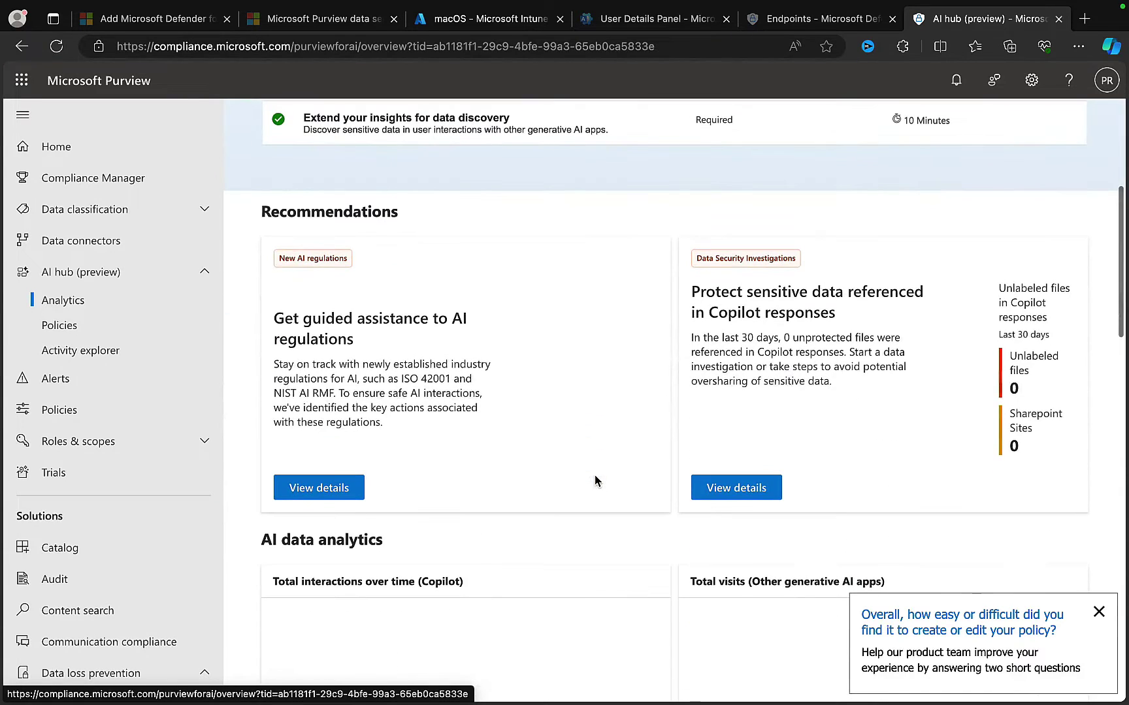
scroll(580, 439, "down", 1)
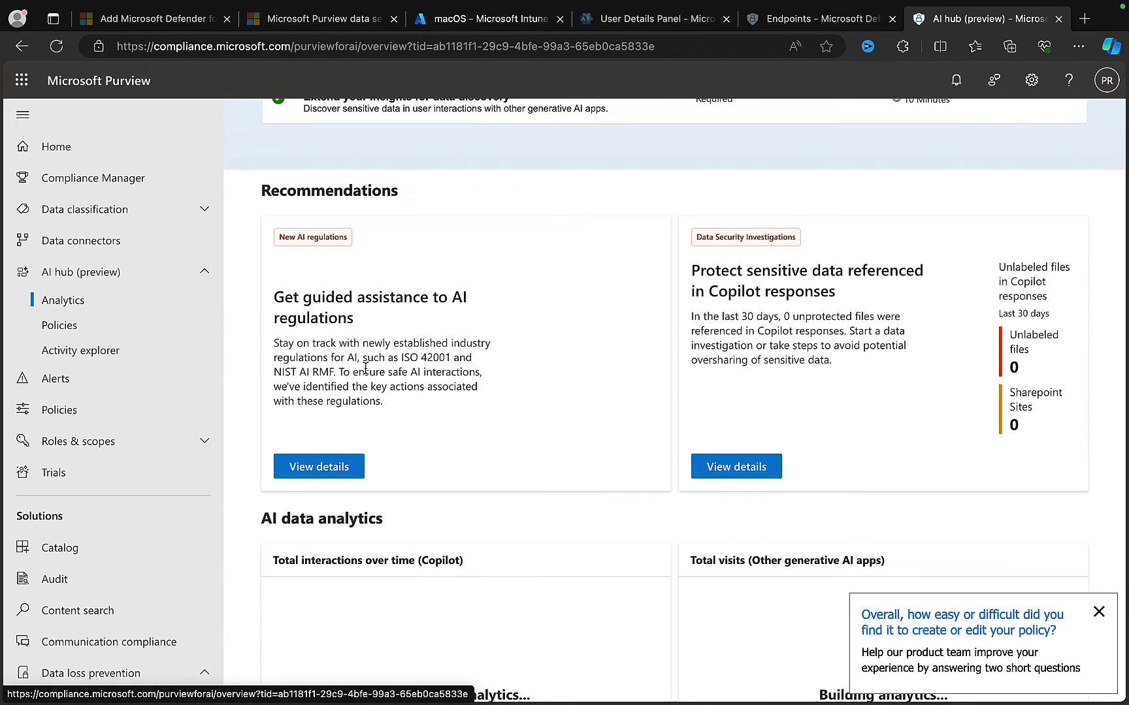
left_click(334, 465)
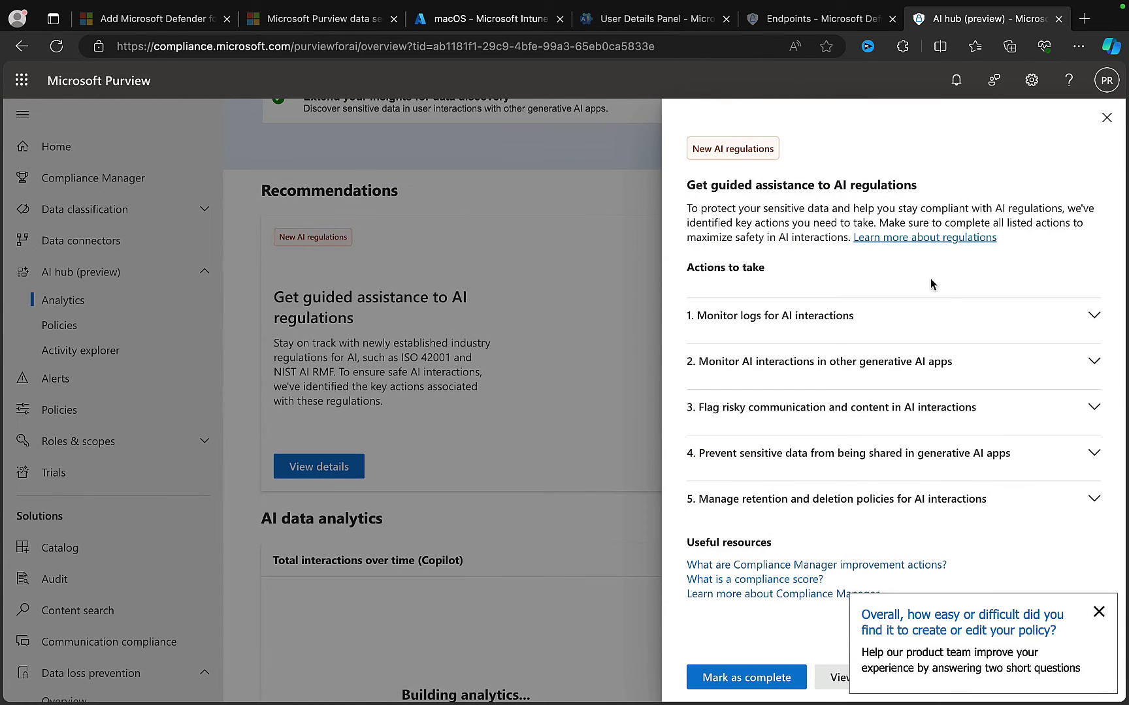
left_click(1093, 318)
scroll(1008, 378, "down", 2)
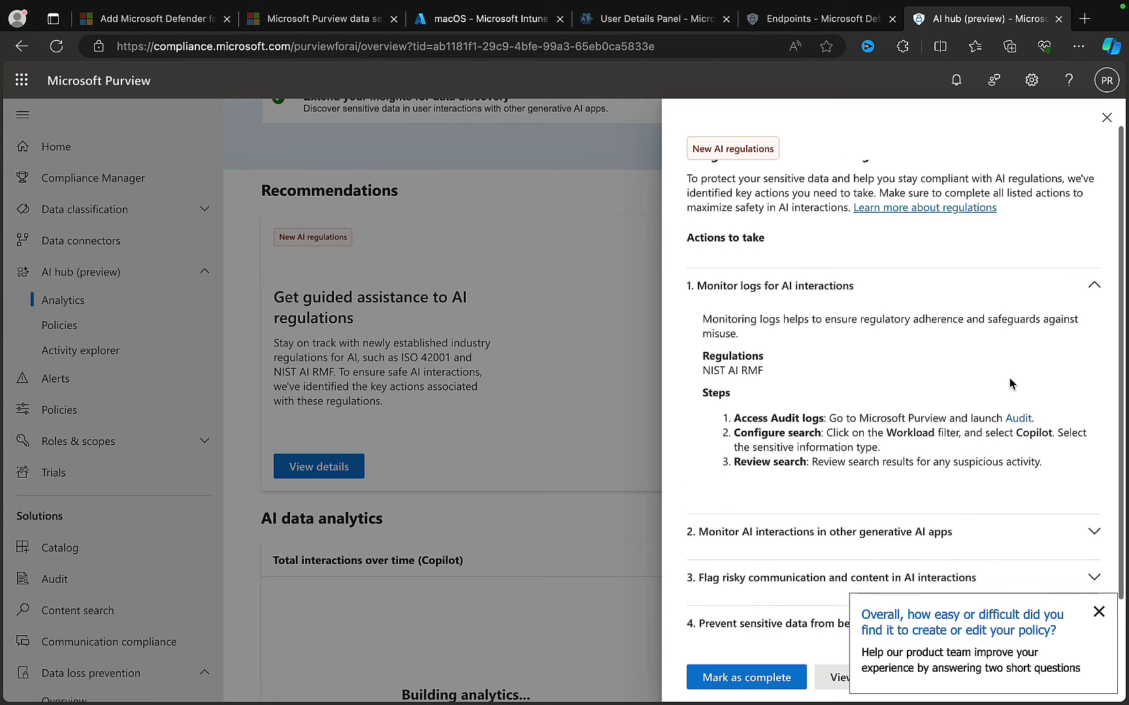
Expand the action Monitor AI interactions in other generative AI apps and read its regulations and steps
scroll(1010, 382, "down", 2)
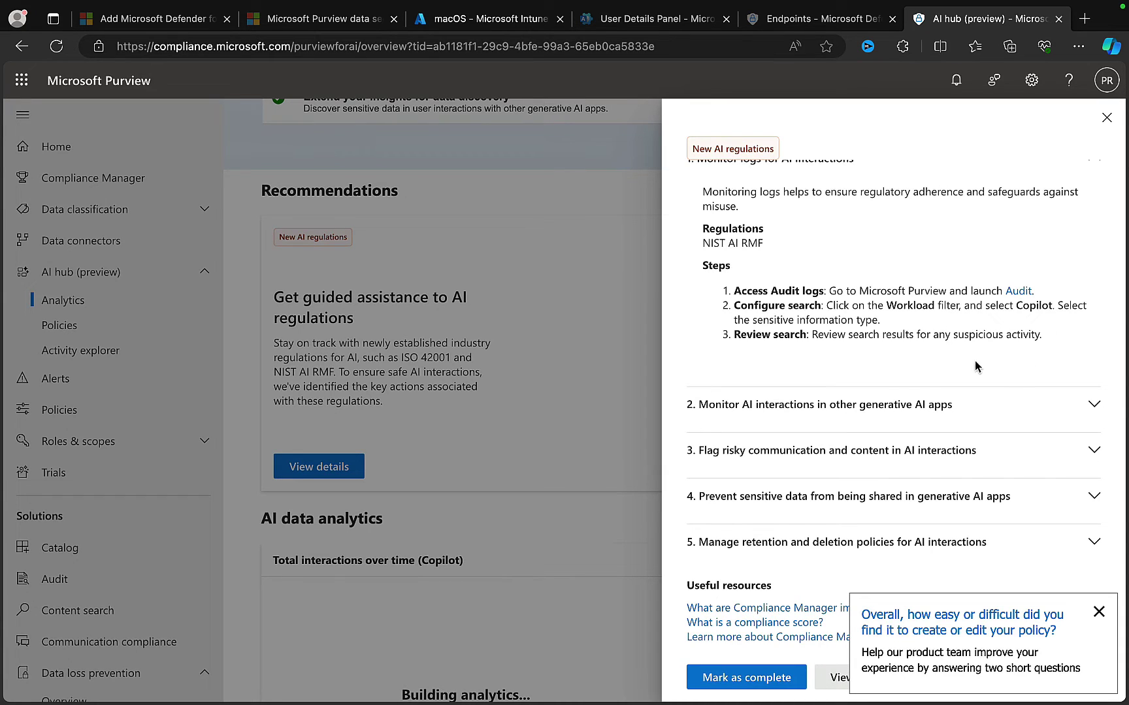
left_click(1075, 406)
scroll(977, 373, "down", 2)
scroll(975, 373, "down", 1)
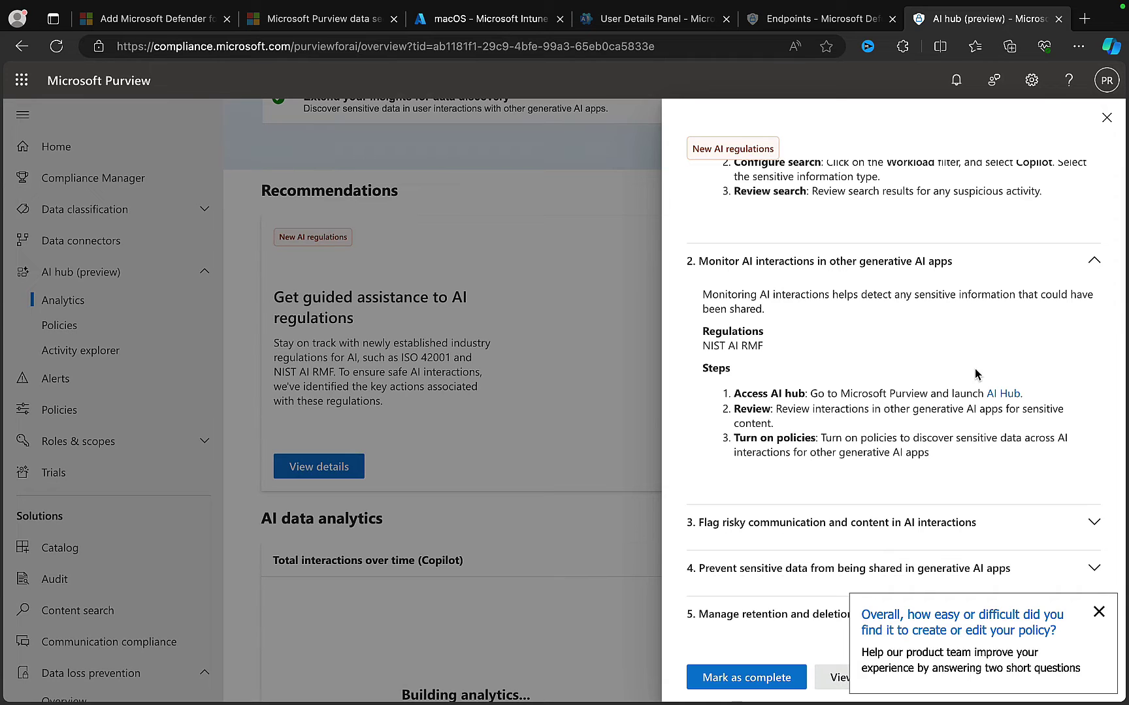
scroll(976, 374, "down", 1)
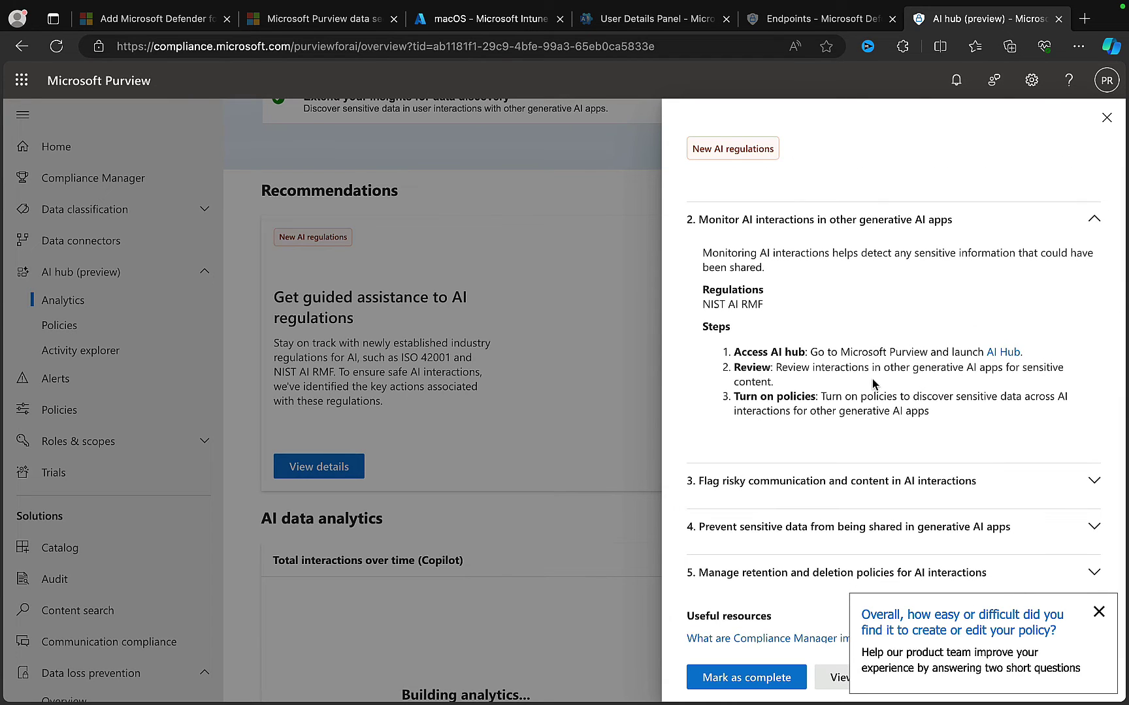
scroll(849, 382, "down", 1)
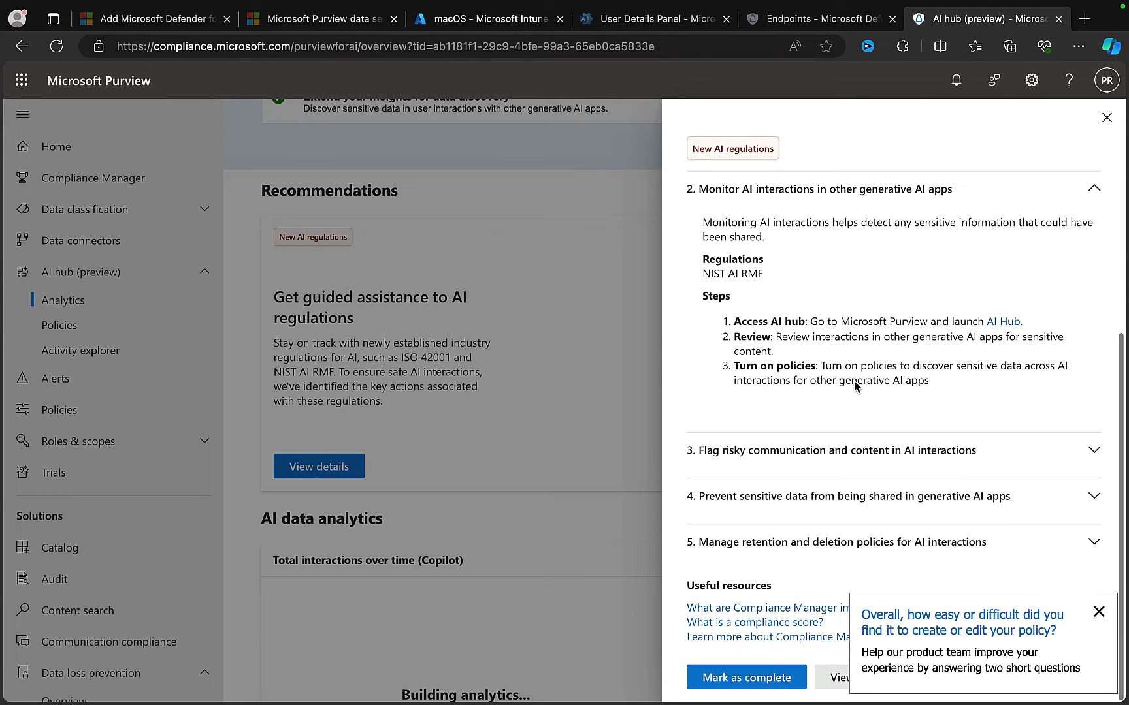
Expand the action Flag risky communication and content in AI interactions and read its steps
left_click(1027, 457)
scroll(1029, 460, "down", 4)
scroll(1029, 459, "down", 2)
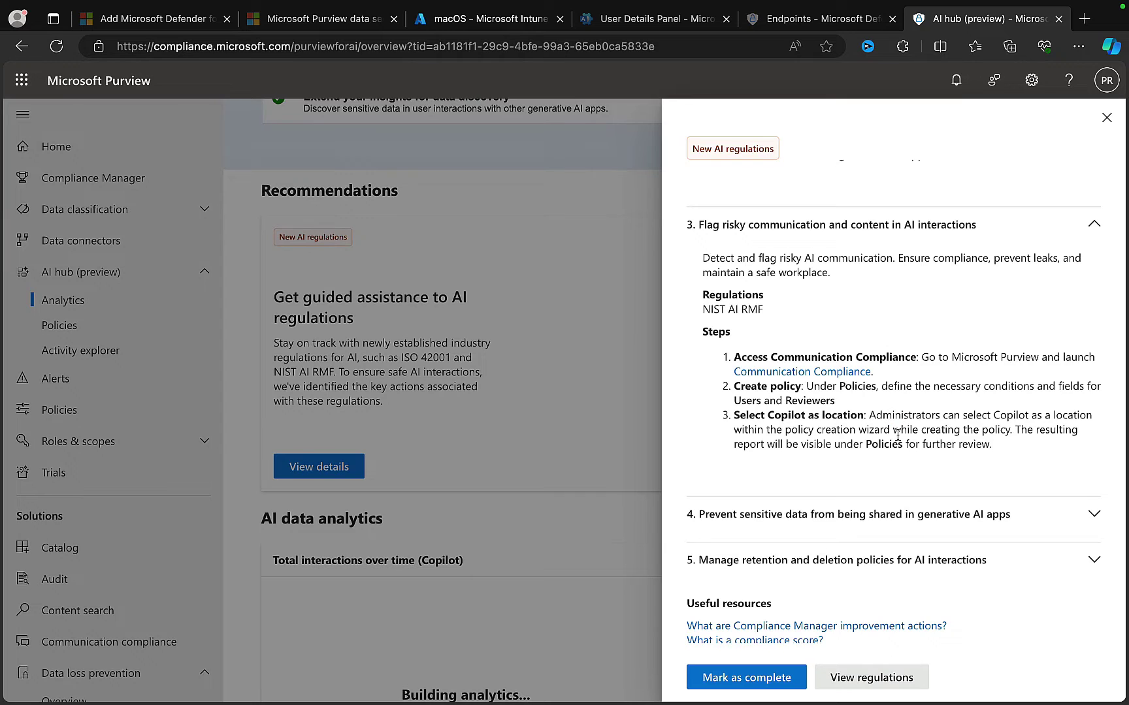
scroll(898, 435, "down", 1)
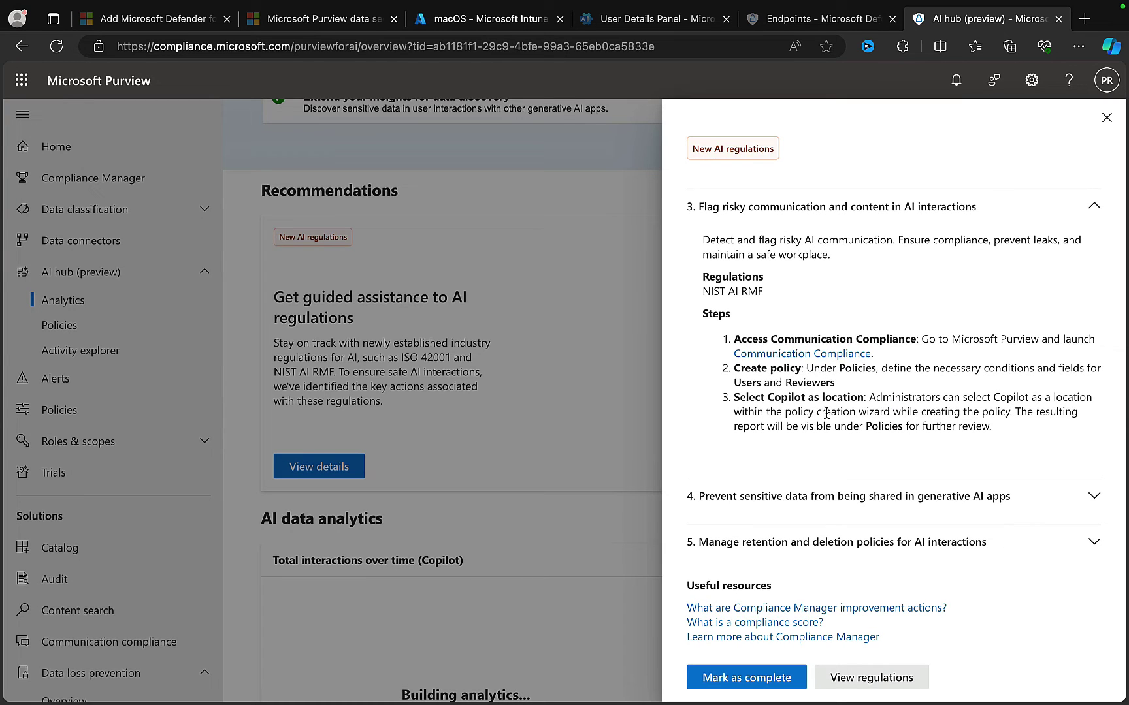
Examine the actions on preventing sensitive data from being shared in generative AI apps and on managing retention and deletion policies for AI interactions
left_click(1012, 506)
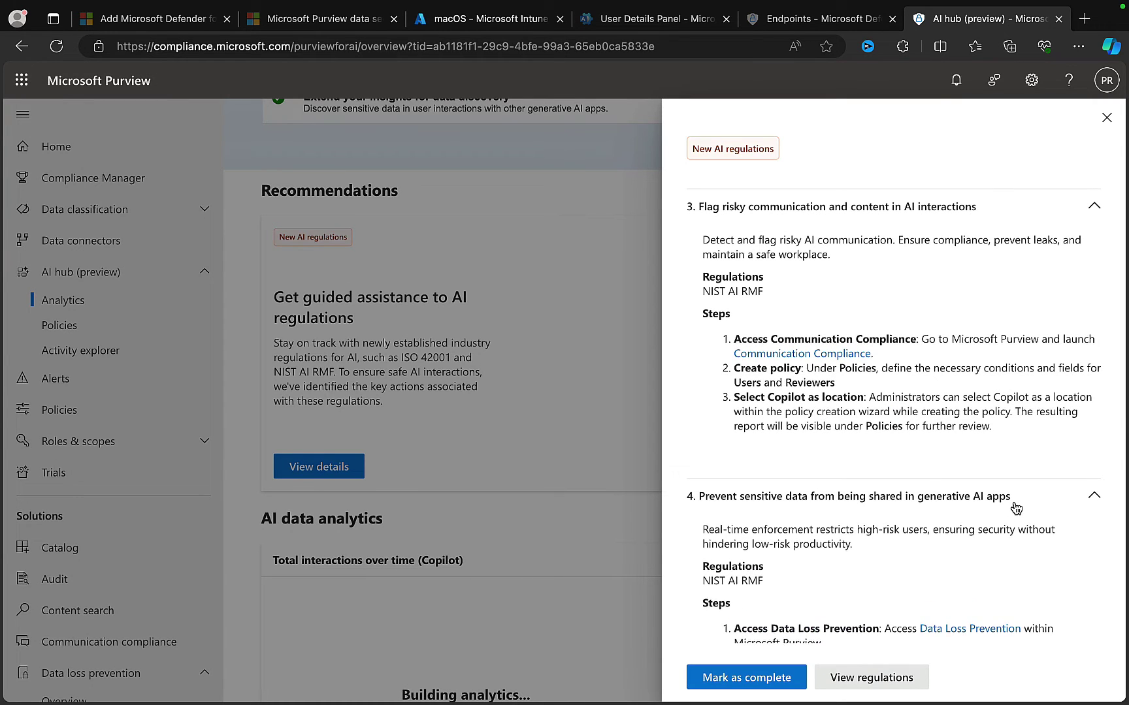
scroll(1016, 509, "down", 2)
scroll(1016, 508, "down", 1)
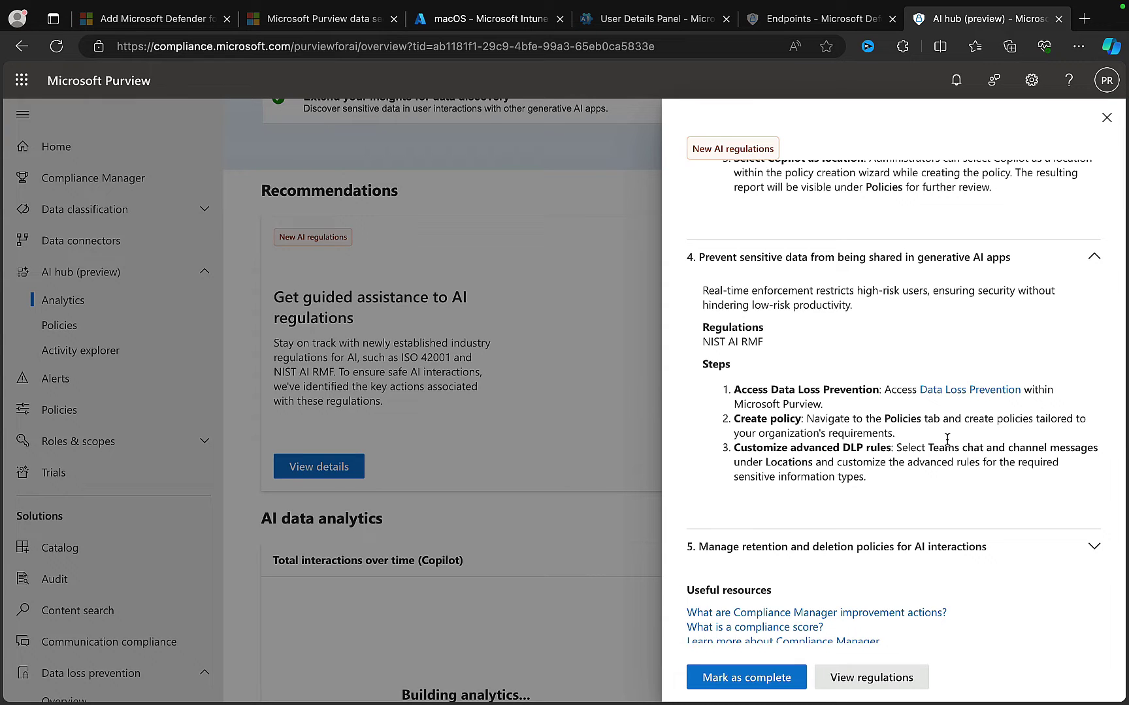
scroll(948, 440, "down", 1)
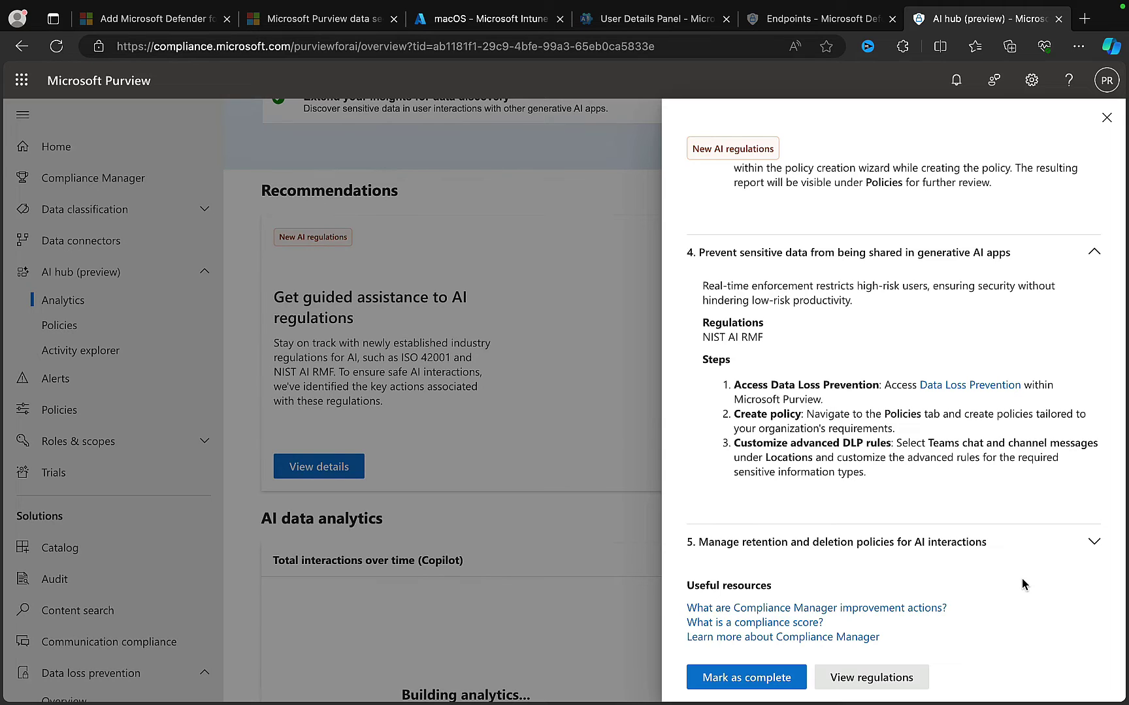
left_click(1081, 556)
scroll(1082, 545, "down", 4)
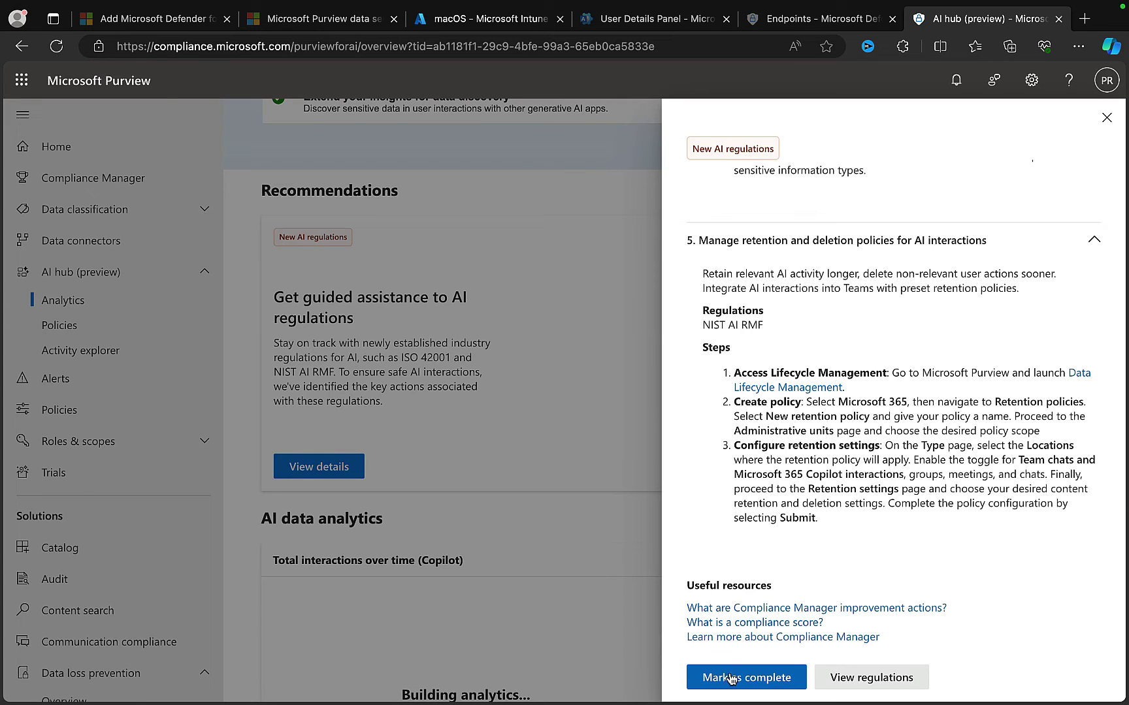
View the related Premium AI regulations in Compliance Manager, then return to the AI hub and close the recommendation's details
left_click(883, 683)
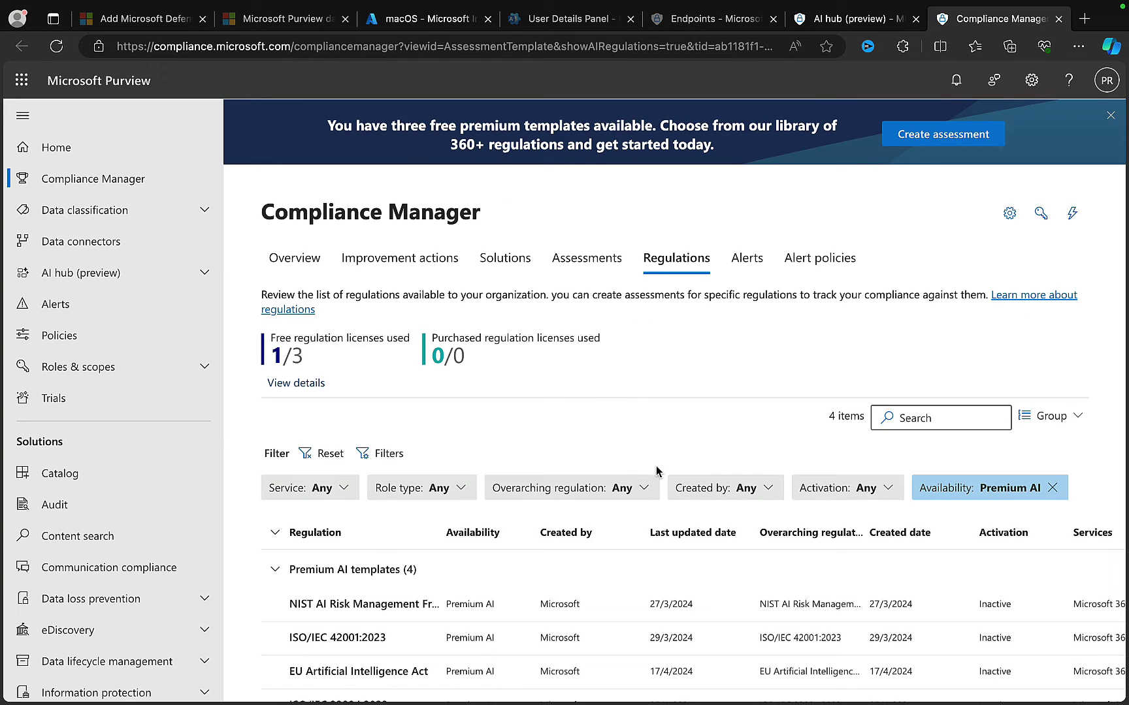
scroll(656, 470, "down", 1)
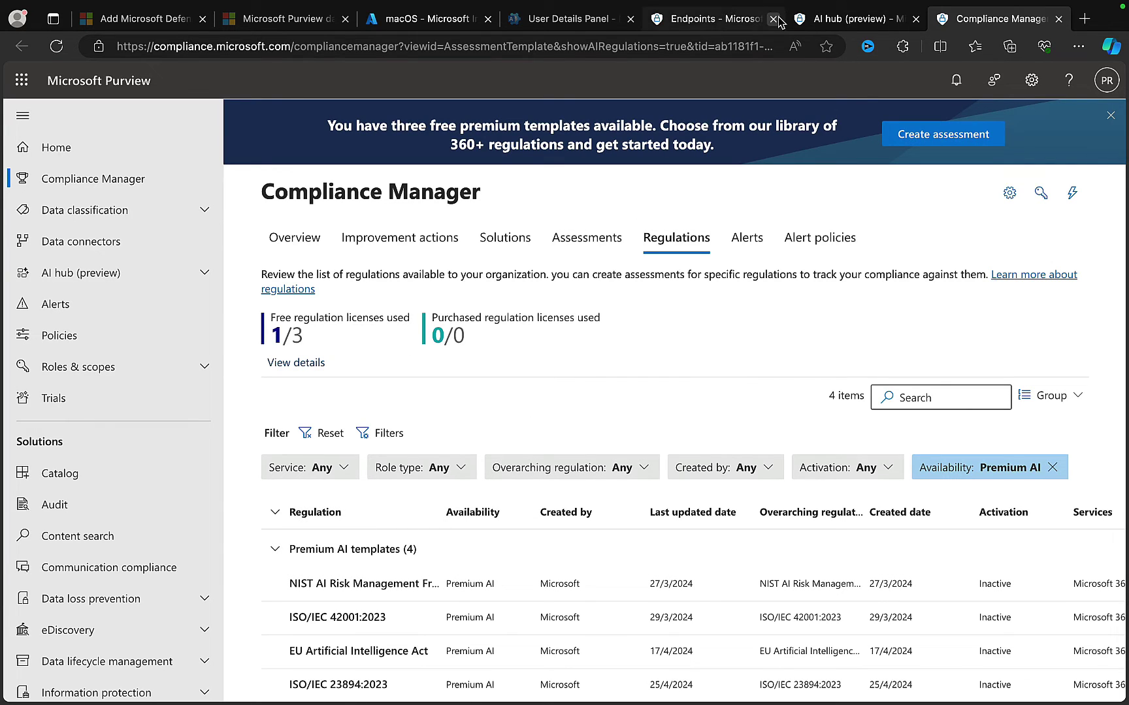
left_click(844, 28)
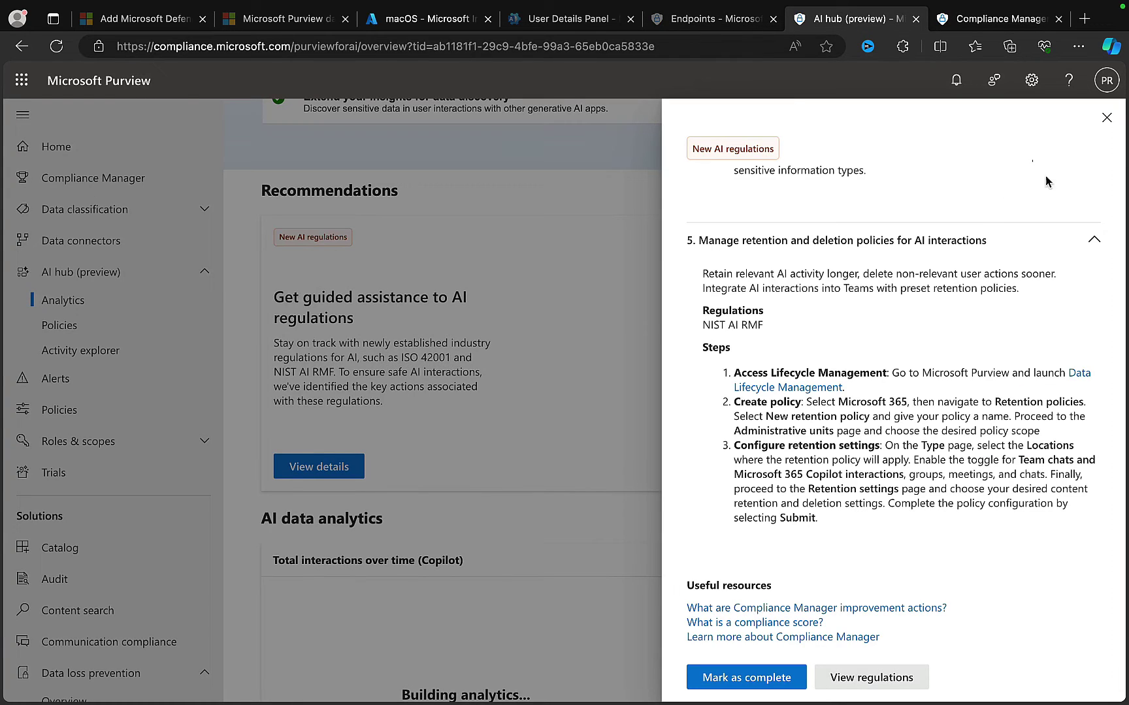
left_click(1103, 118)
View the details of the recommendation Protect sensitive data referenced in Copilot responses, and close them after reading the steps
scroll(644, 336, "up", 5)
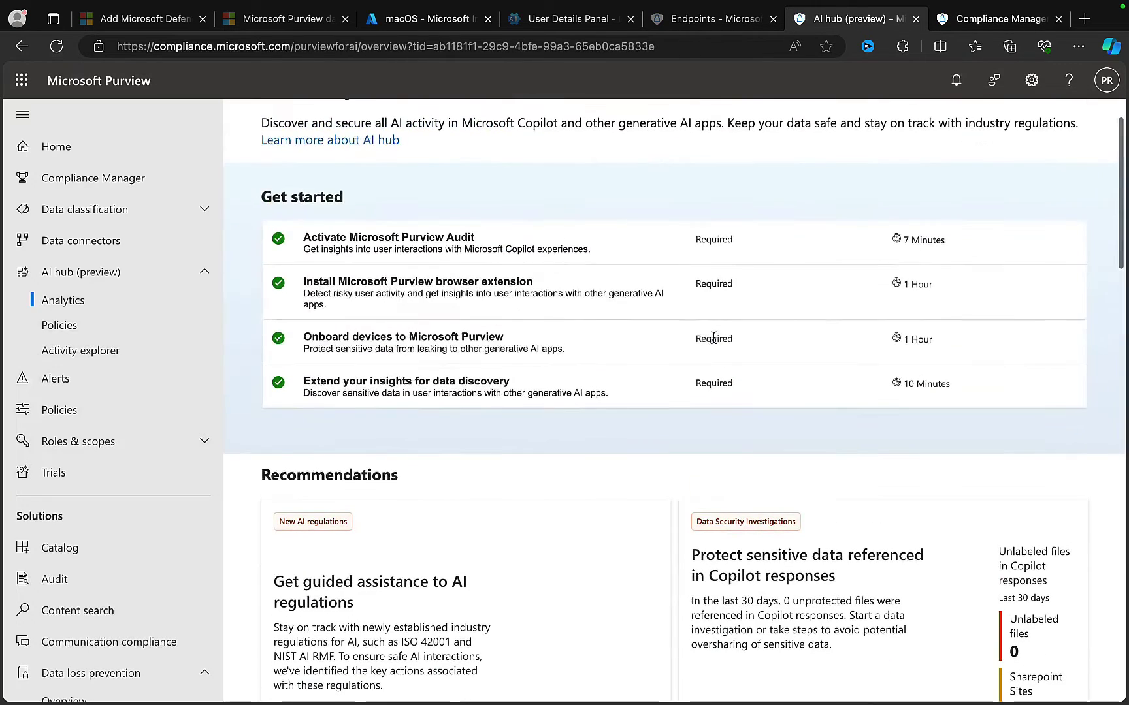
scroll(605, 380, "down", 4)
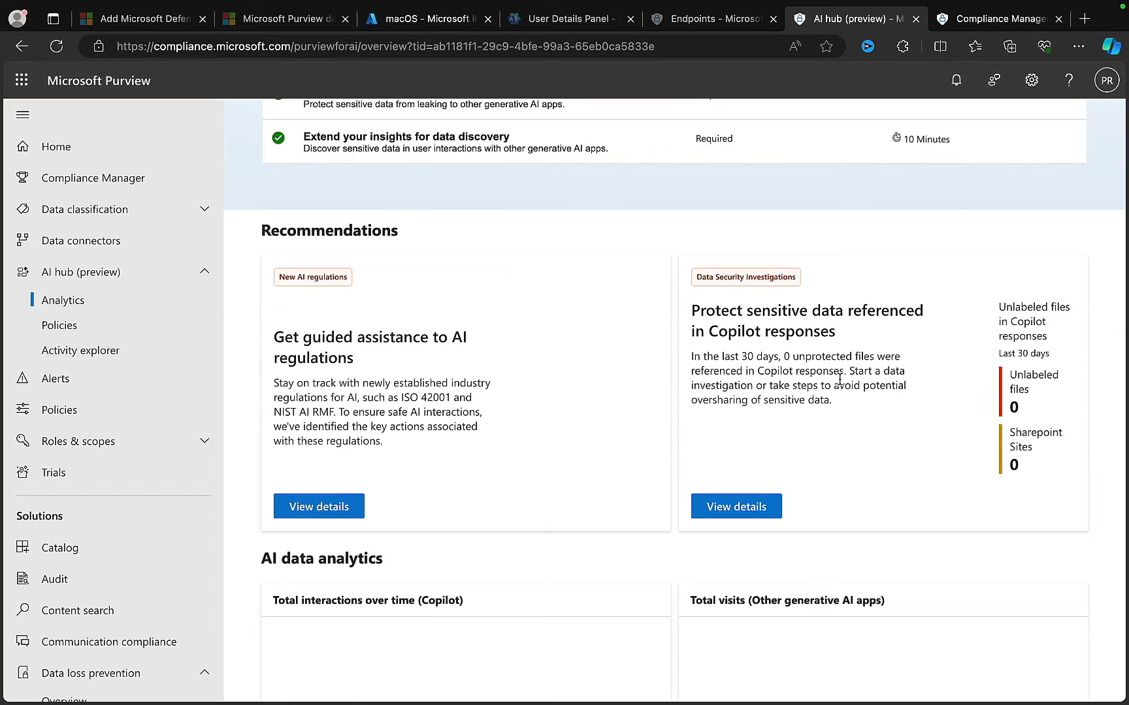
left_click(742, 517)
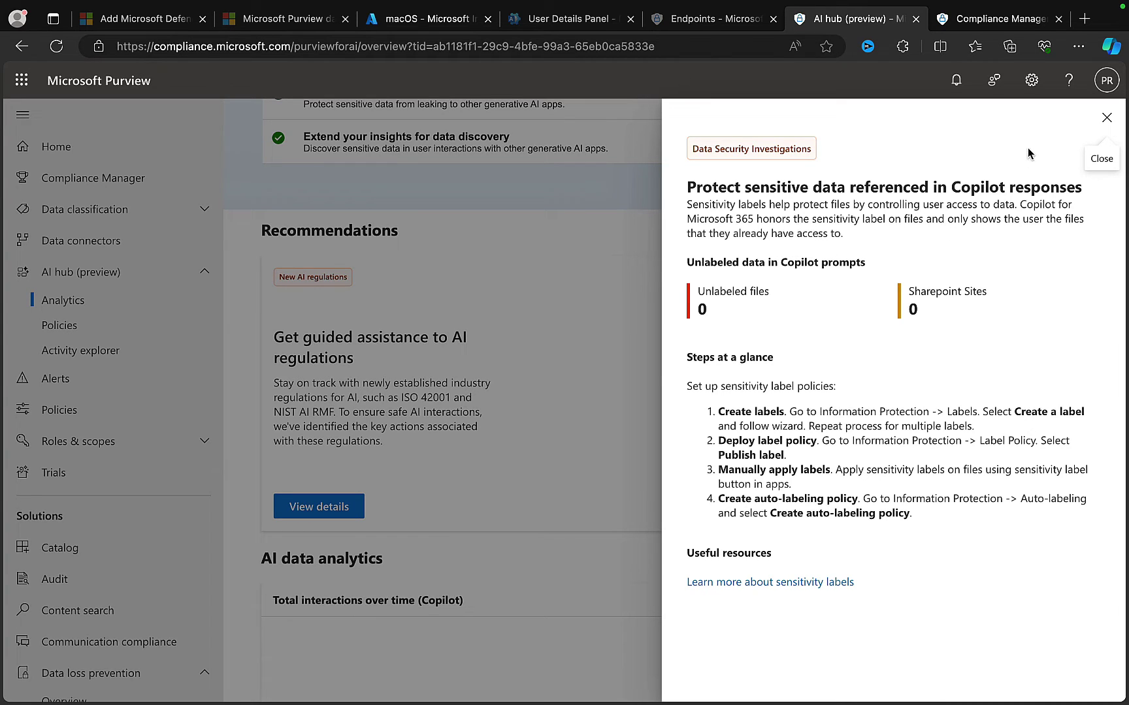
left_click(1105, 118)
Look through all the AI data analytics cards, from Total interactions over time (Copilot) to Top unethical AI interactions
scroll(997, 337, "down", 5)
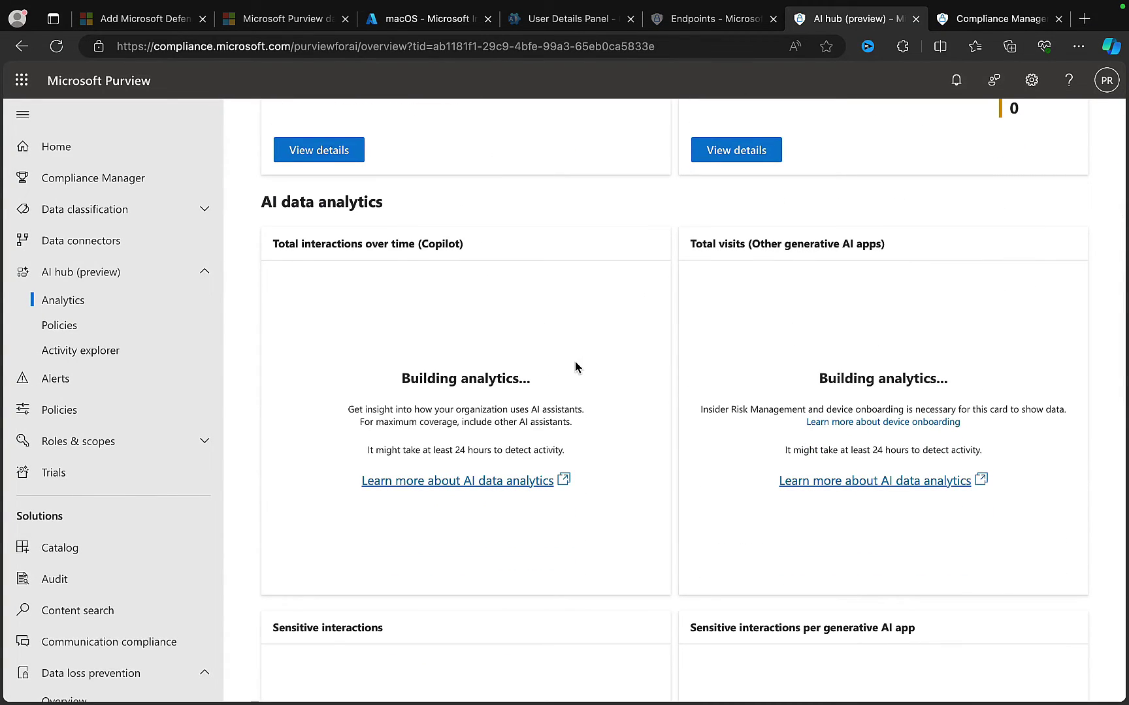
scroll(574, 366, "down", 1)
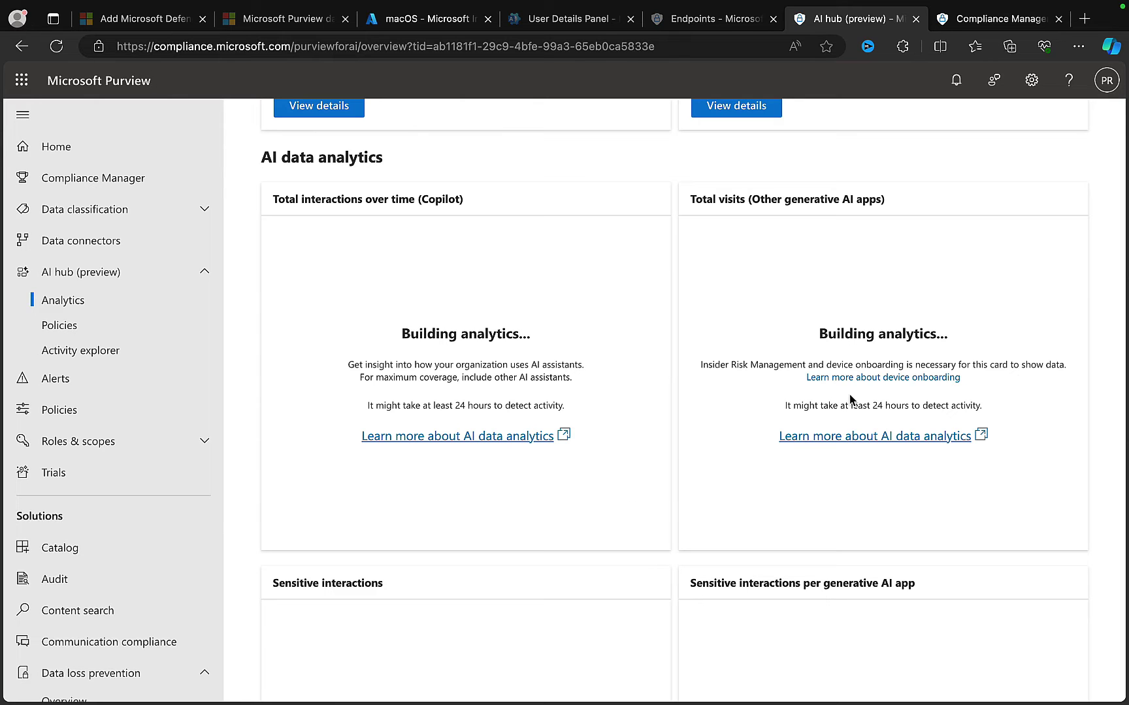
scroll(917, 412, "down", 2)
scroll(917, 413, "down", 10)
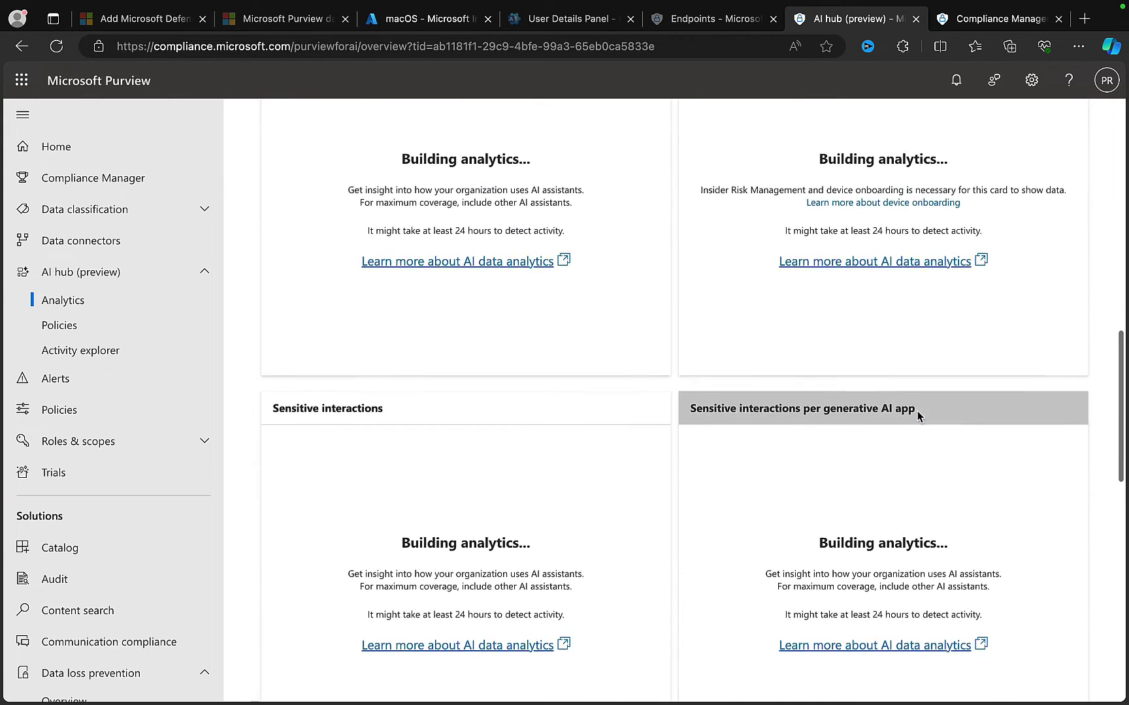
scroll(917, 410, "down", 5)
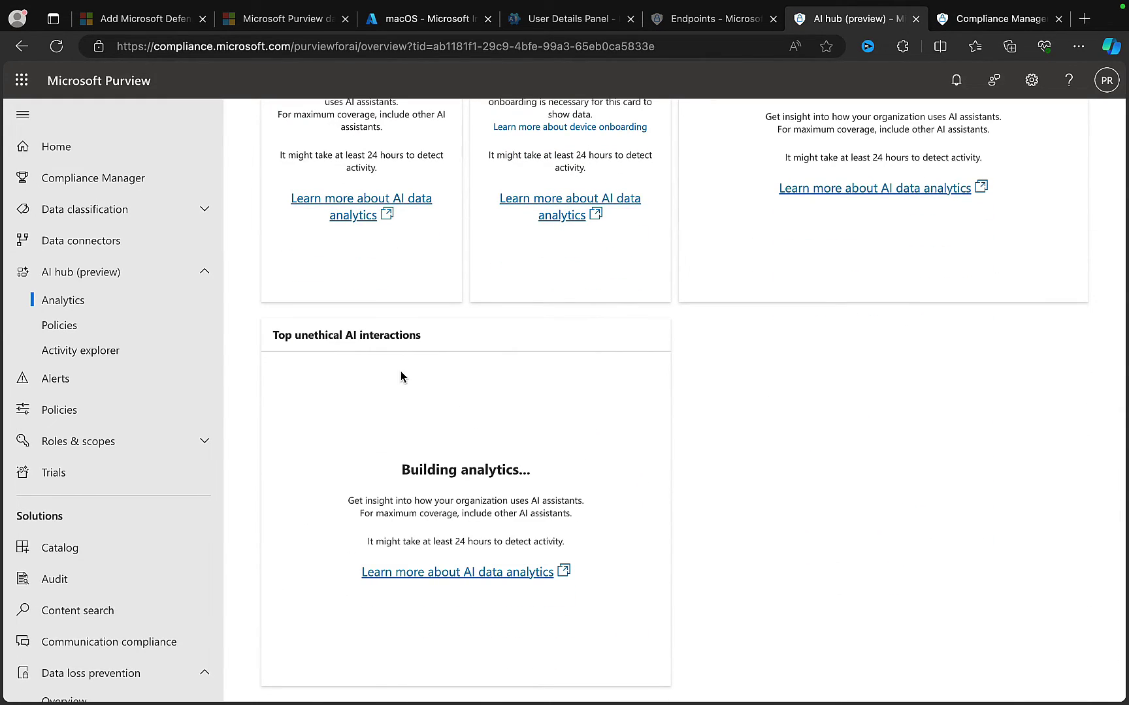
On the AI hub's Policies page, create the policies proposed by the recommendation Fortify your data security for AI and close its summary
left_click(70, 327)
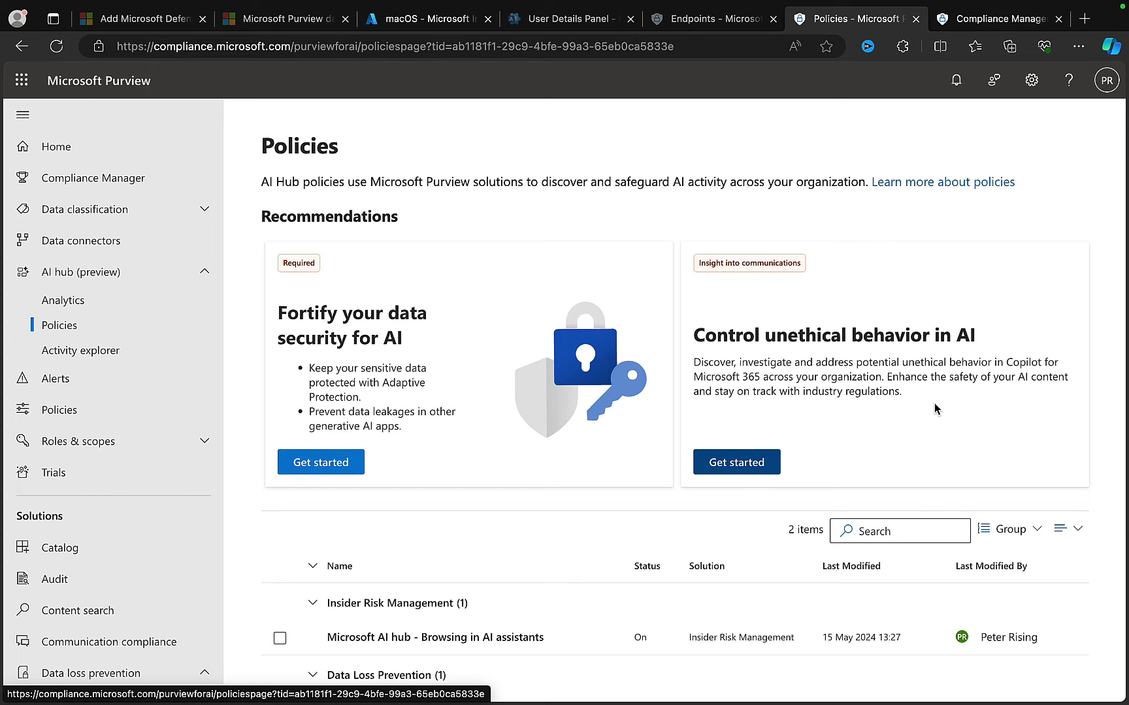
left_click(351, 463)
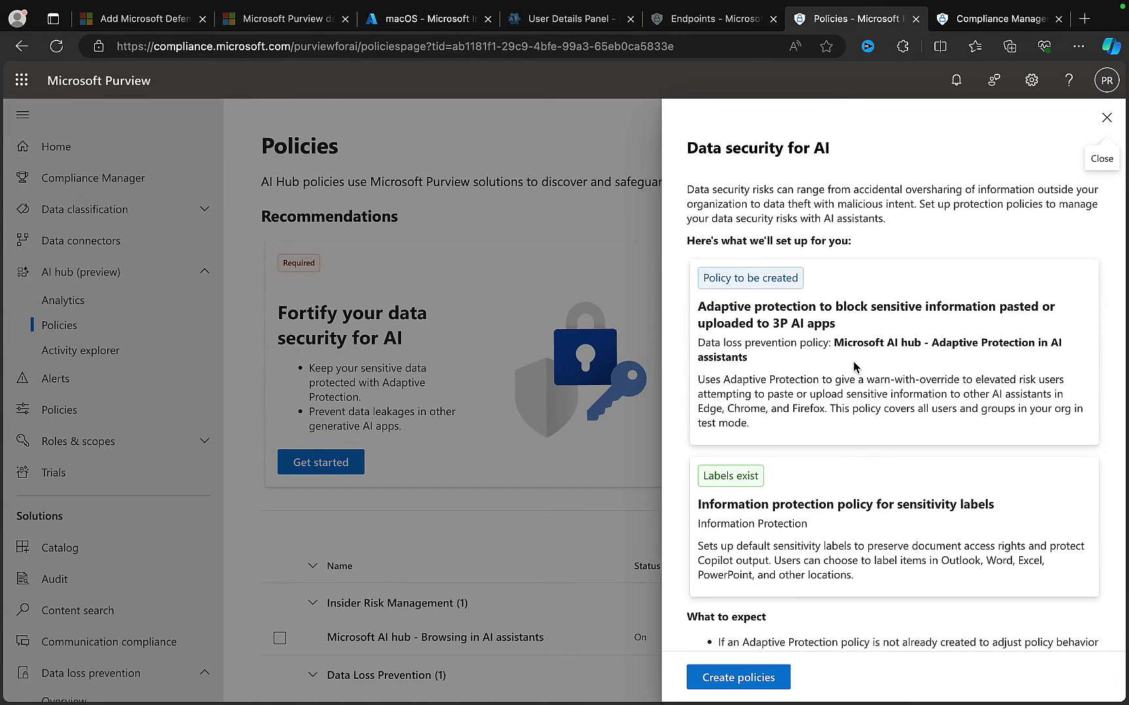
scroll(854, 367, "down", 1)
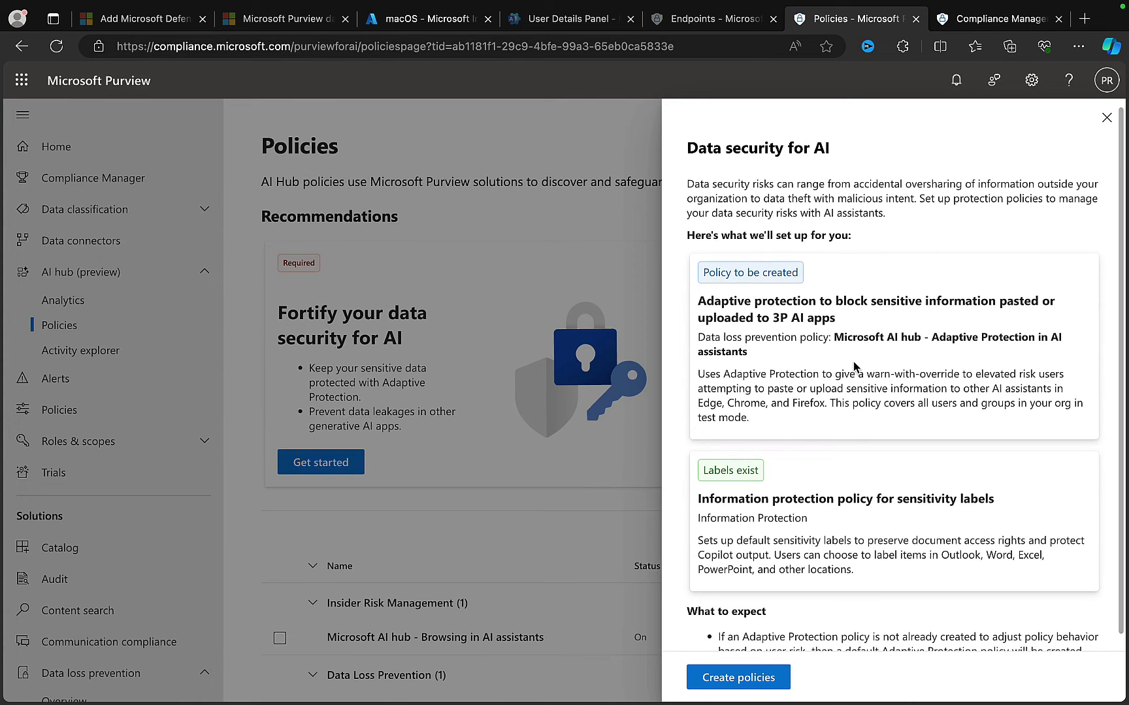
scroll(854, 364, "up", 1)
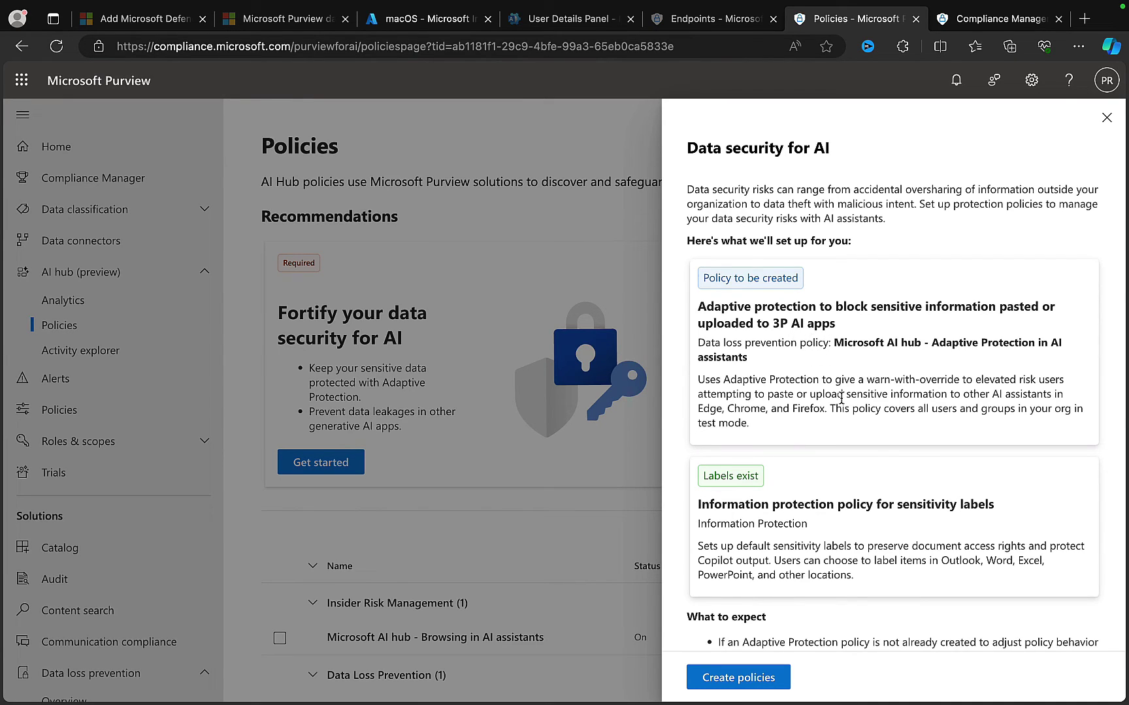
scroll(840, 397, "down", 1)
scroll(840, 396, "down", 2)
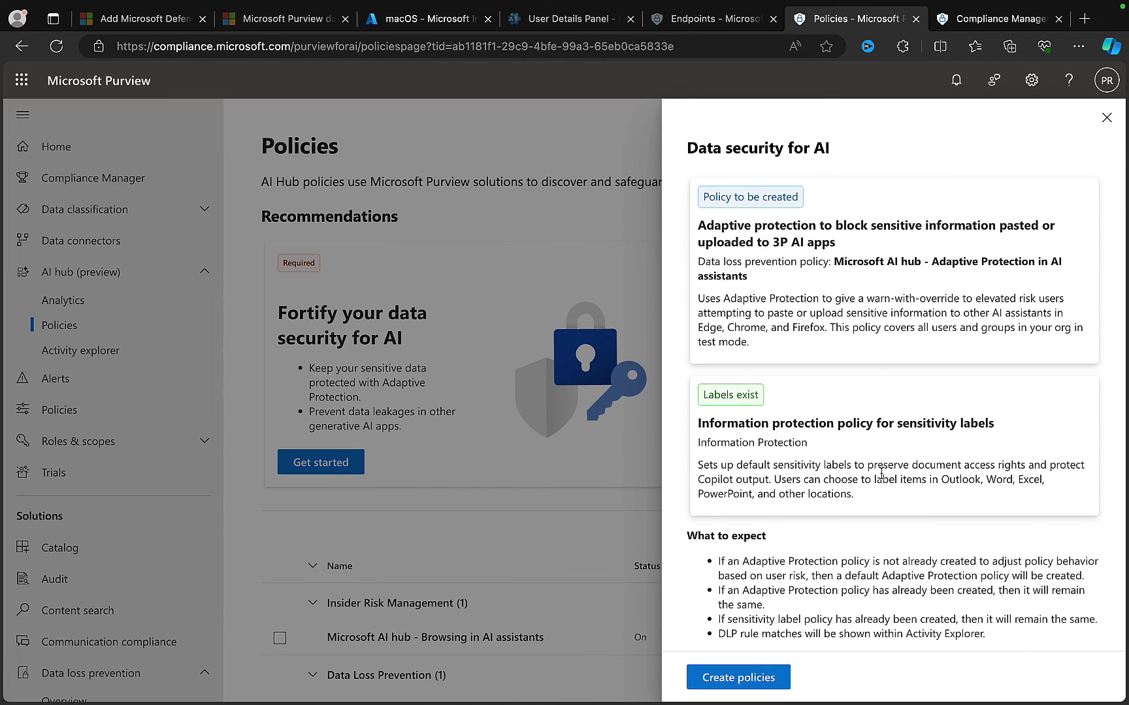
scroll(810, 516, "up", 3)
scroll(810, 516, "down", 3)
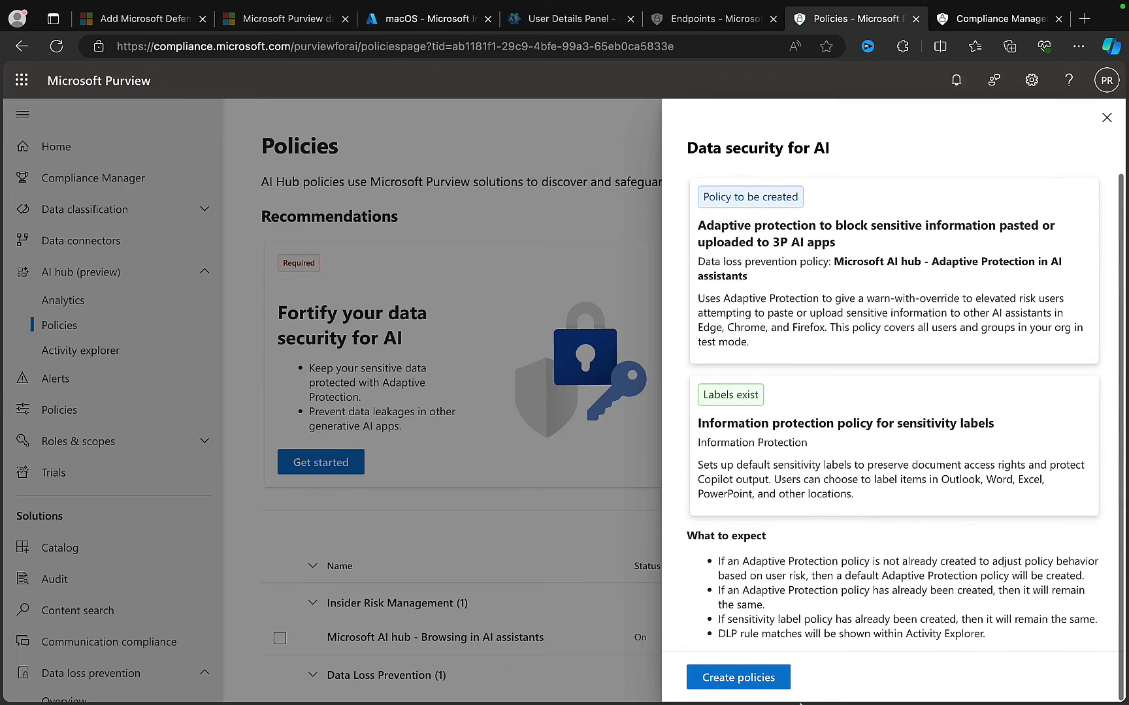
left_click(756, 679)
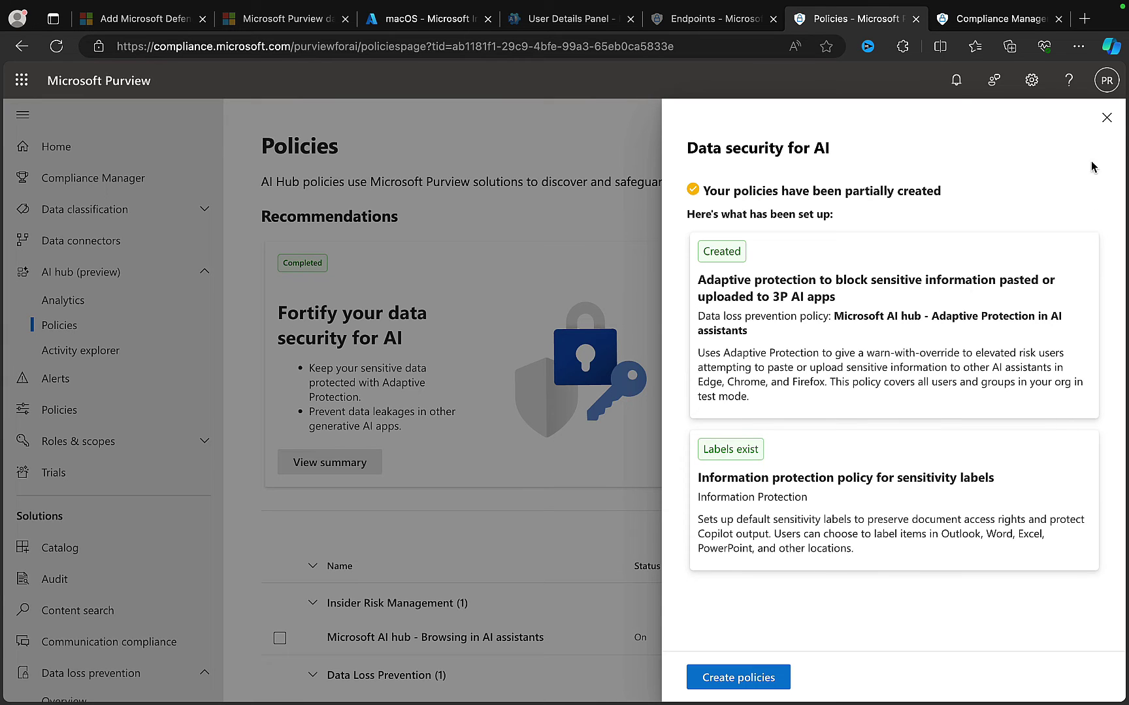
left_click(1105, 119)
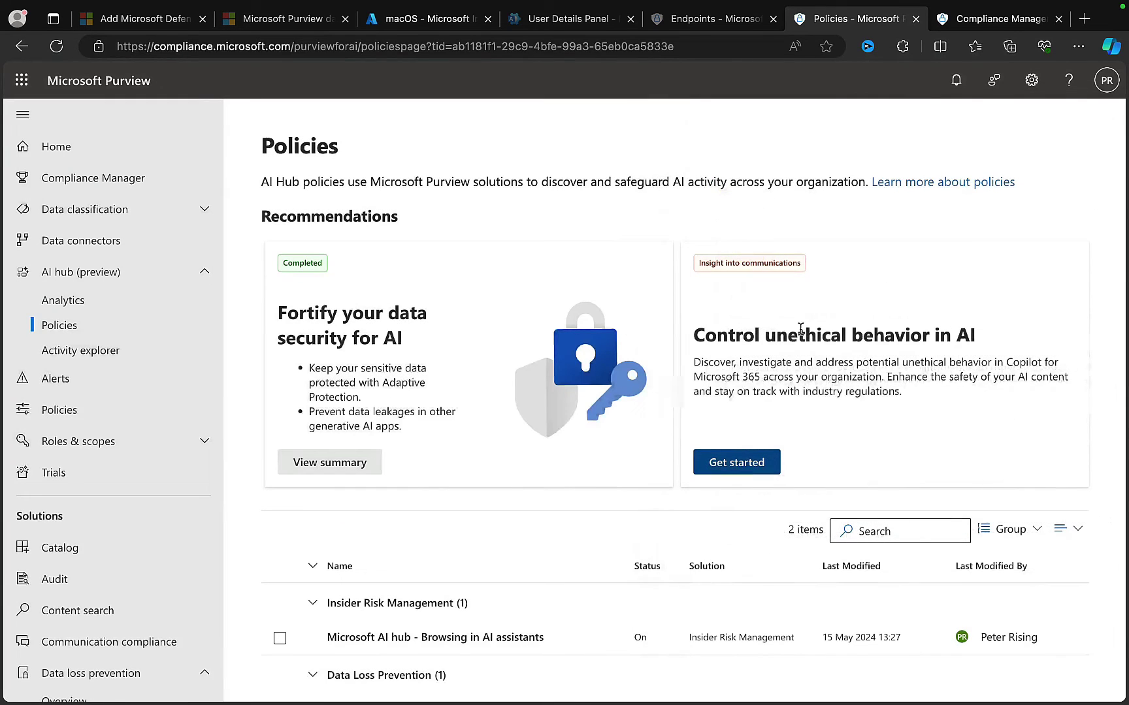
Create the policy Detect unethical behavior in Copilot for Microsoft 365 from the recommendation Control unethical behavior in AI
left_click(736, 462)
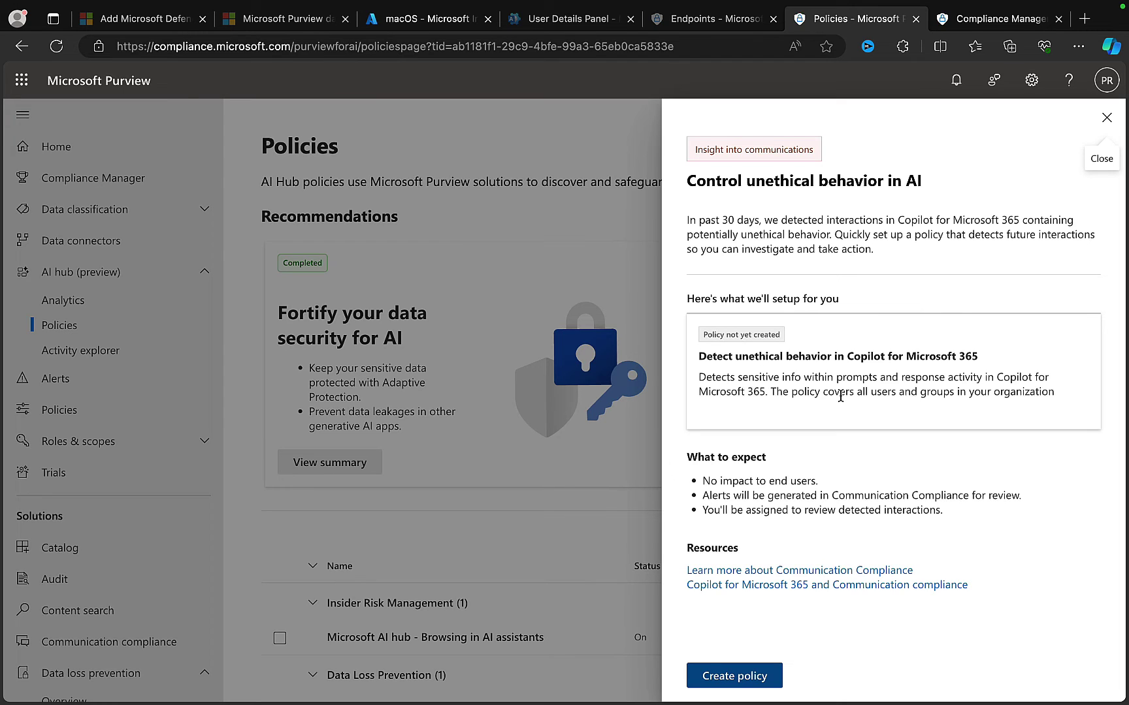
left_click(732, 676)
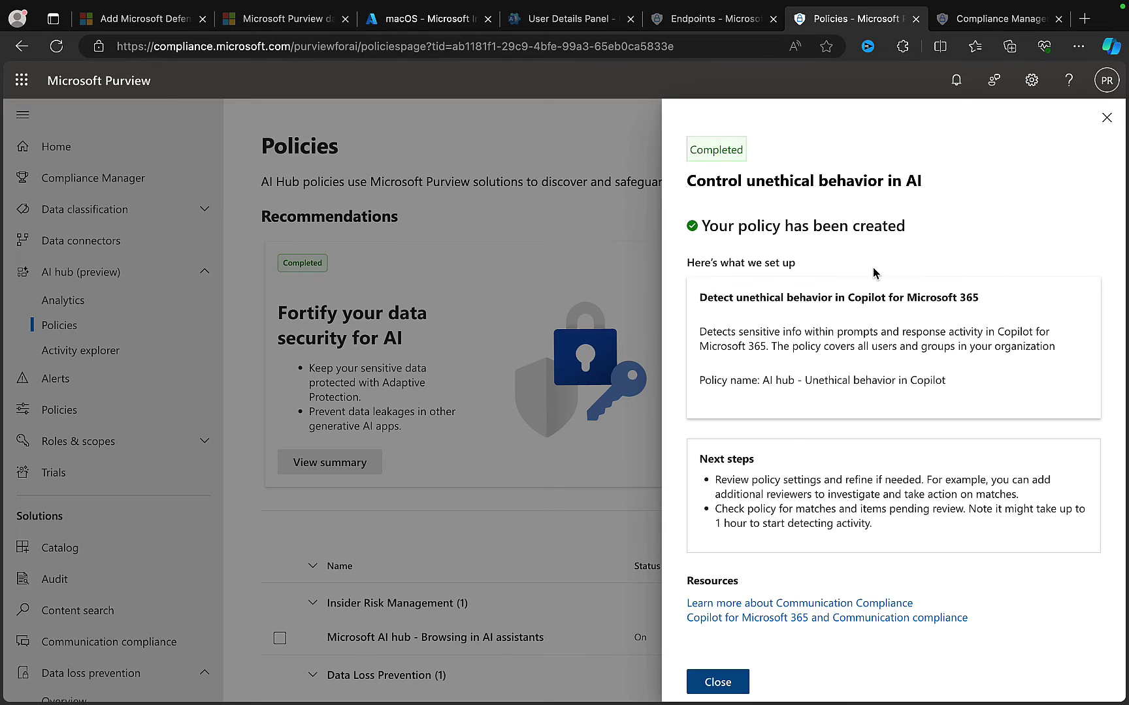
left_click(717, 682)
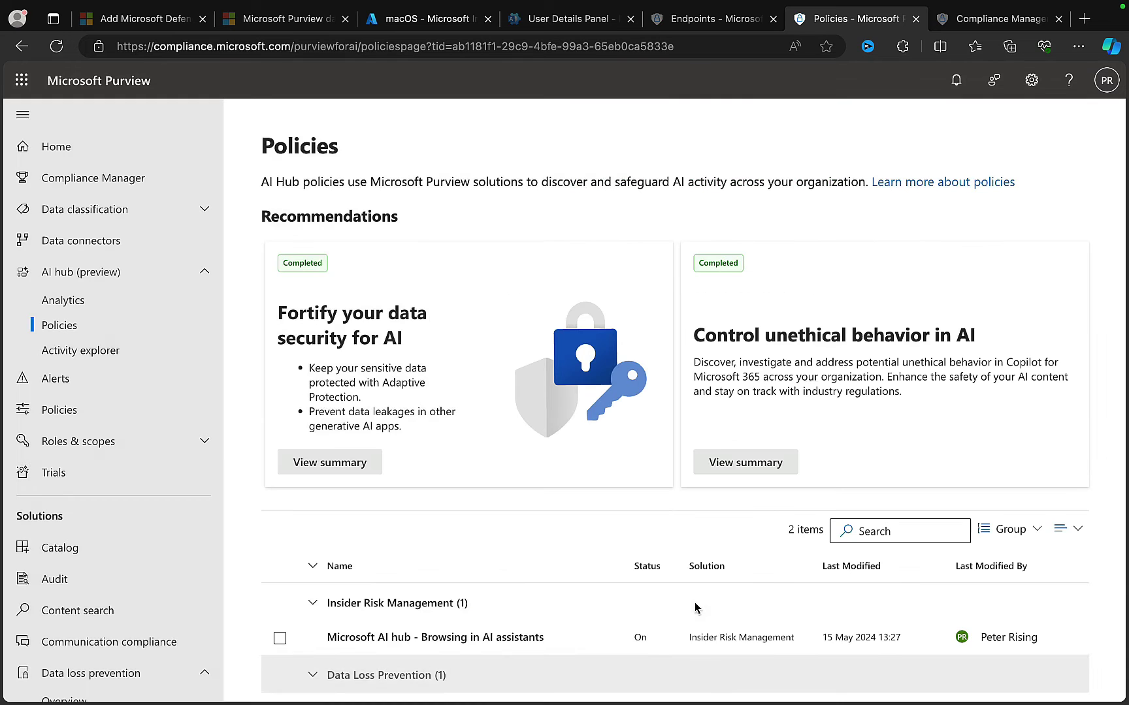
Reload the Policies page and review the AI hub policies listed under each solution
scroll(672, 512, "down", 2)
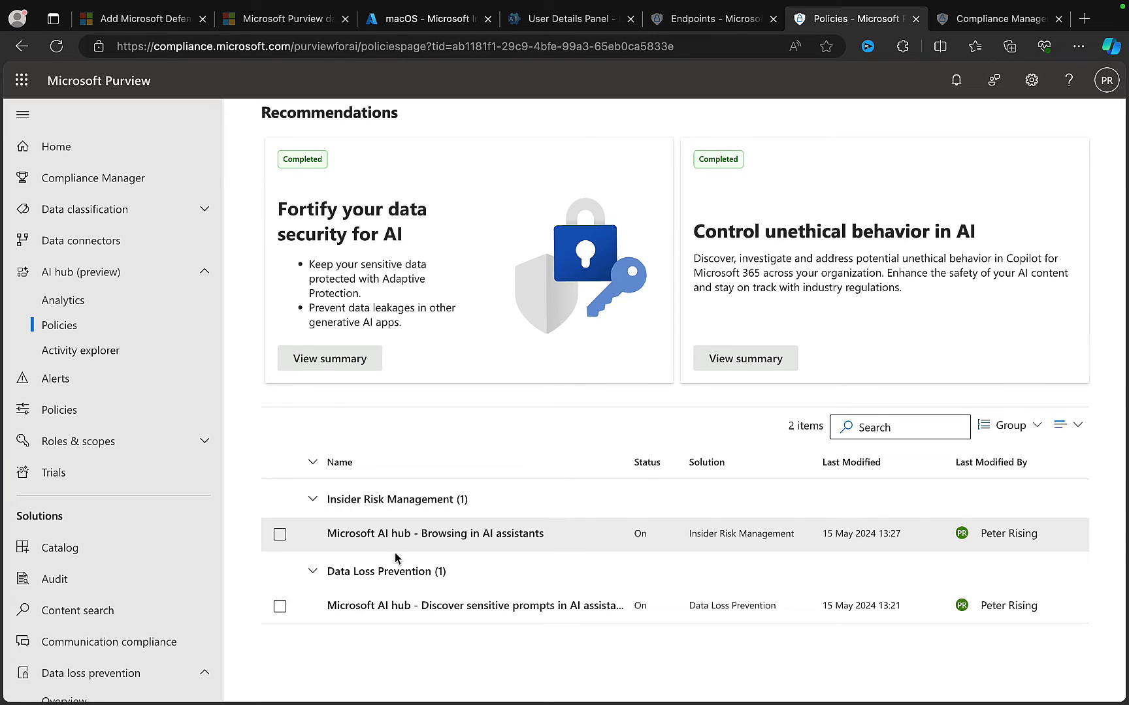
scroll(436, 595, "up", 2)
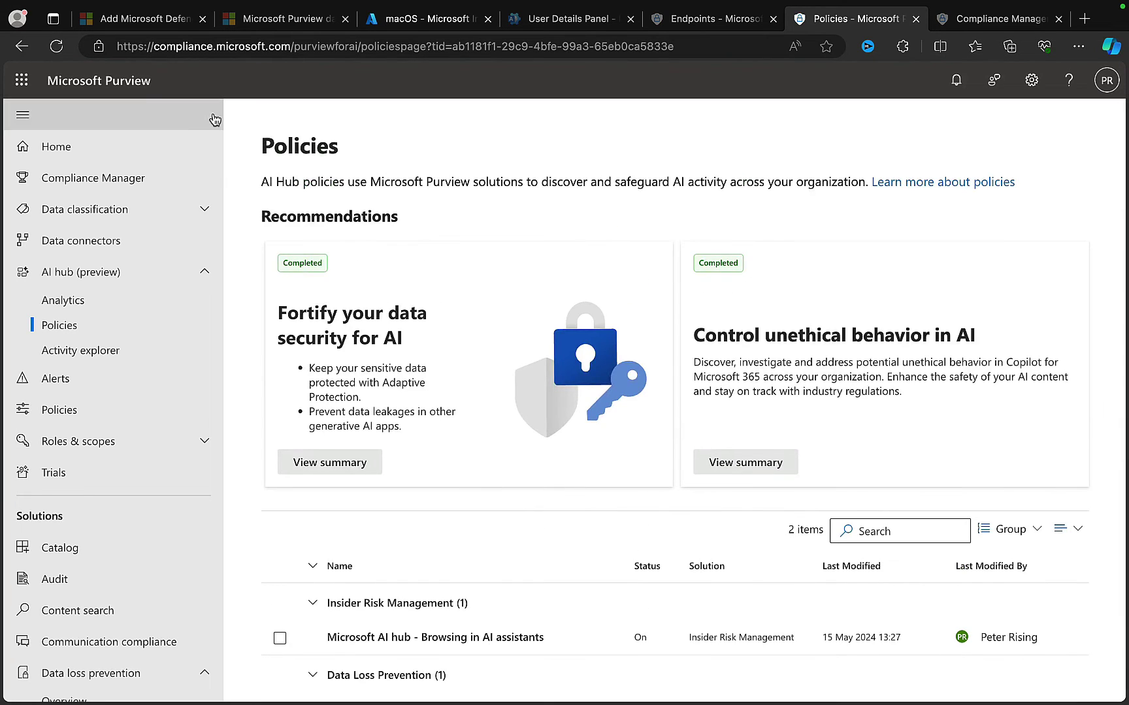
left_click(56, 46)
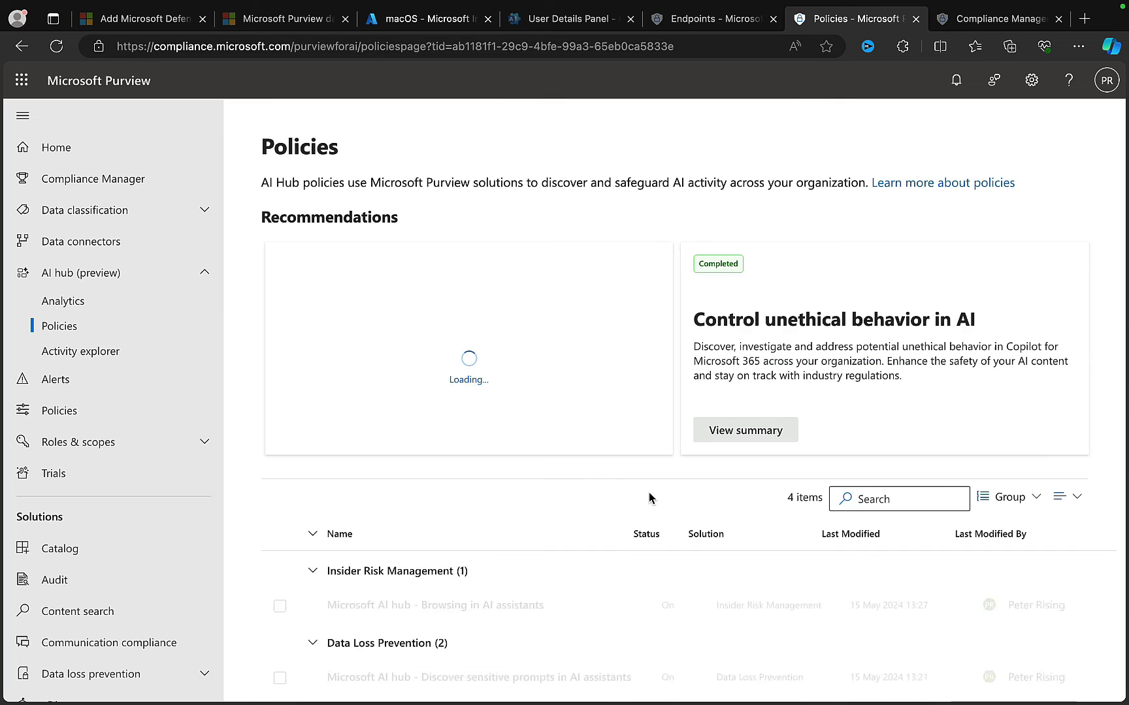
scroll(649, 494, "down", 3)
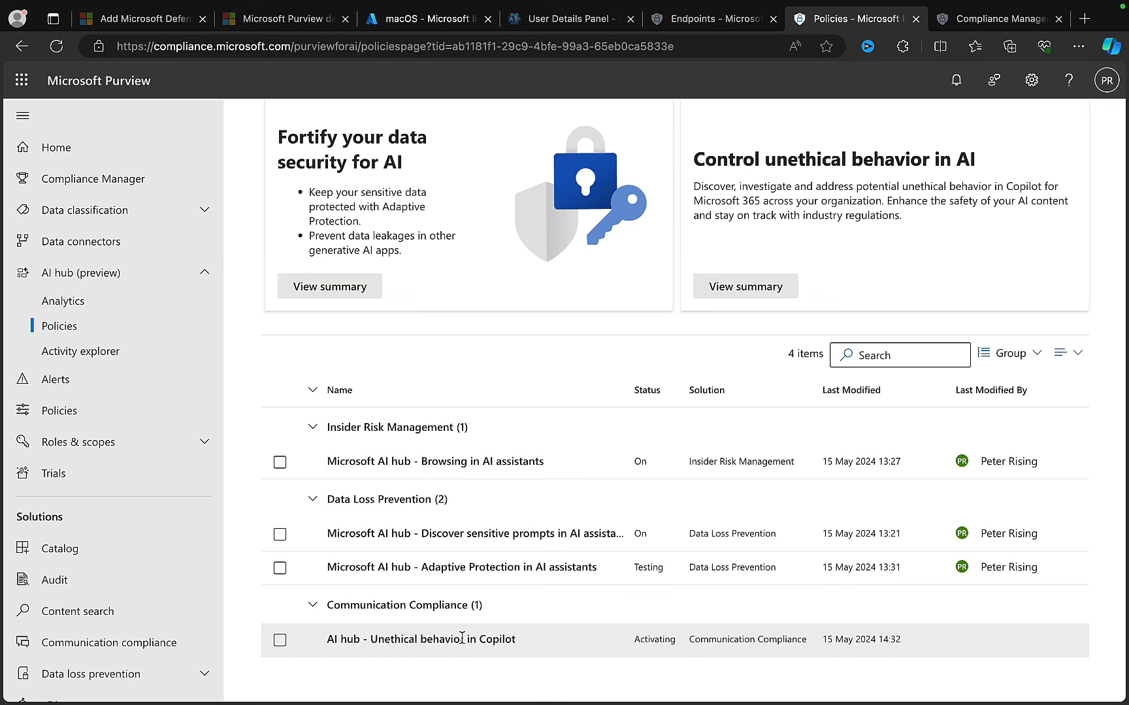
scroll(494, 499, "up", 3)
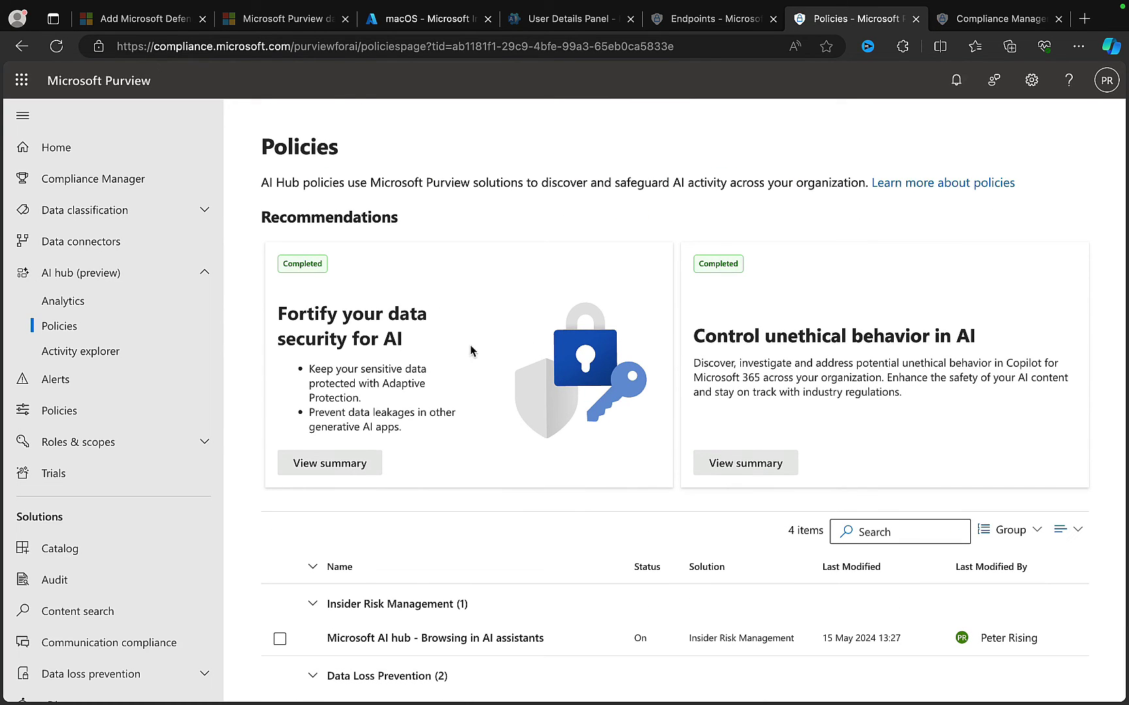
Open the AI hub's Activity explorer and look over its filters and activity list
left_click(104, 354)
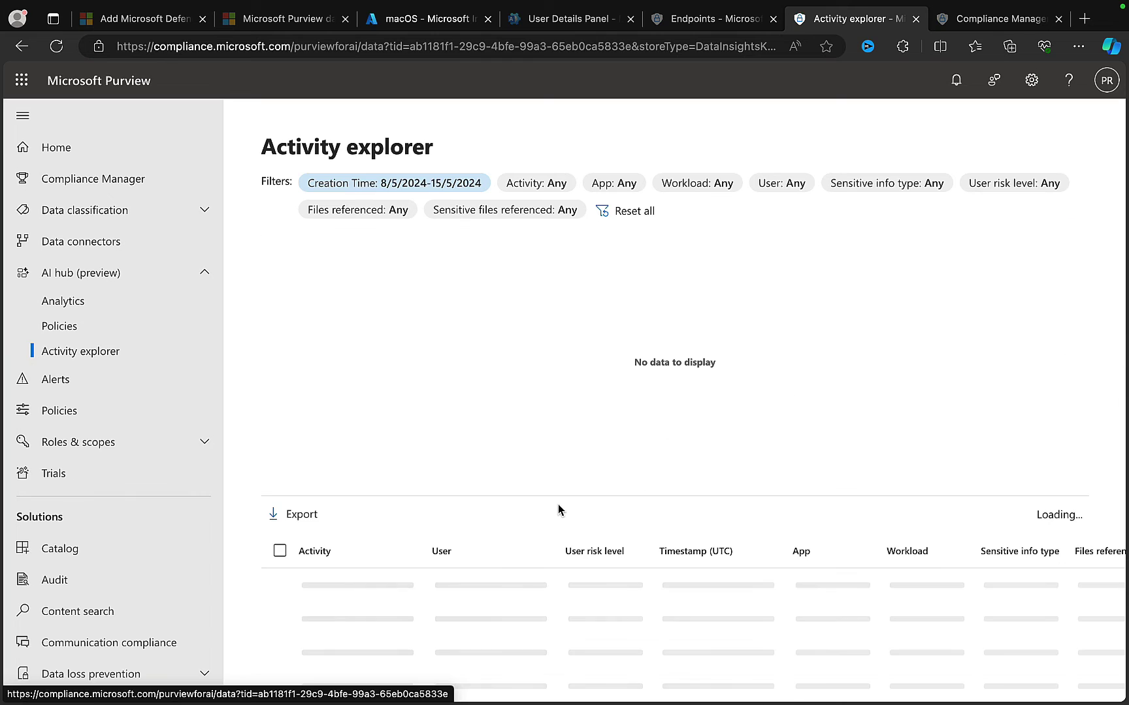
scroll(920, 423, "down", 2)
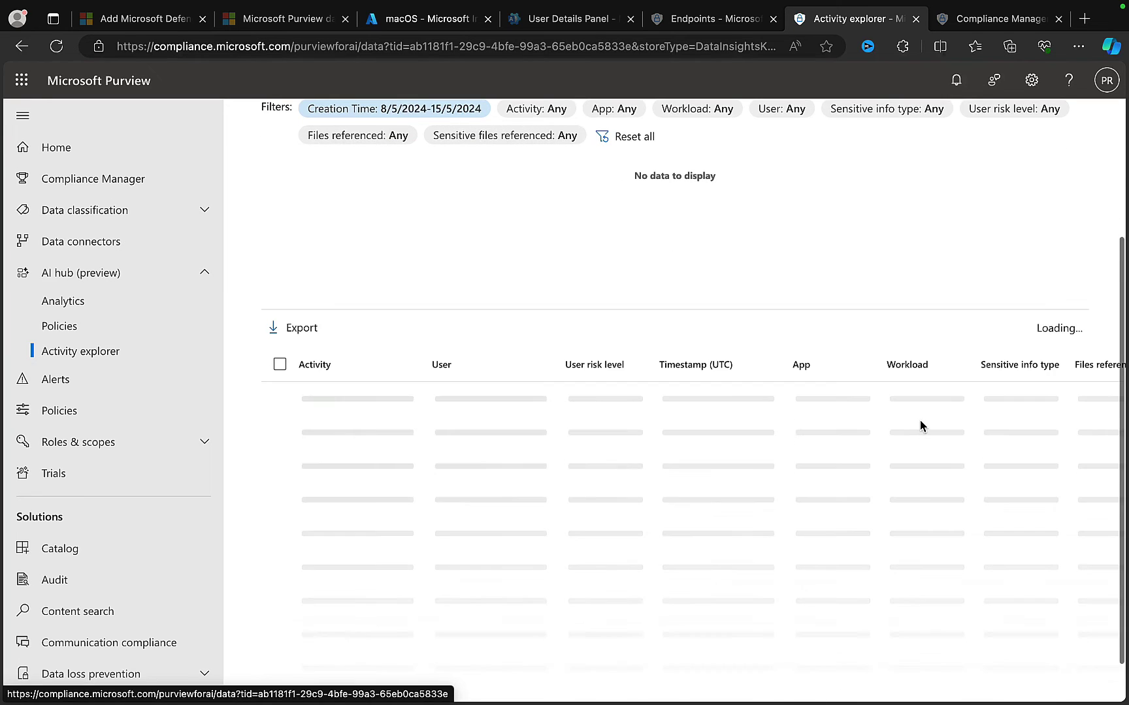
scroll(920, 423, "up", 1)
scroll(919, 426, "up", 1)
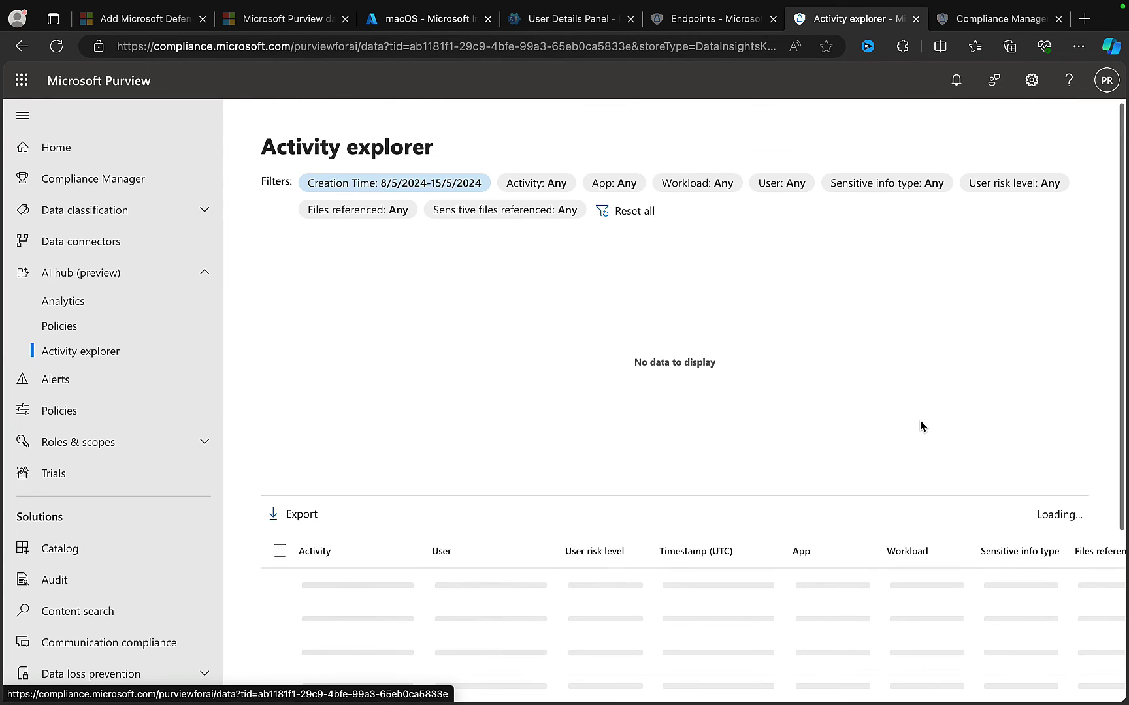